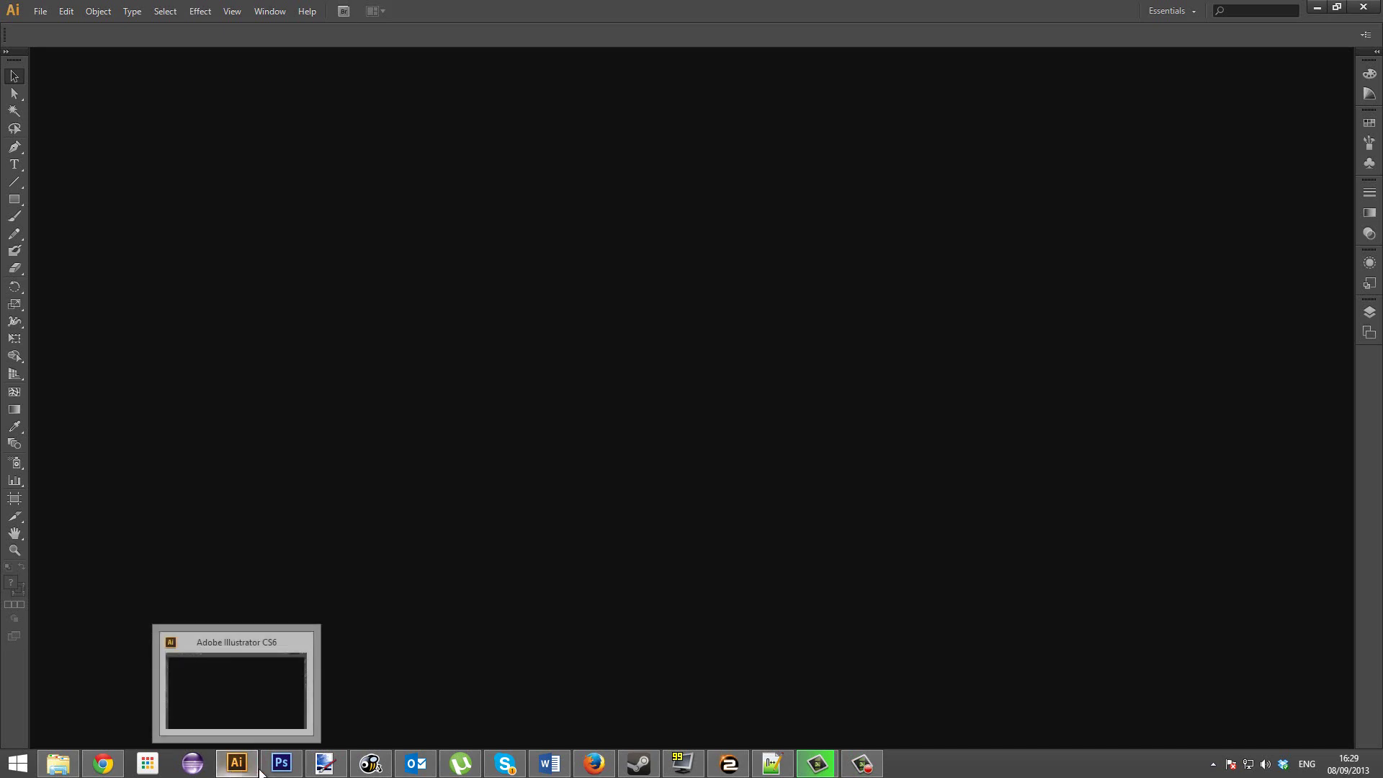
Start a new document and check it is 1920 × 1080 px in pixel units.
mouse_move(285, 773)
mouse_move(232, 765)
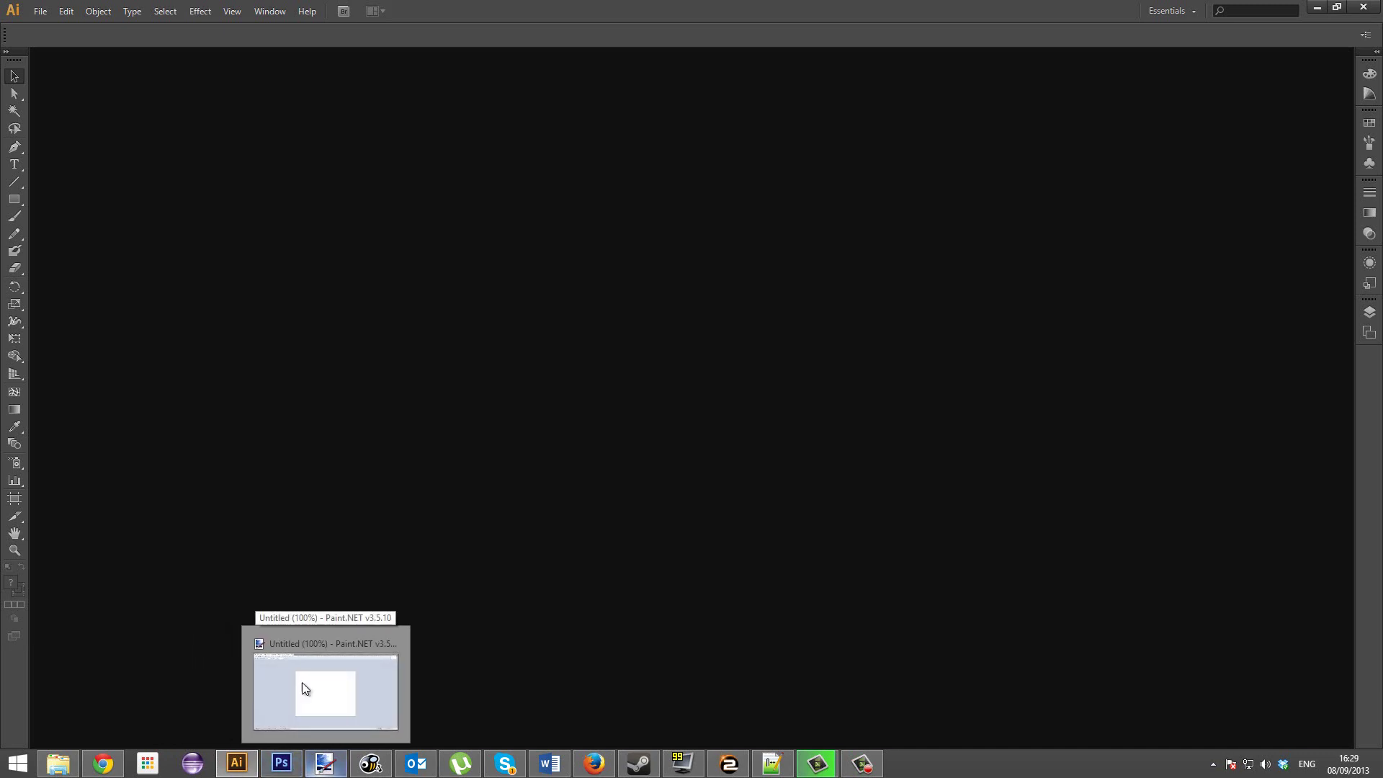
left_click(49, 10)
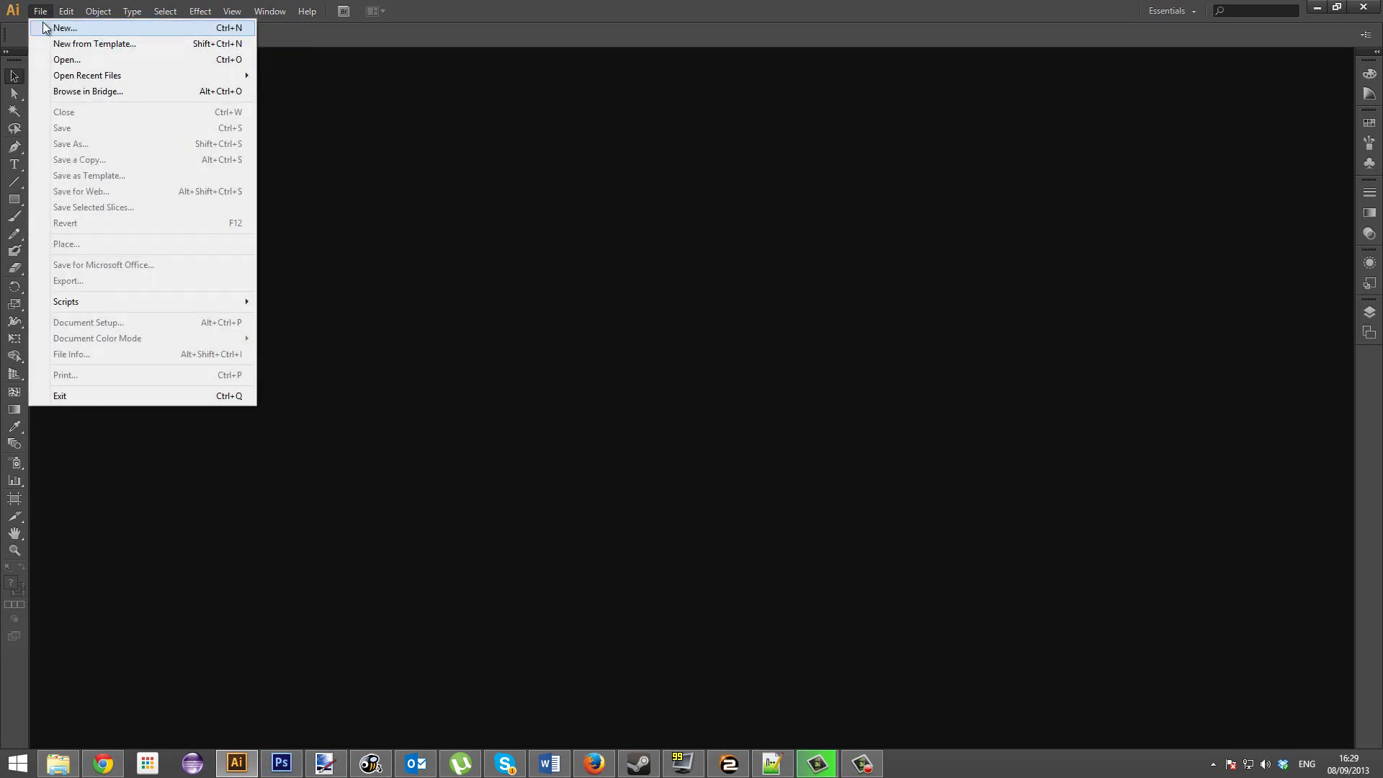
left_click(68, 28)
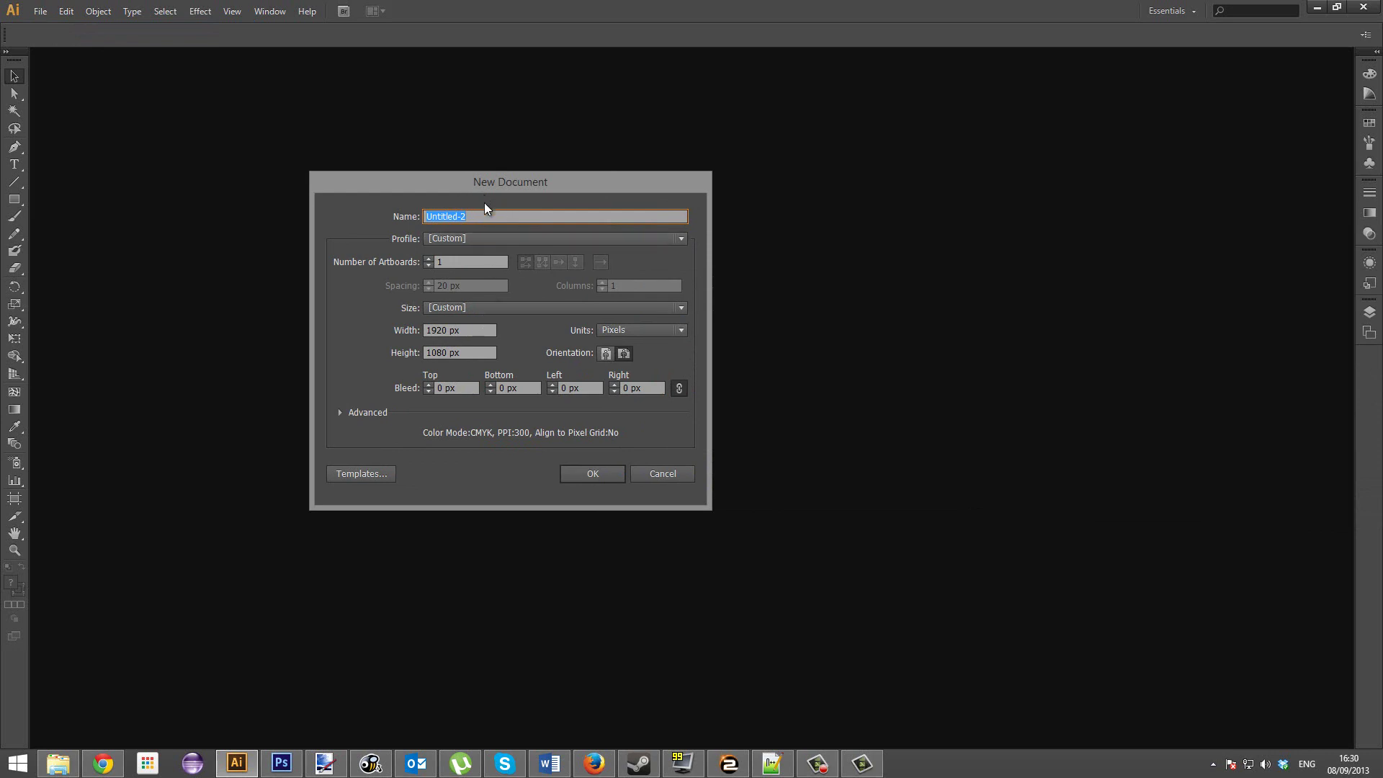
left_click(474, 330)
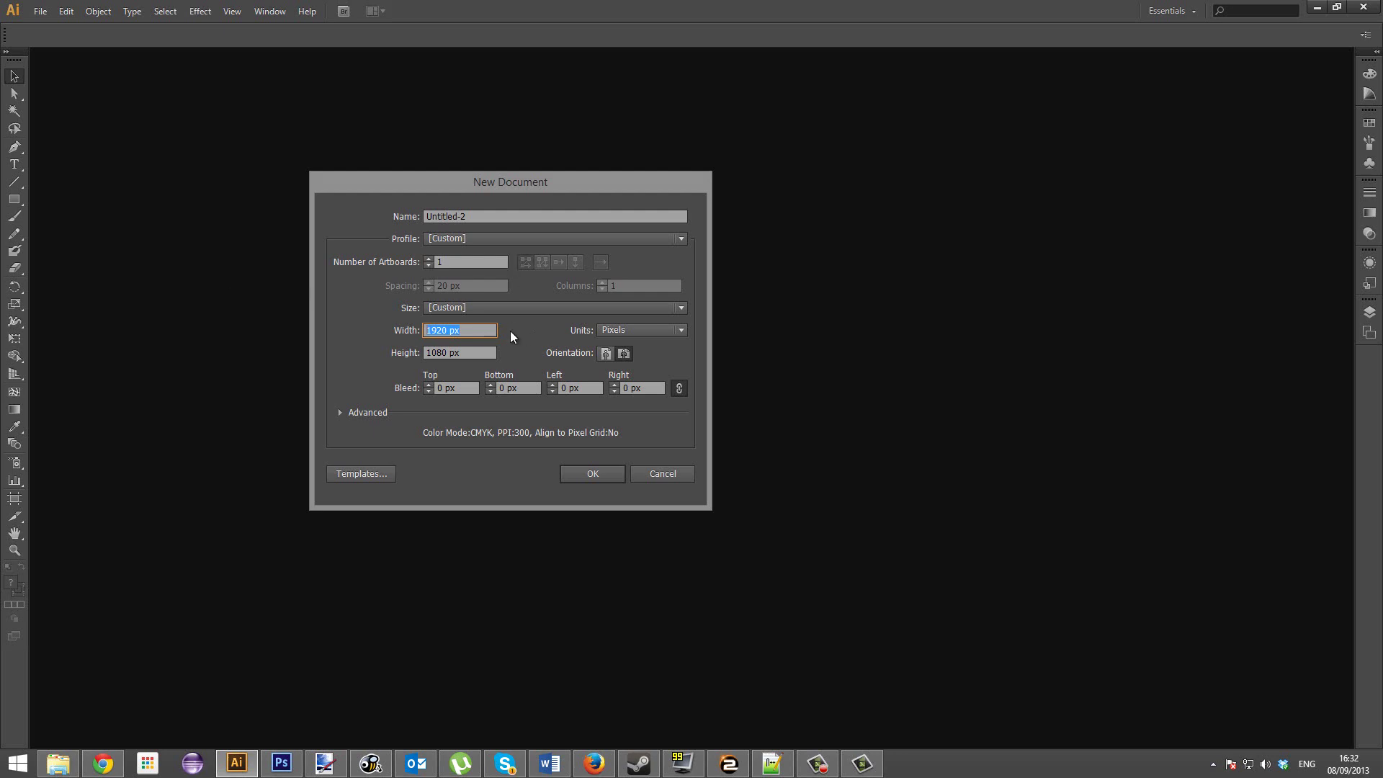
Confirm the dialog to create the blank 1920 × 1080 px Untitled-2 document.
left_click(592, 476)
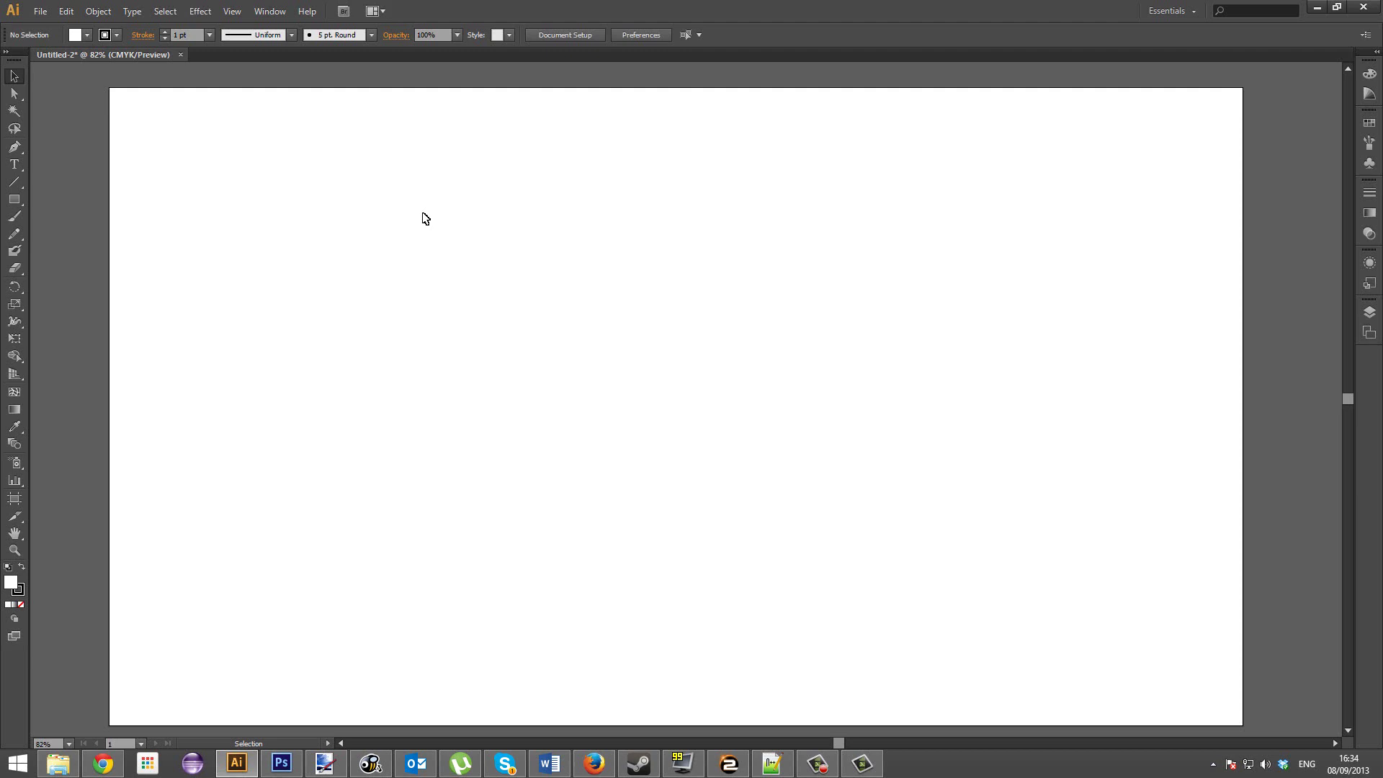
Draw a small rectangle, then a test star and a lens flare.
left_click(15, 200)
left_click_drag(357, 236, 296, 218)
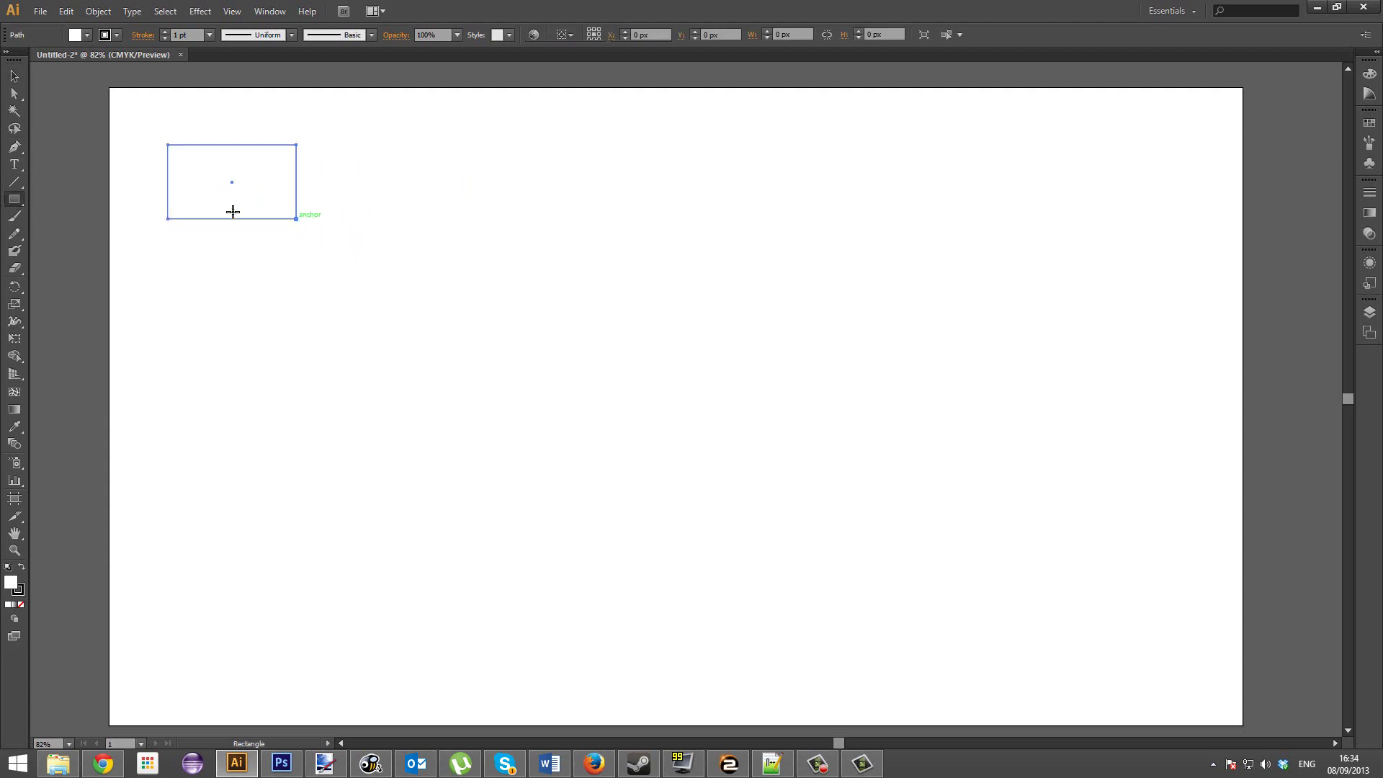
left_click(20, 203)
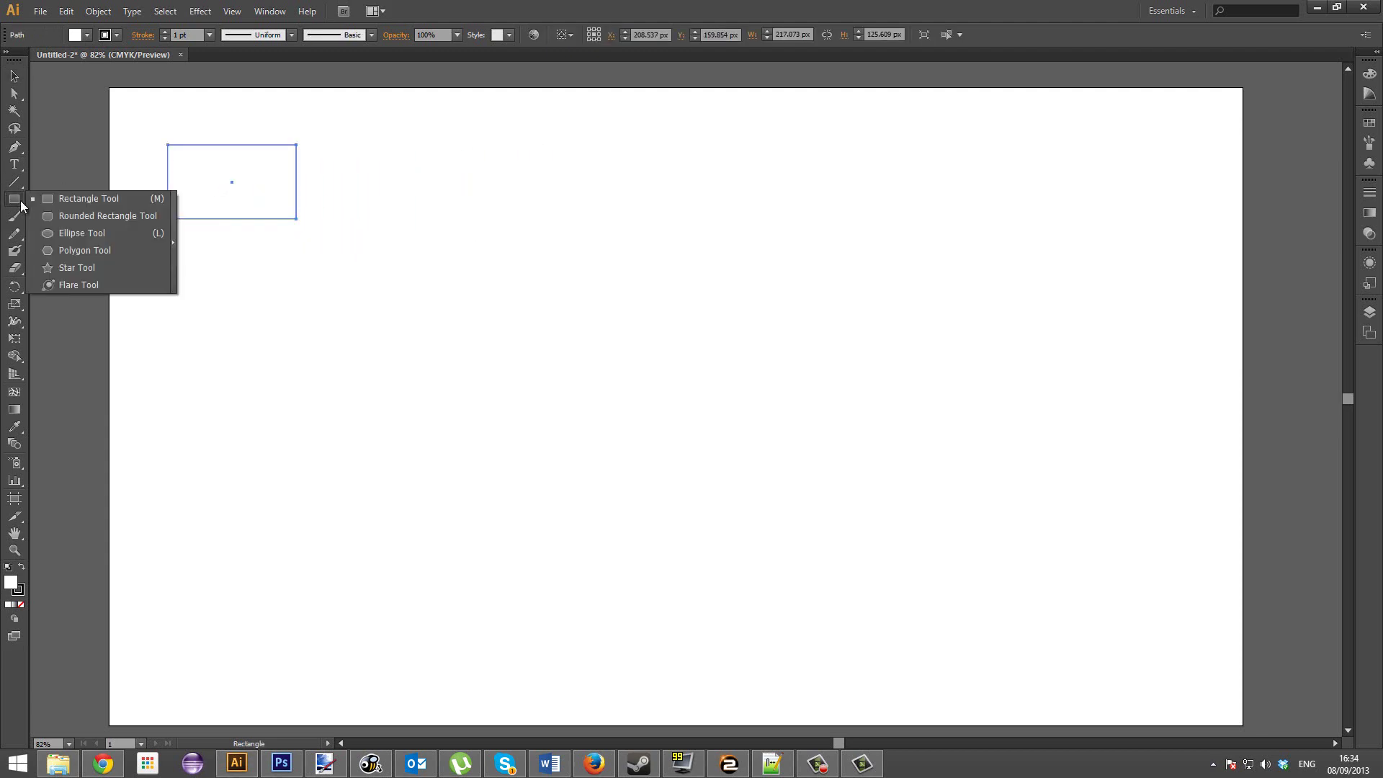
key("Escape")
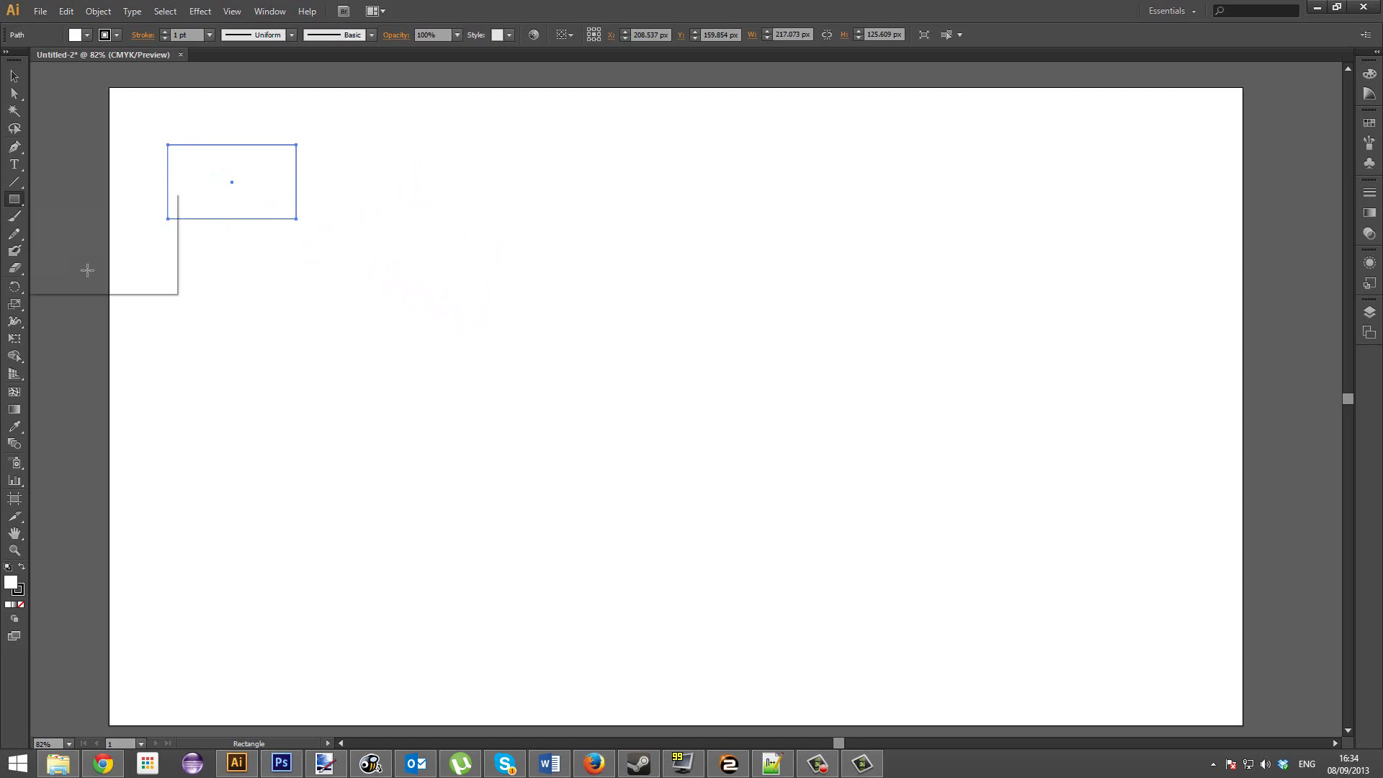
left_click_drag(275, 311, 531, 641)
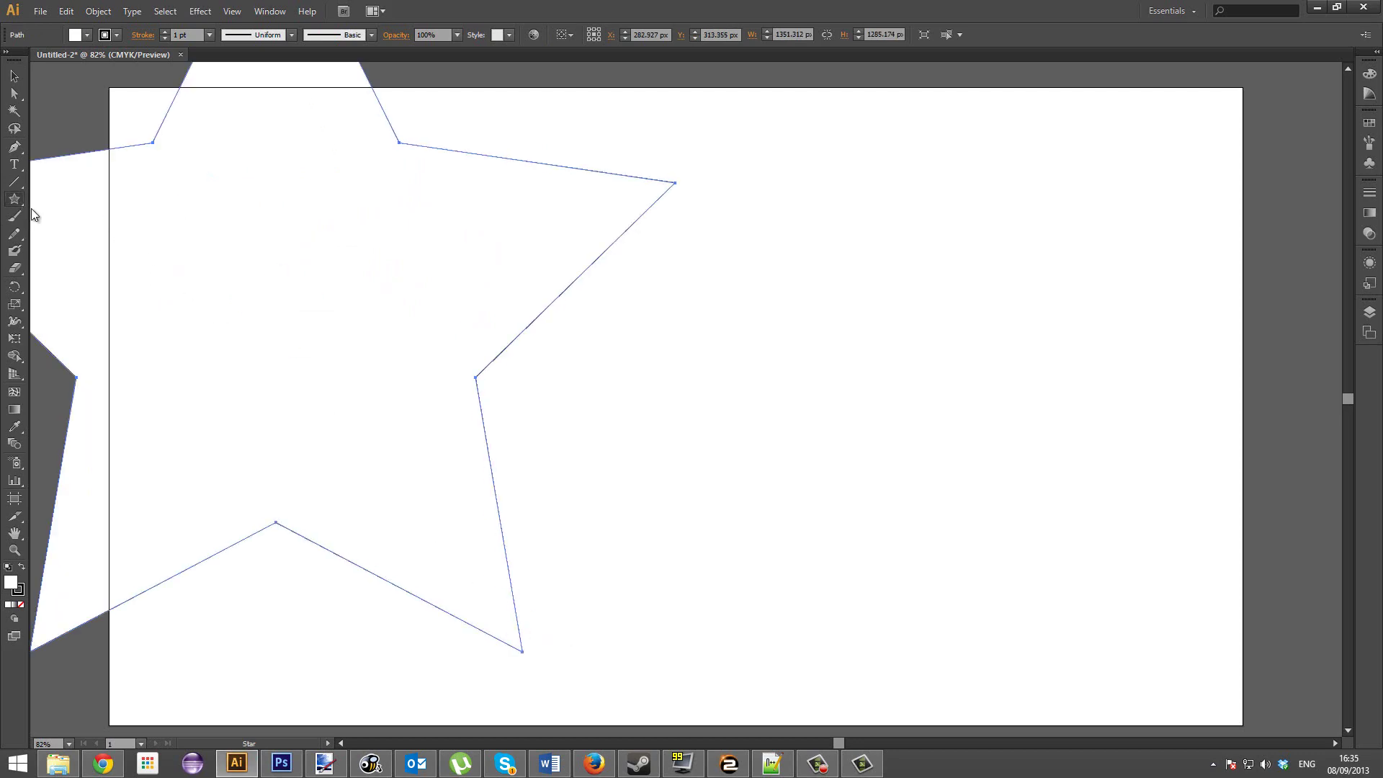
left_click_drag(14, 199, 72, 284)
left_click_drag(454, 217, 797, 452)
key("v")
Delete the test lens flare and the star.
left_click(1128, 415)
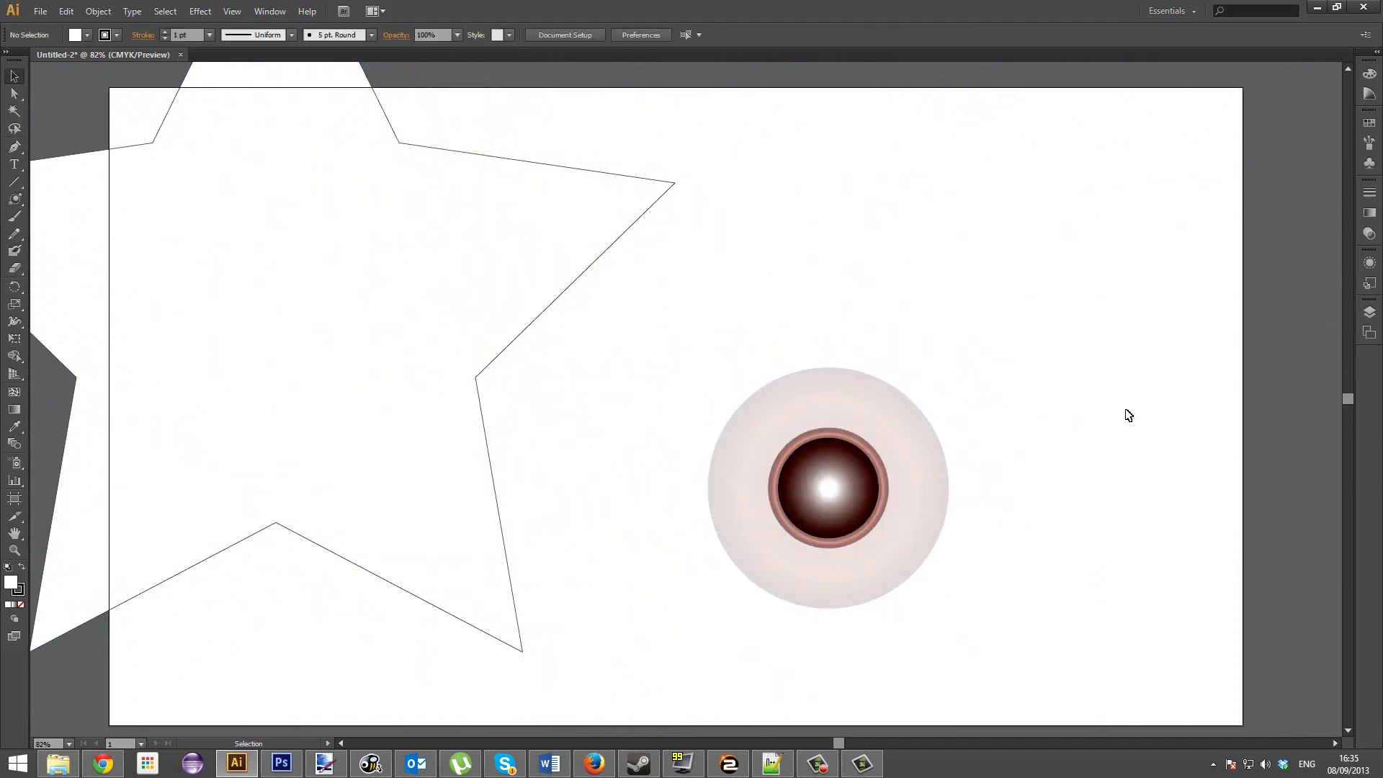
left_click(830, 461)
key("Delete")
left_click_drag(389, 185, 871, 232)
key("ctrl+z")
key("Delete")
Reposition the rectangle and widen it to about 797 px.
left_click_drag(276, 150, 521, 257)
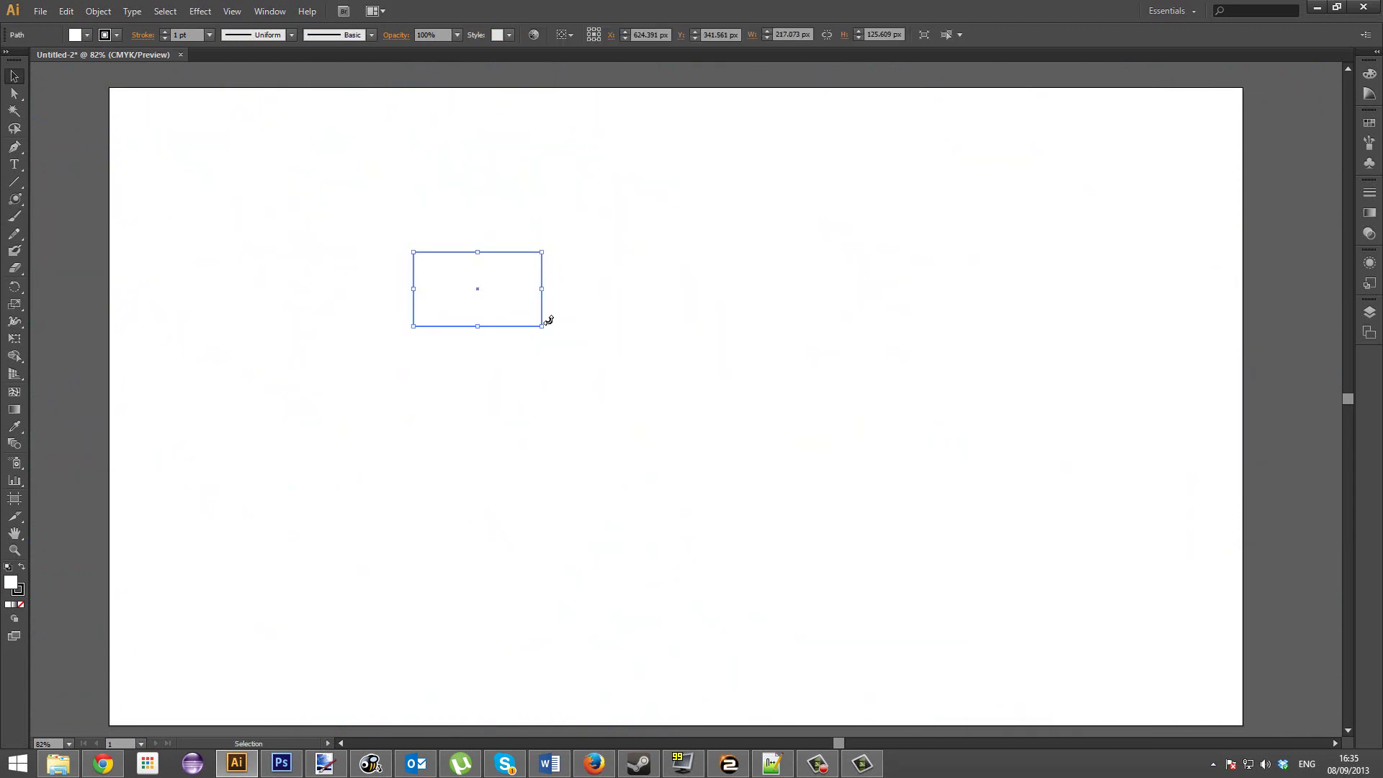
left_click_drag(541, 325, 580, 324)
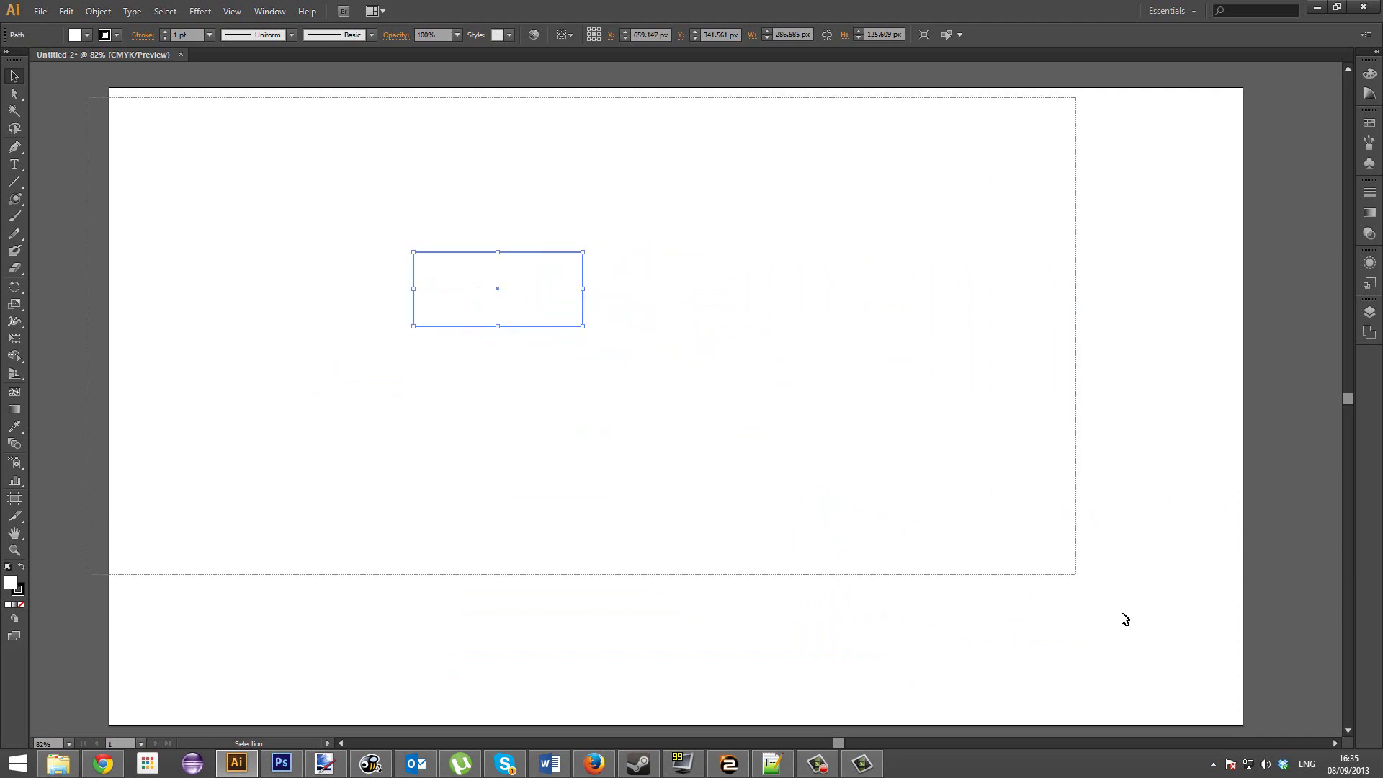
left_click(1200, 586)
scroll(1081, 533, "down", 1)
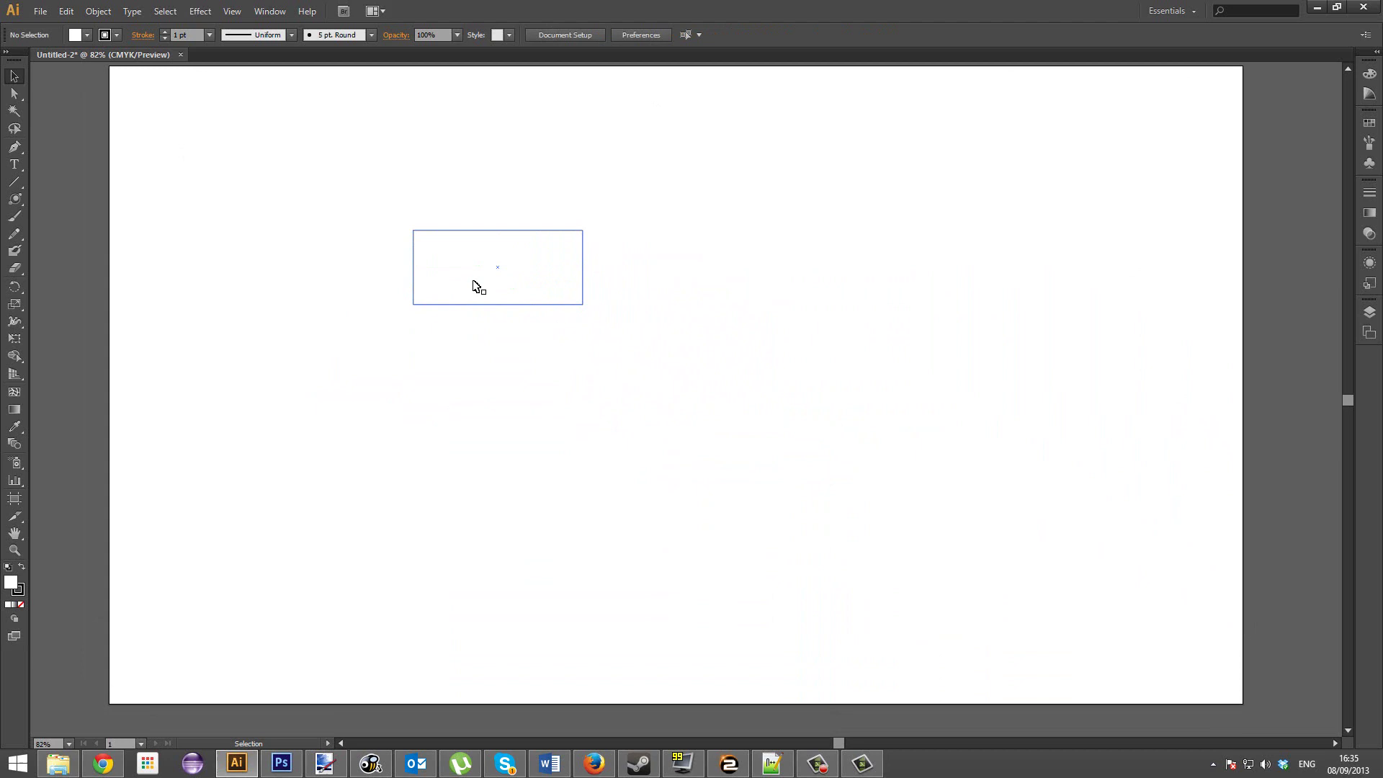
left_click(531, 299)
left_click_drag(530, 294, 893, 275)
Duplicate the rectangle and stack the three copies evenly in a column.
key("ctrl+c")
key("ctrl+v")
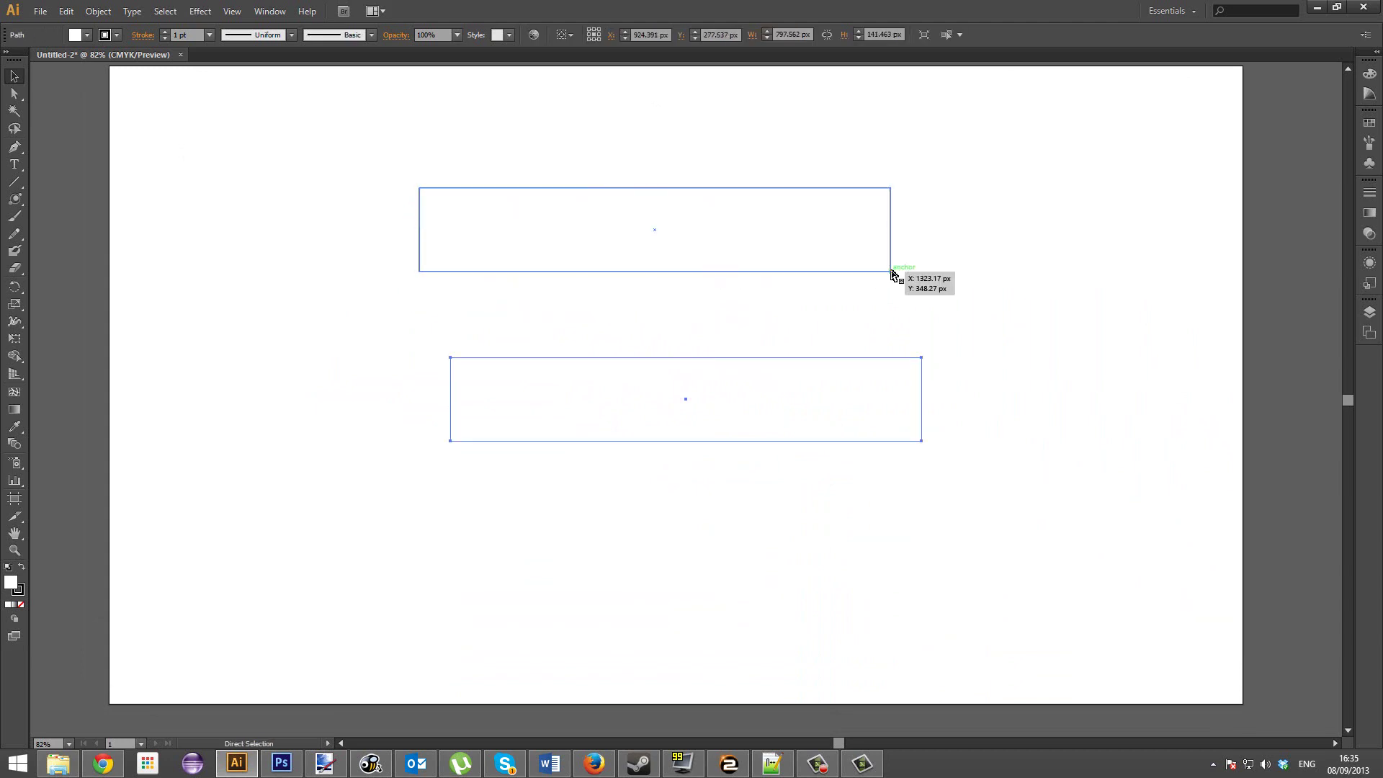
left_click_drag(764, 407, 733, 355)
left_click_drag(713, 440, 683, 504)
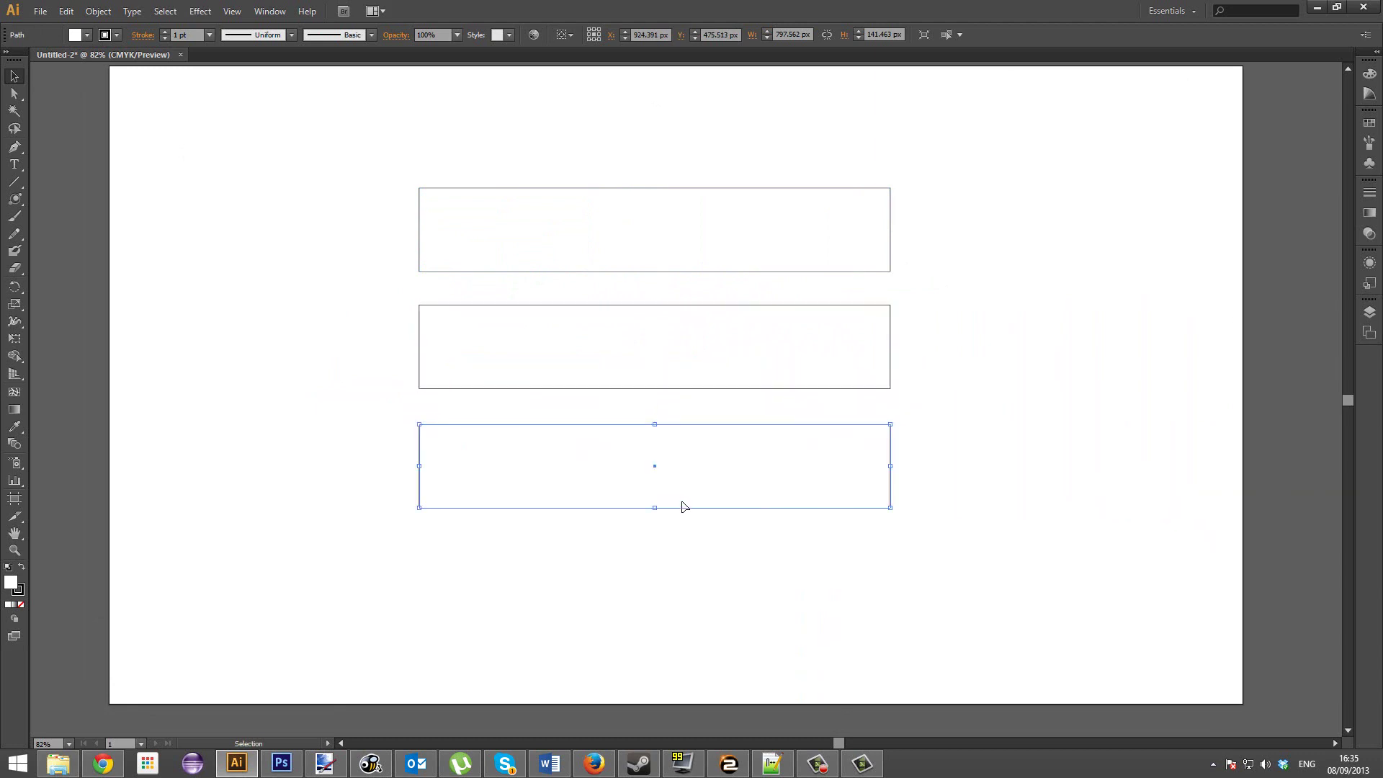
left_click(1006, 533)
left_click_drag(1062, 575, 354, 144)
left_click(355, 144)
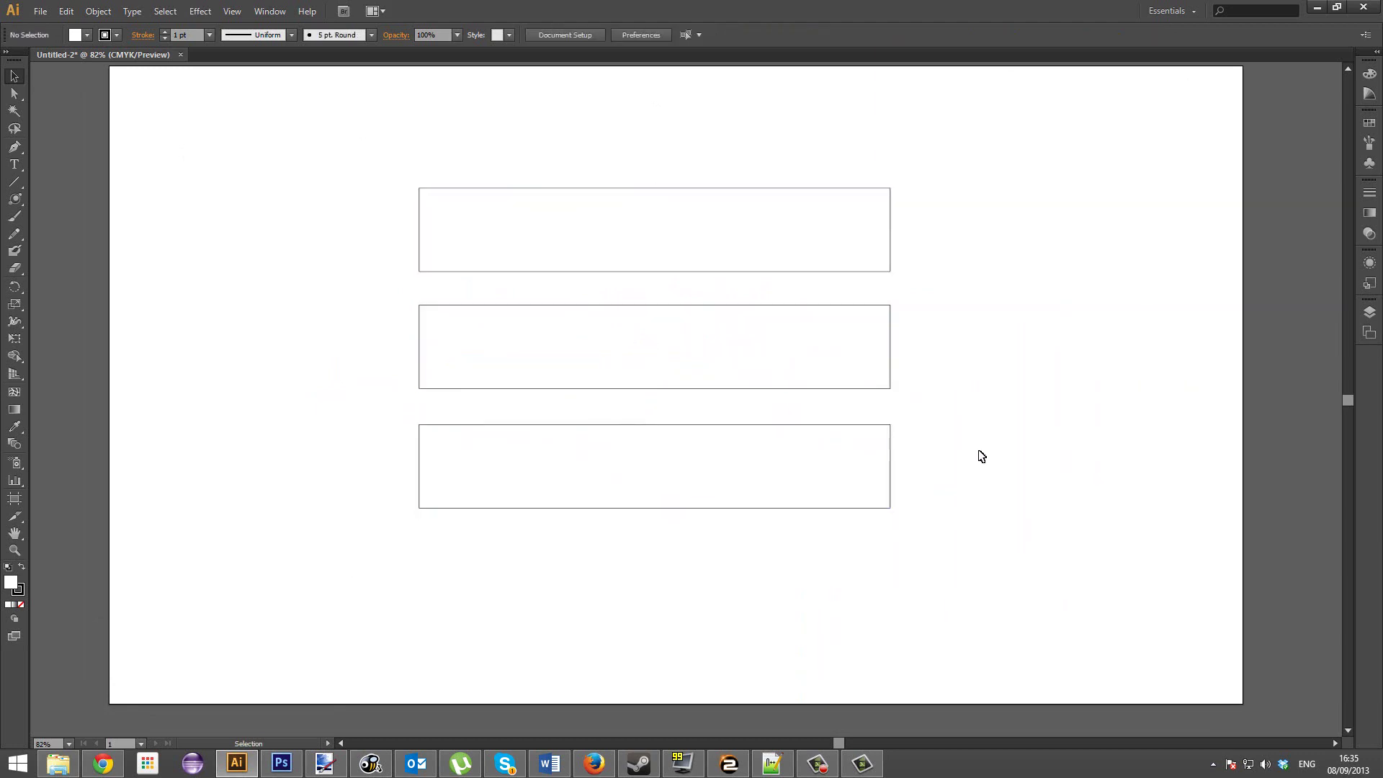
scroll(981, 541, "up", 1)
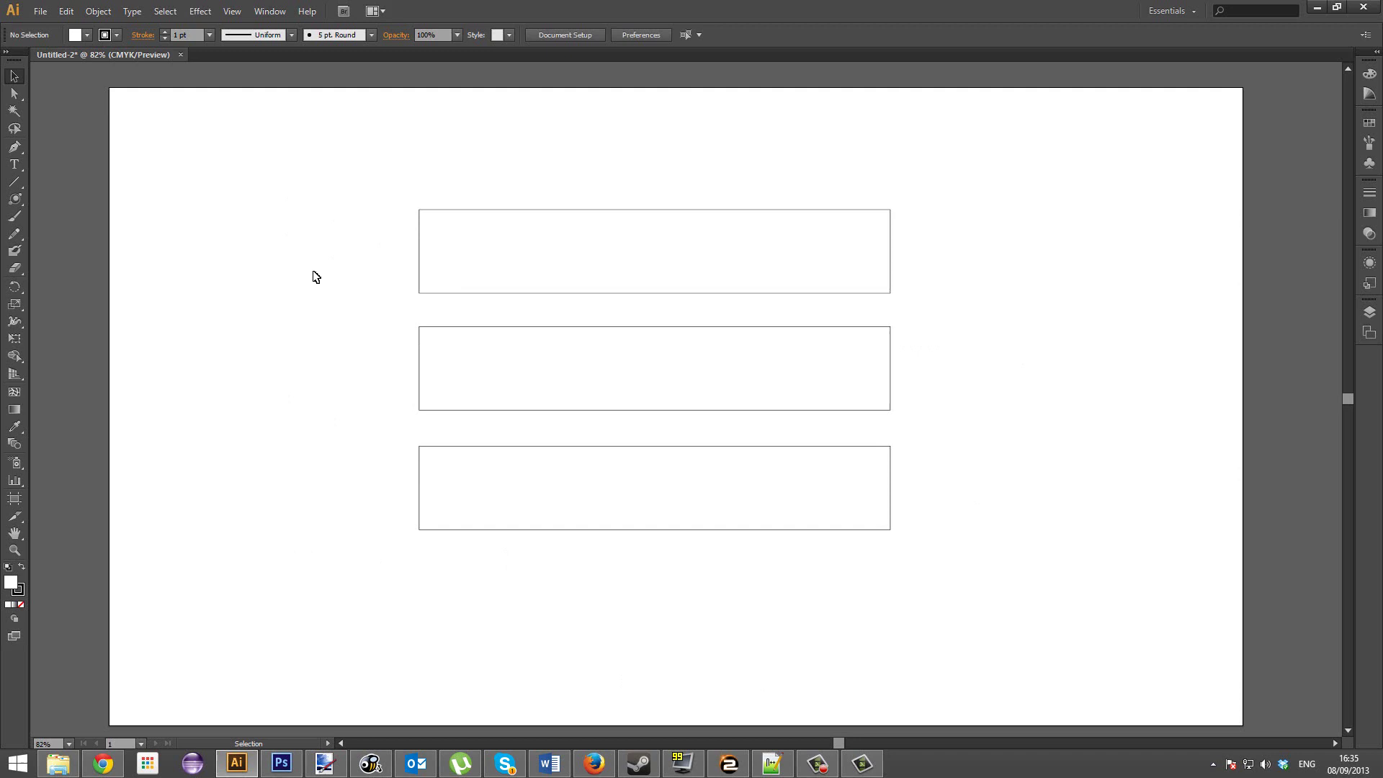
Resize the top rectangle to 640 × 120 px.
left_click(483, 292)
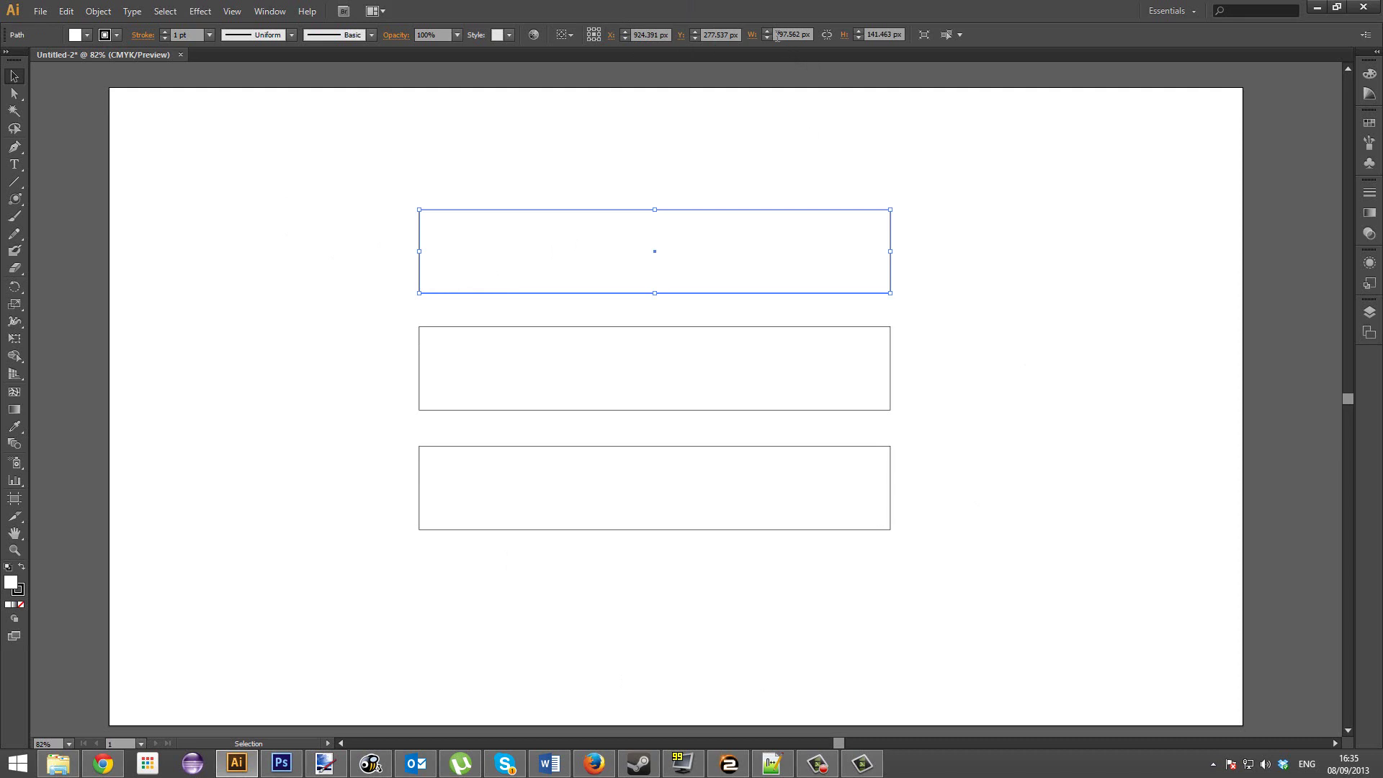
left_click_drag(777, 34, 786, 42)
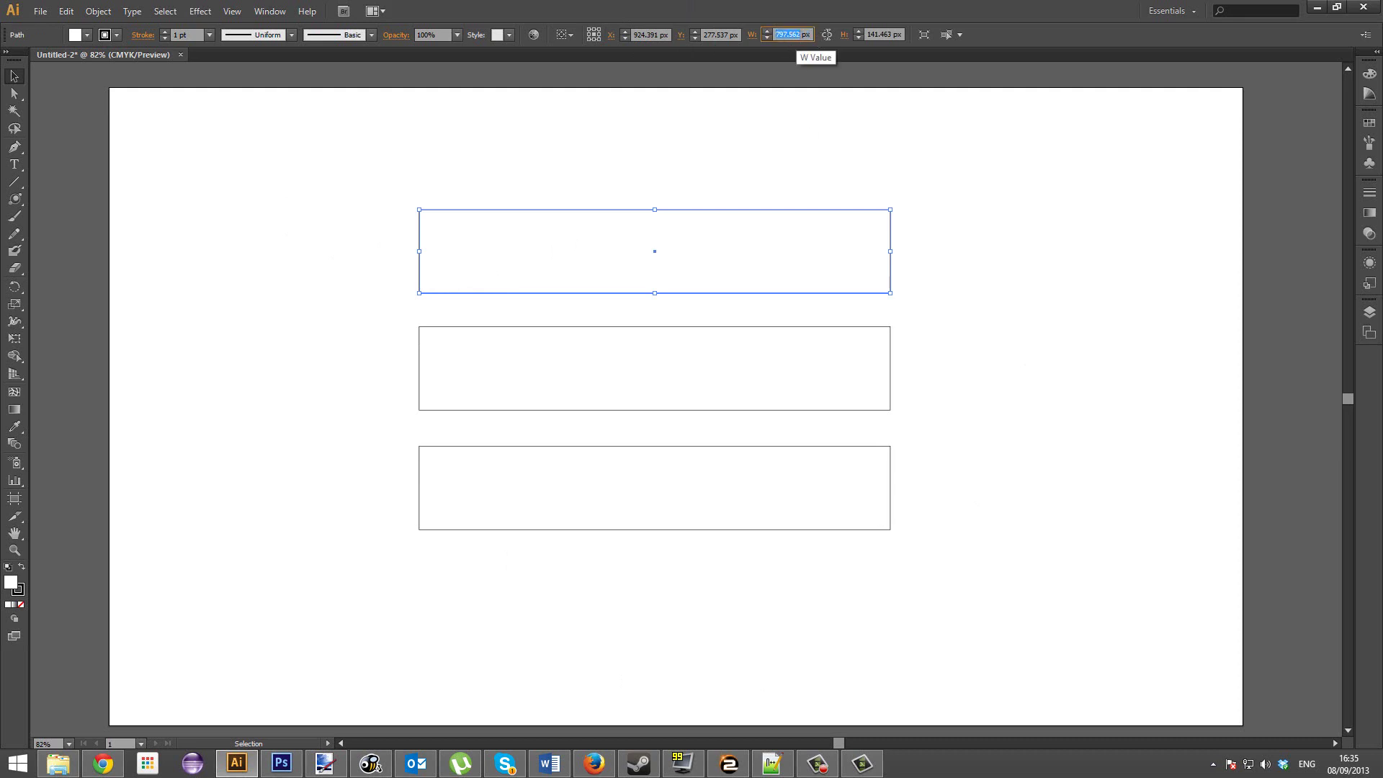
left_click(767, 34)
left_click_drag(793, 33, 798, 34)
type("640")
key("Return")
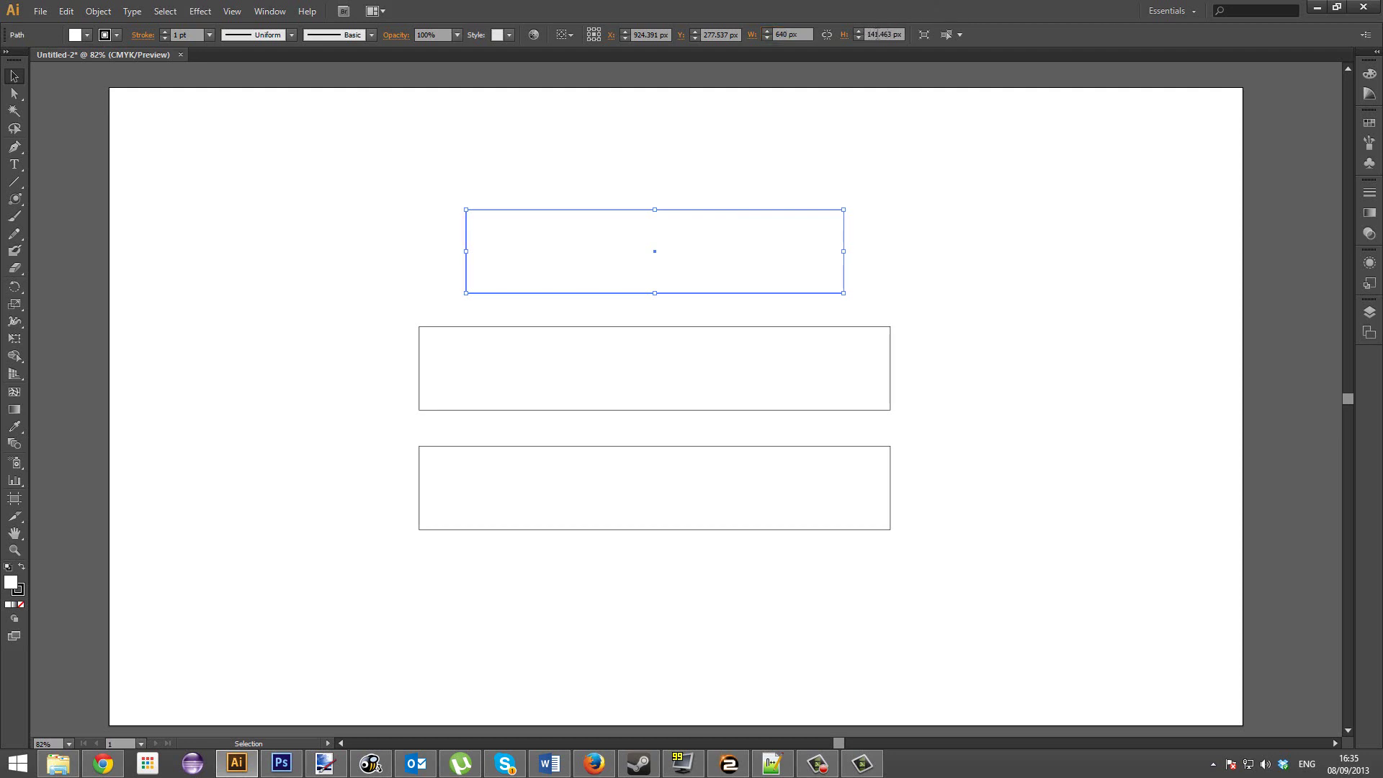
type("120")
key("Return")
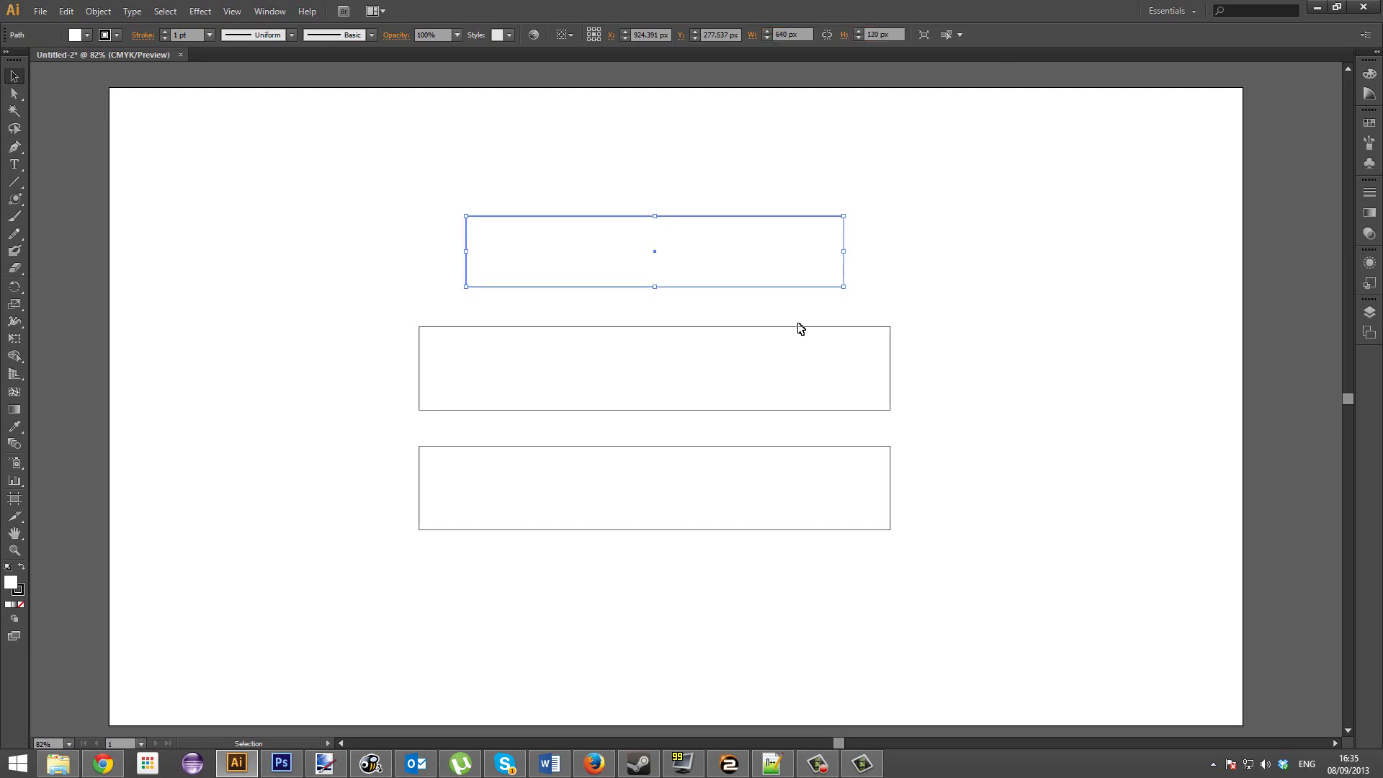
left_click(787, 94)
Resize the middle rectangle to 640 × 120 px.
left_click(697, 346)
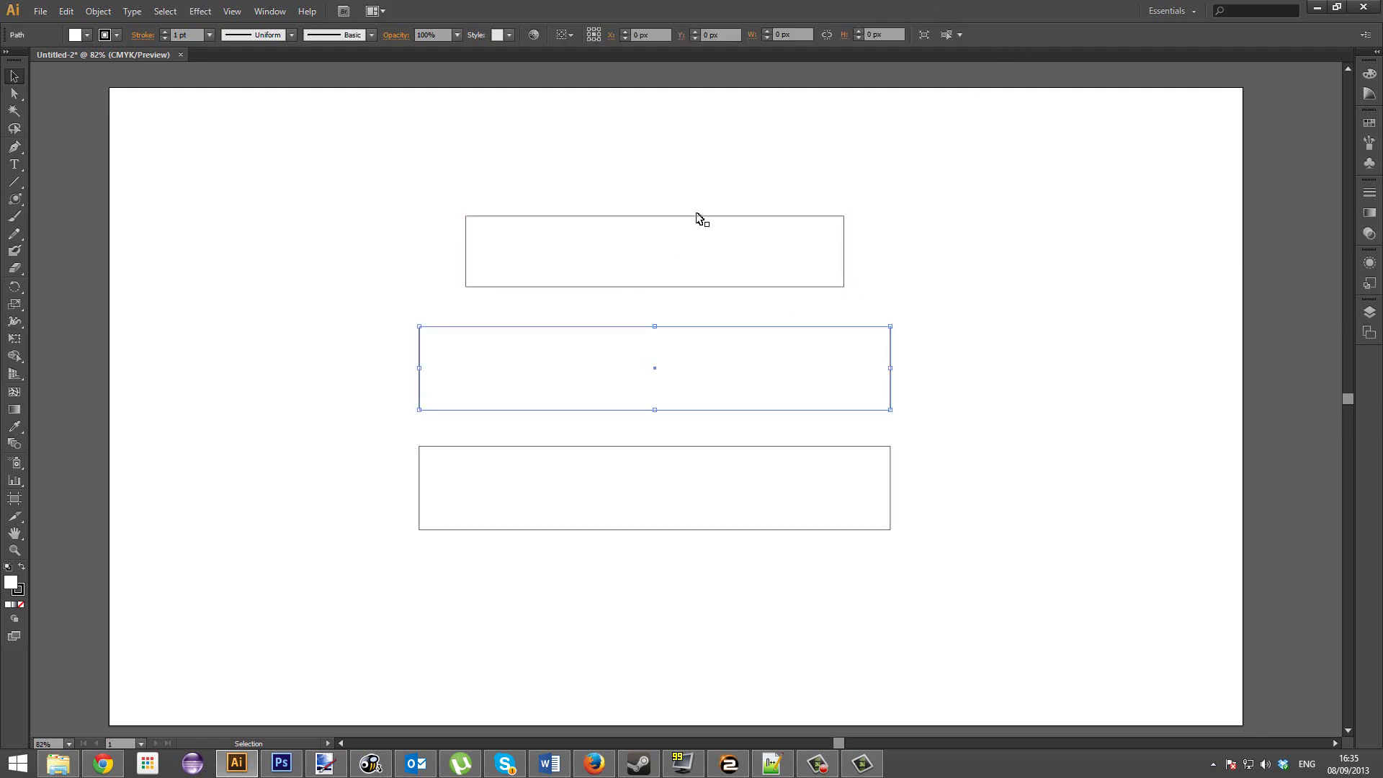
left_click(792, 35)
type("640")
key("Tab")
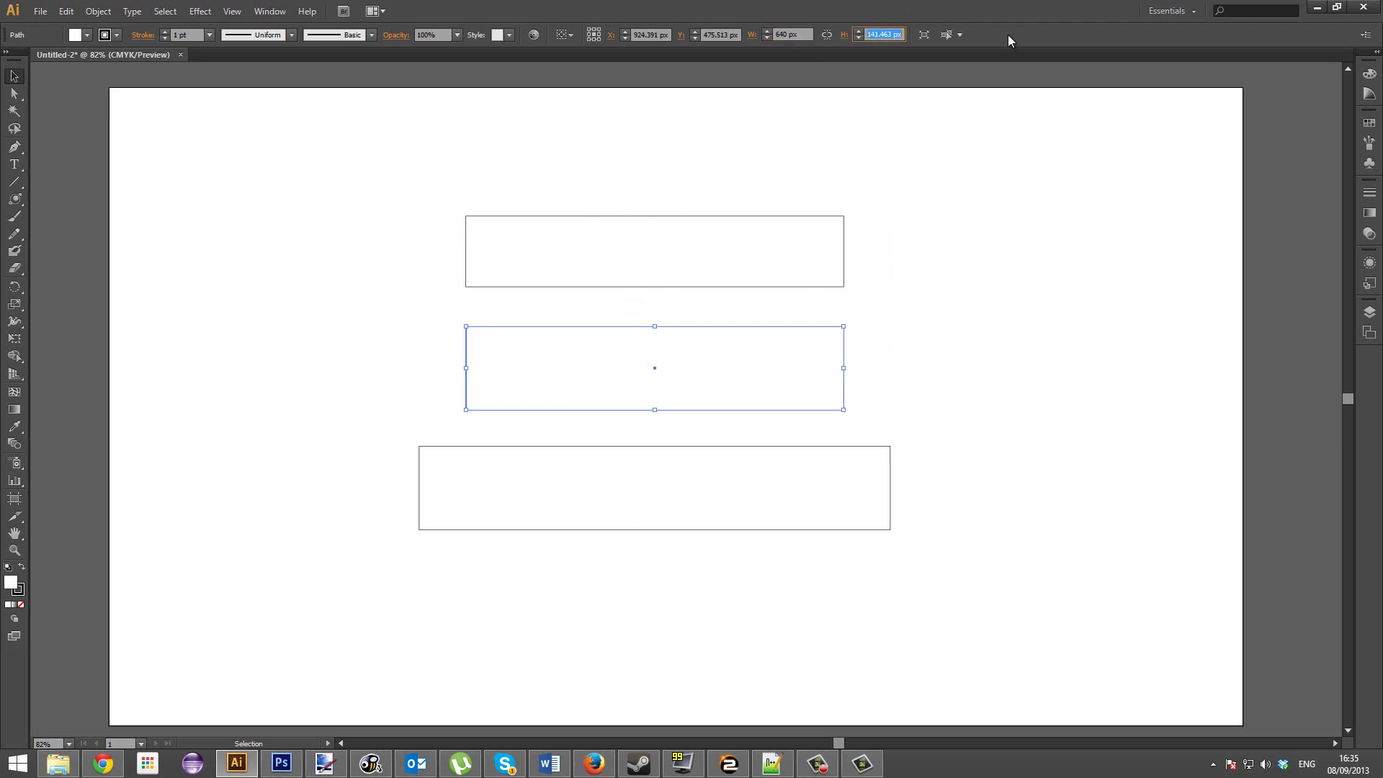
type("120")
key("Return")
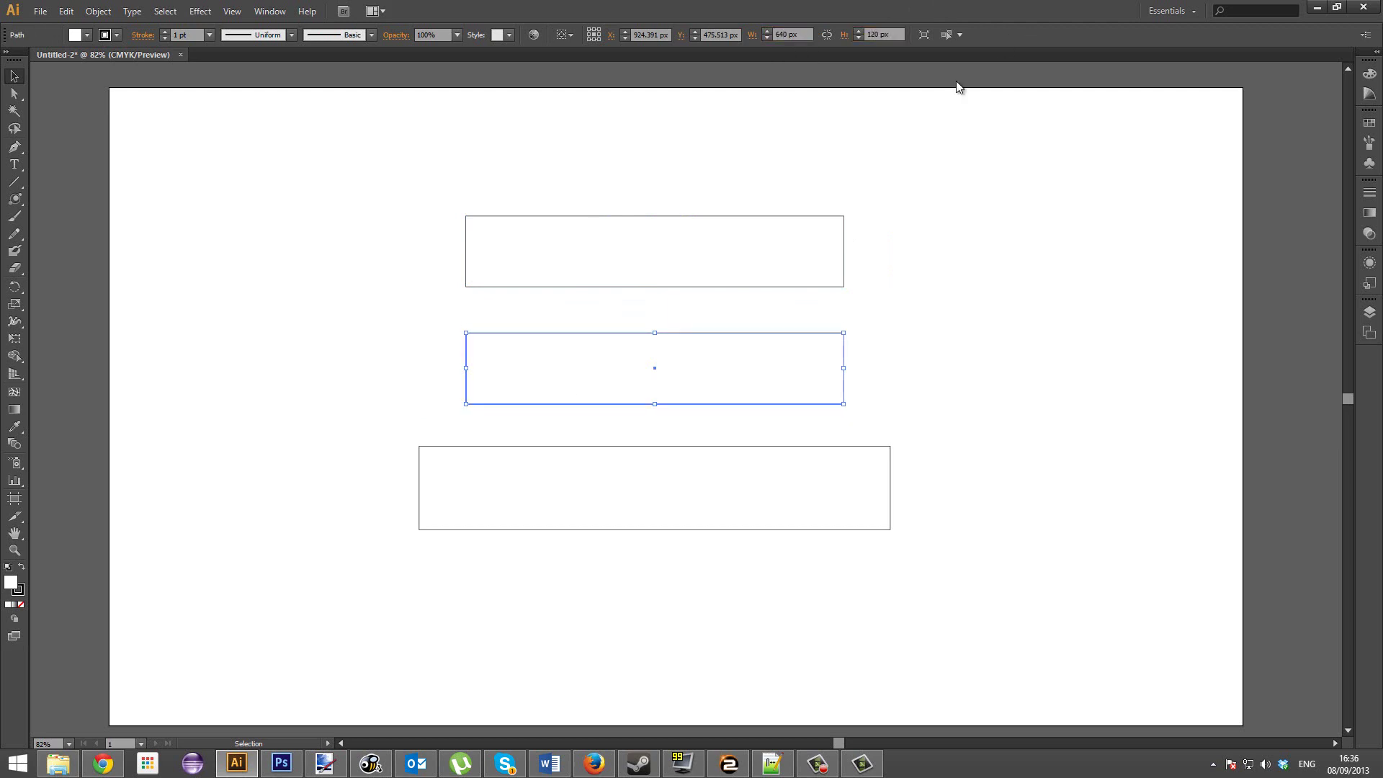
Resize the bottom rectangle to 640 × 120 px.
left_click(597, 452)
left_click(785, 35)
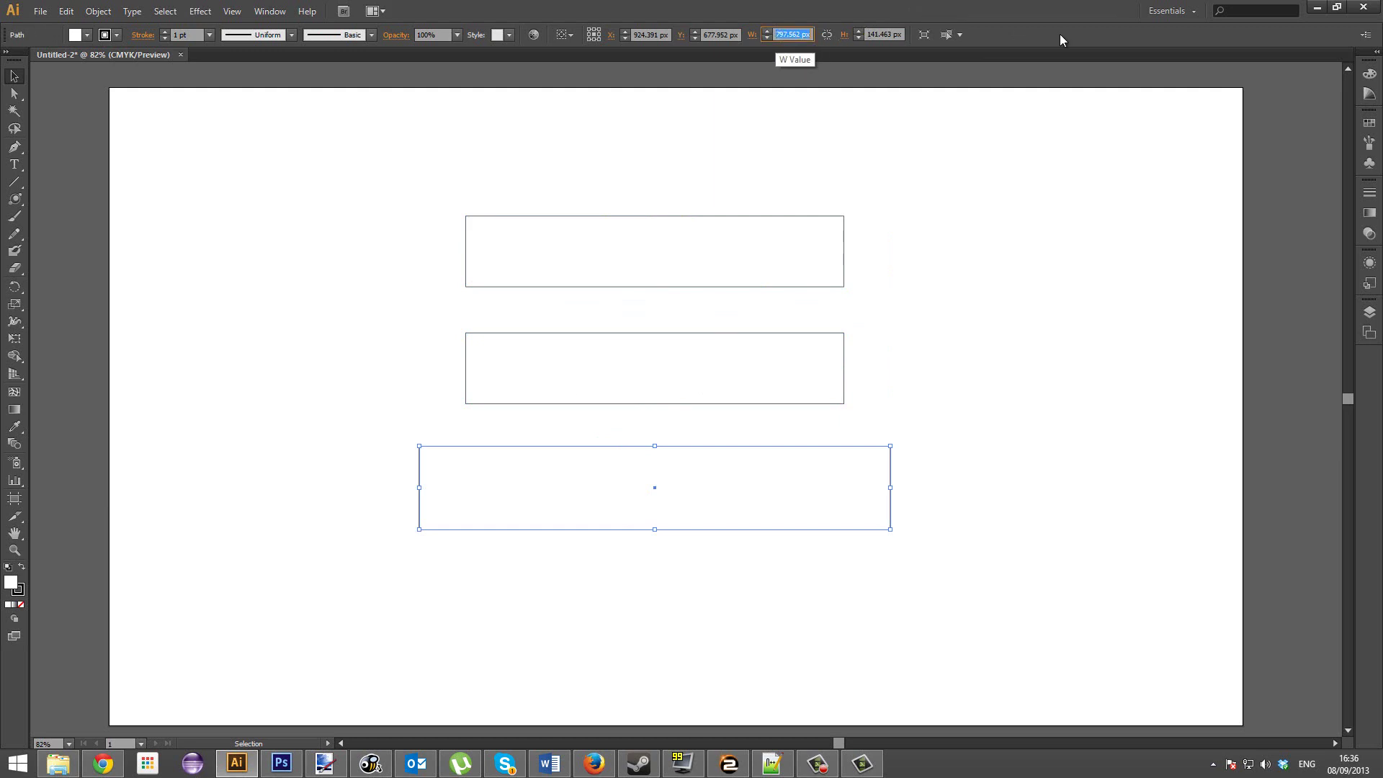
type("640")
key("Tab")
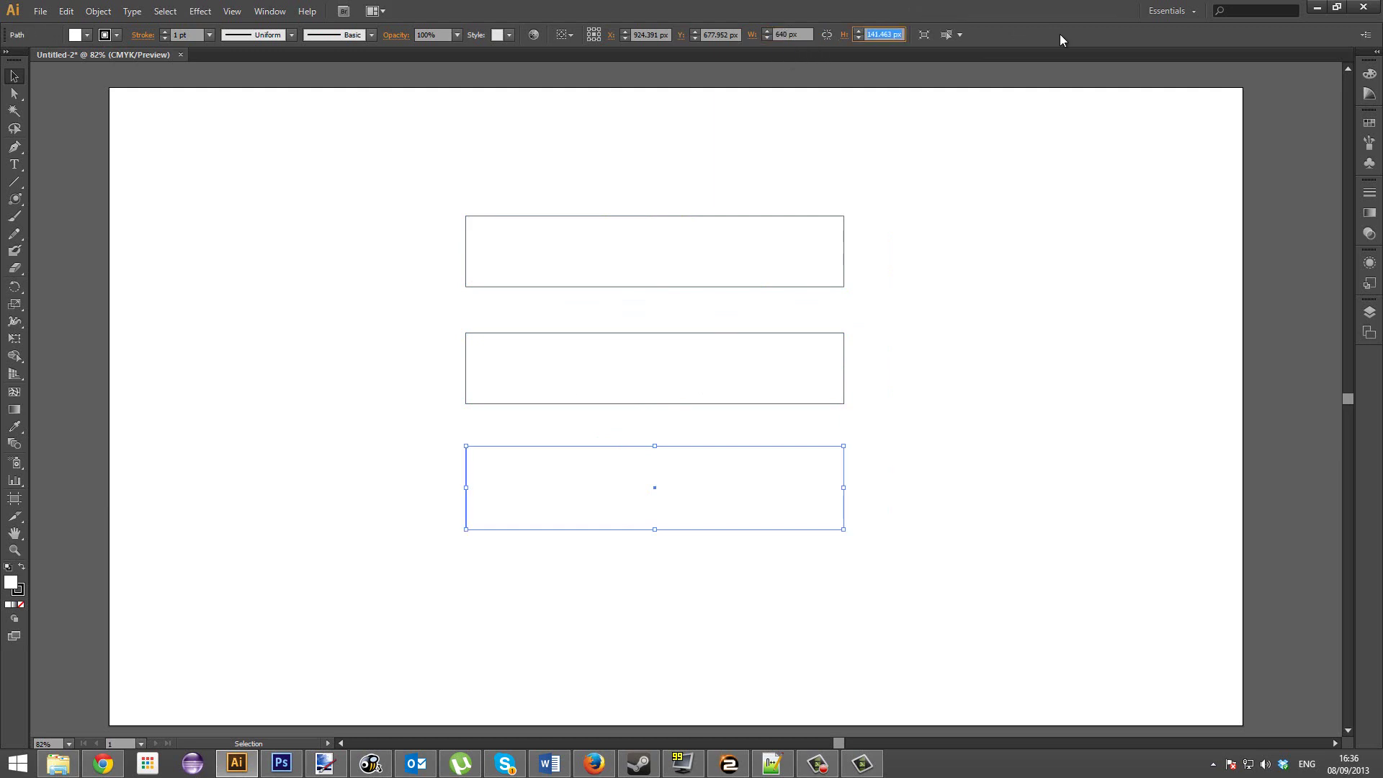
type("120")
key("Return")
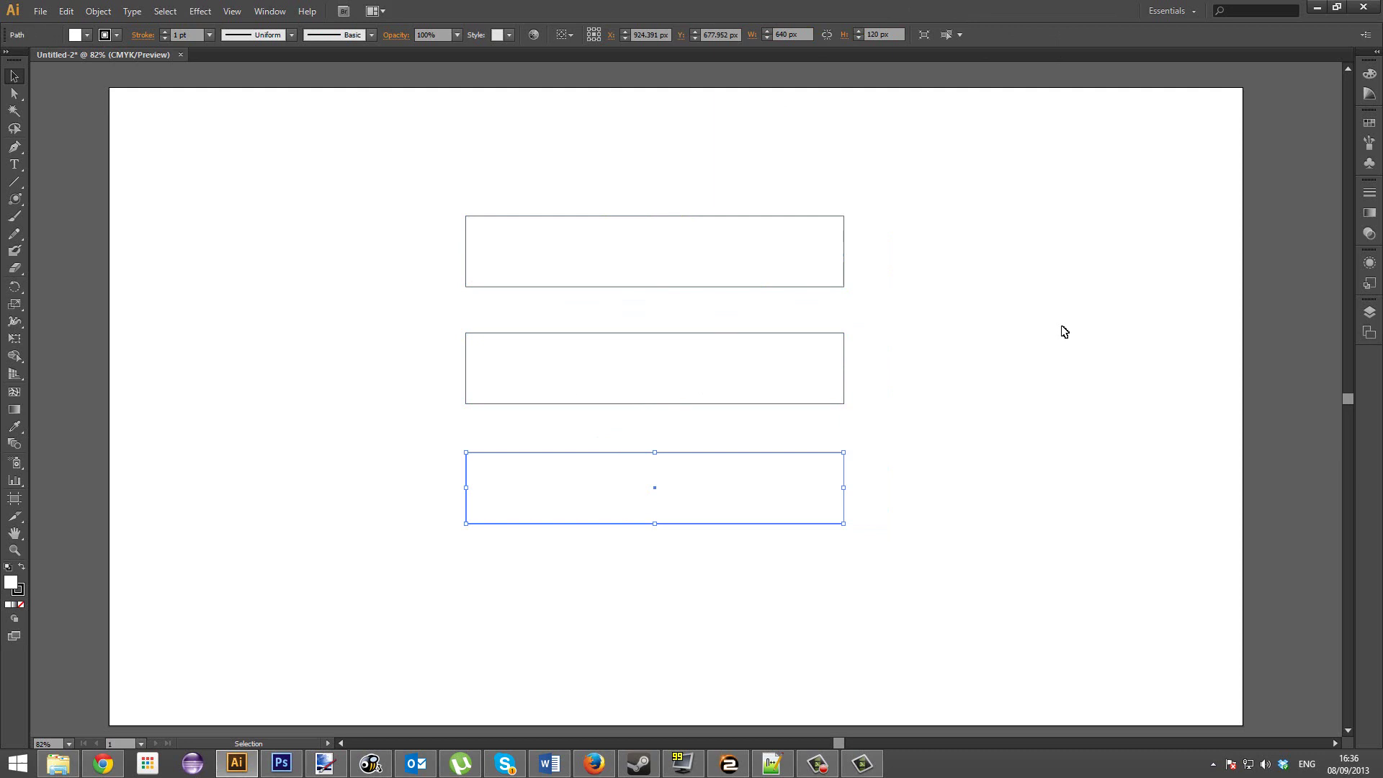
left_click(1065, 331)
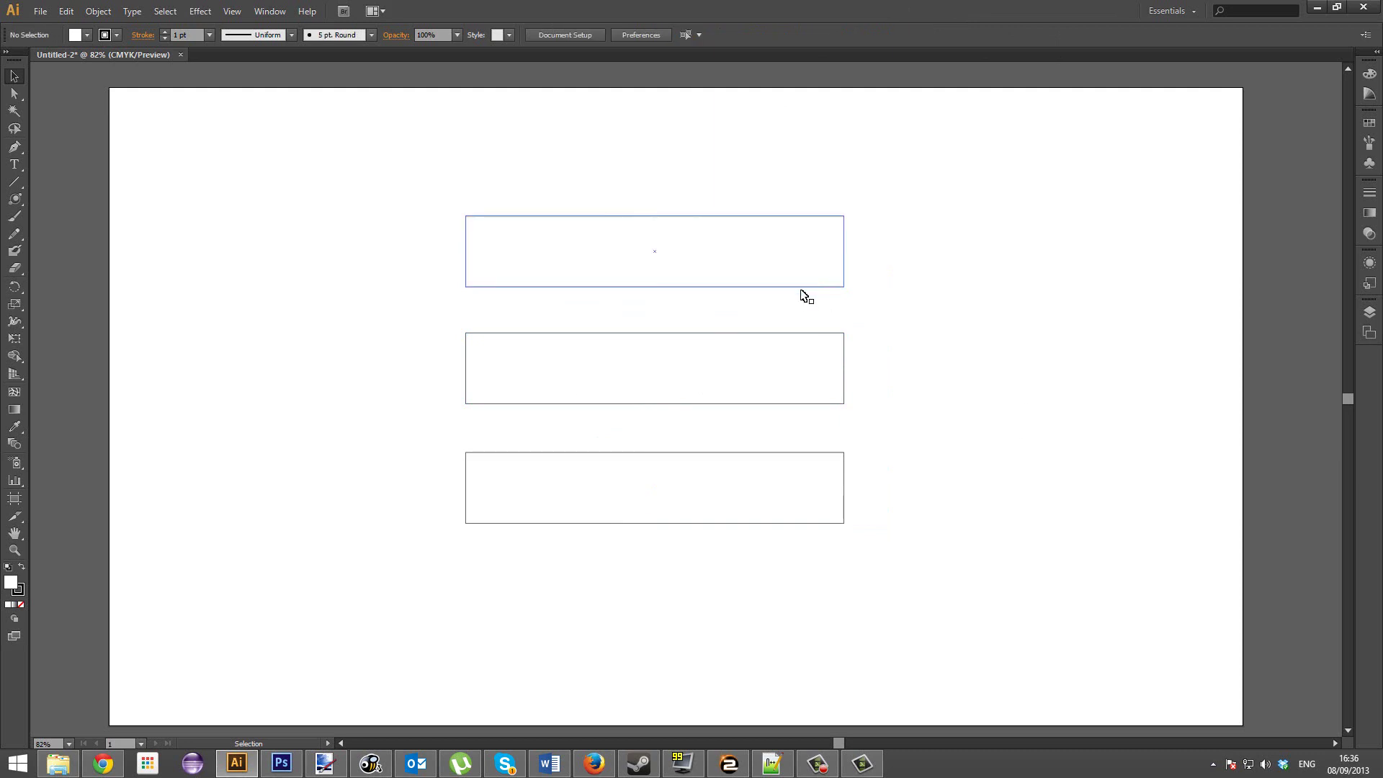
Butt the rectangles together, then move the middle and bottom ones down 130 px.
left_click_drag(793, 455, 793, 405)
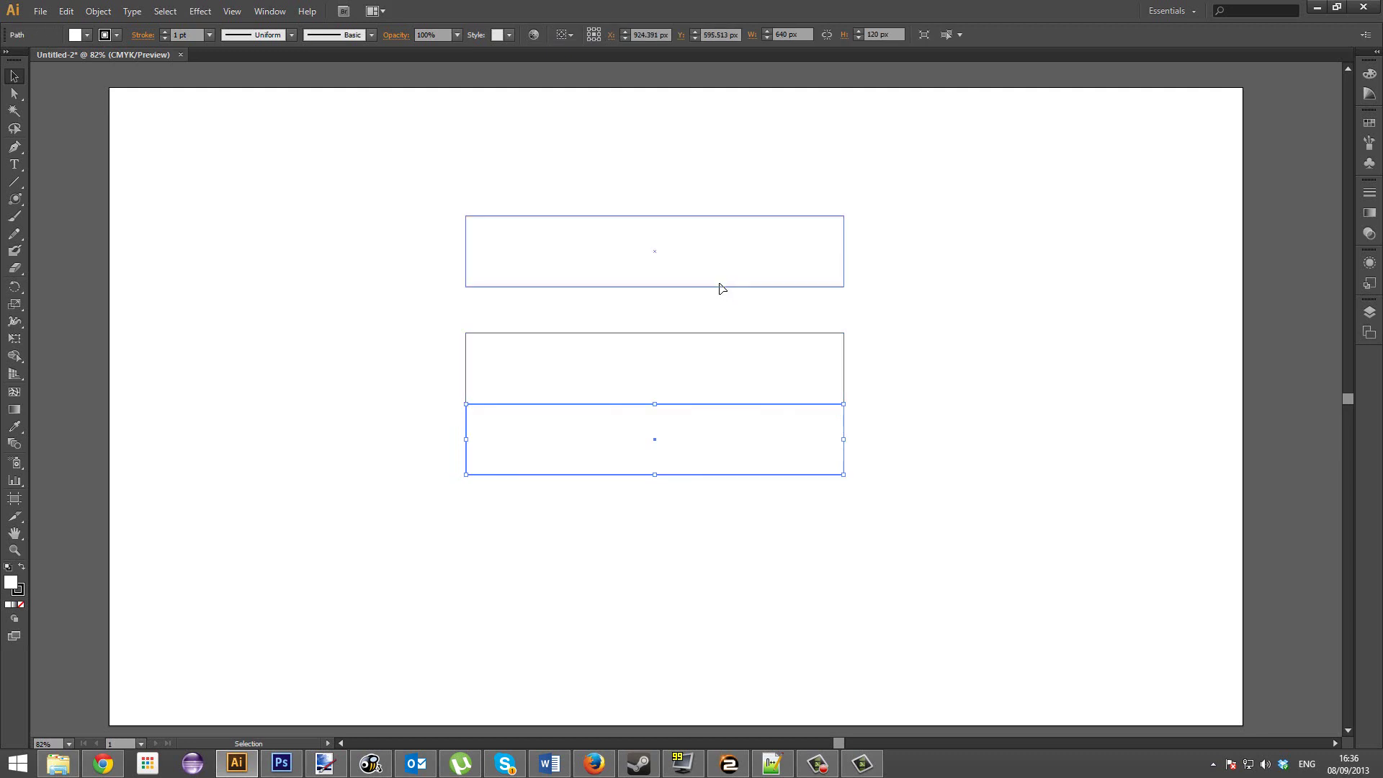
left_click_drag(719, 287, 716, 334)
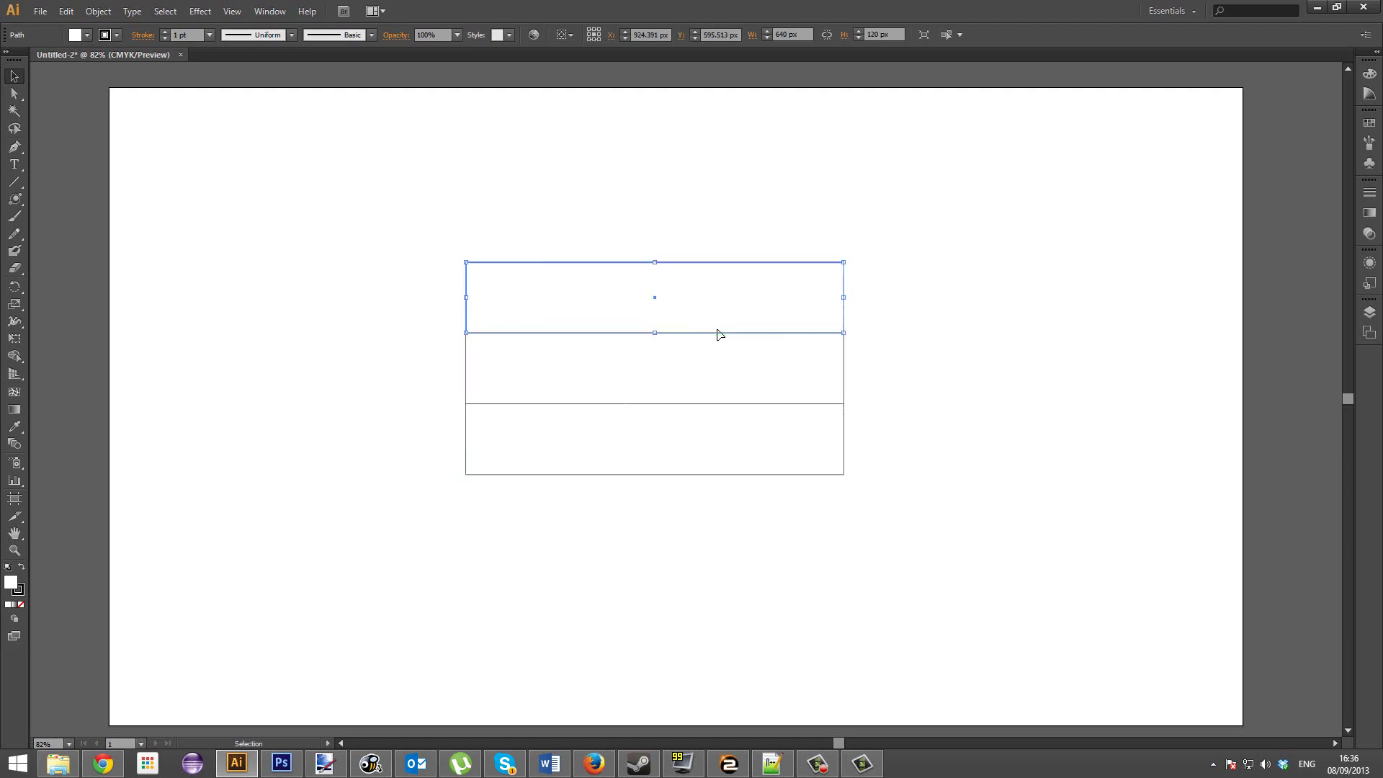
left_click(1004, 436)
left_click_drag(1056, 523, 392, 340)
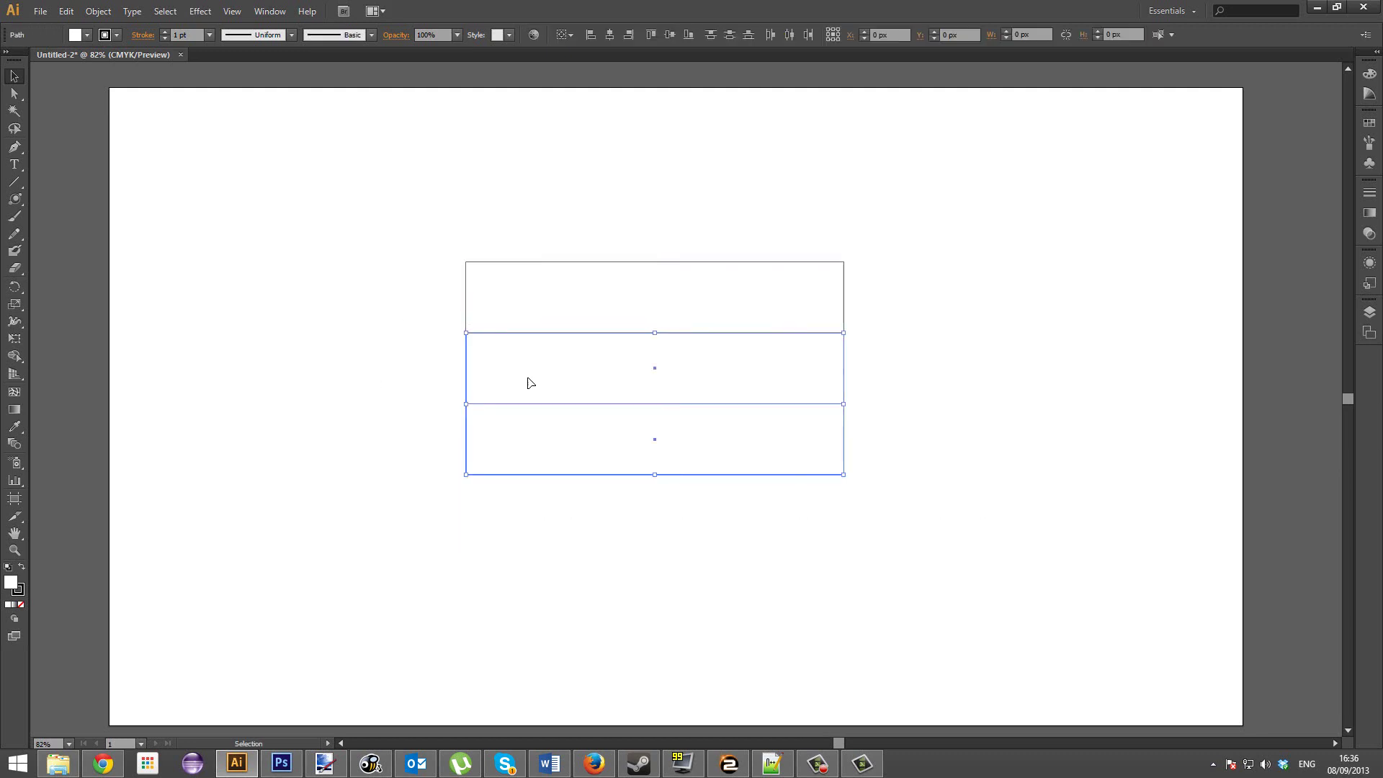
right_click(653, 365)
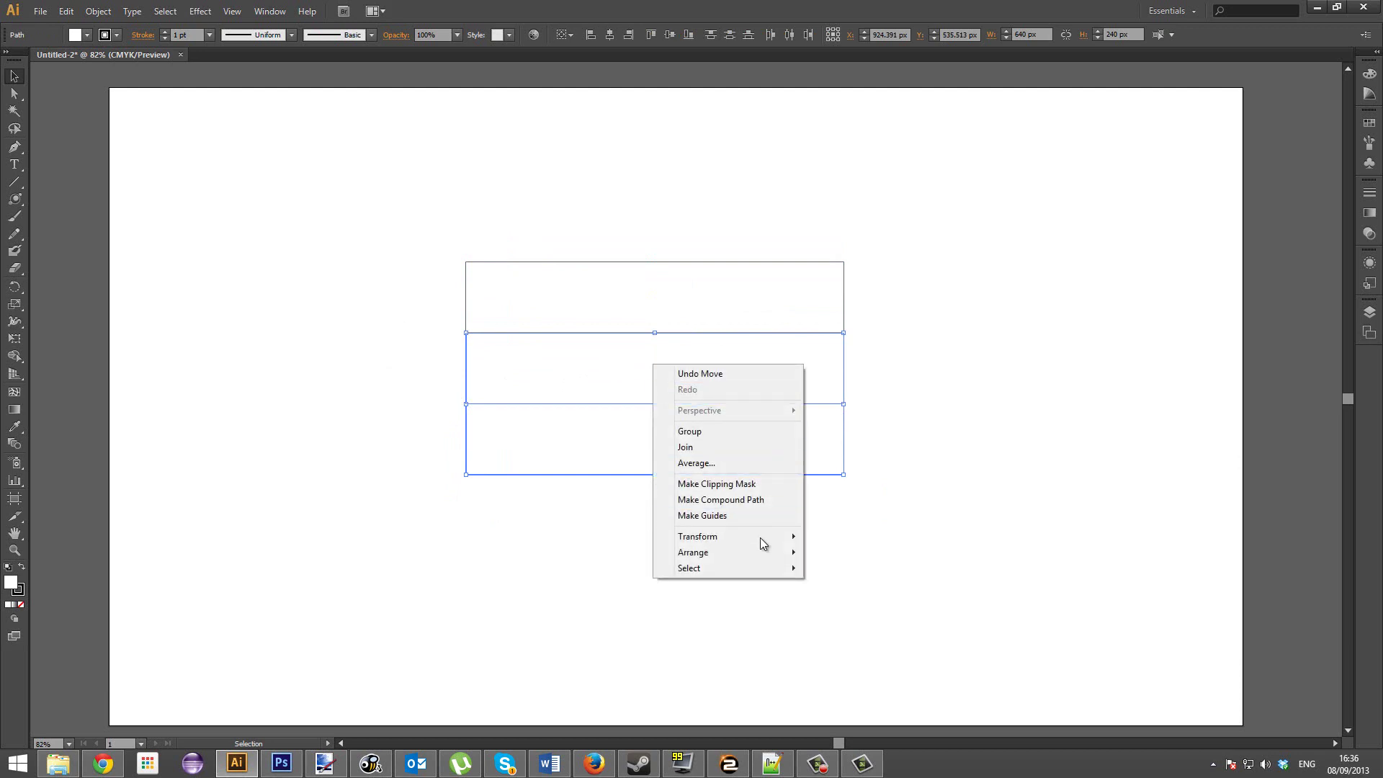
mouse_move(759, 537)
left_click(877, 559)
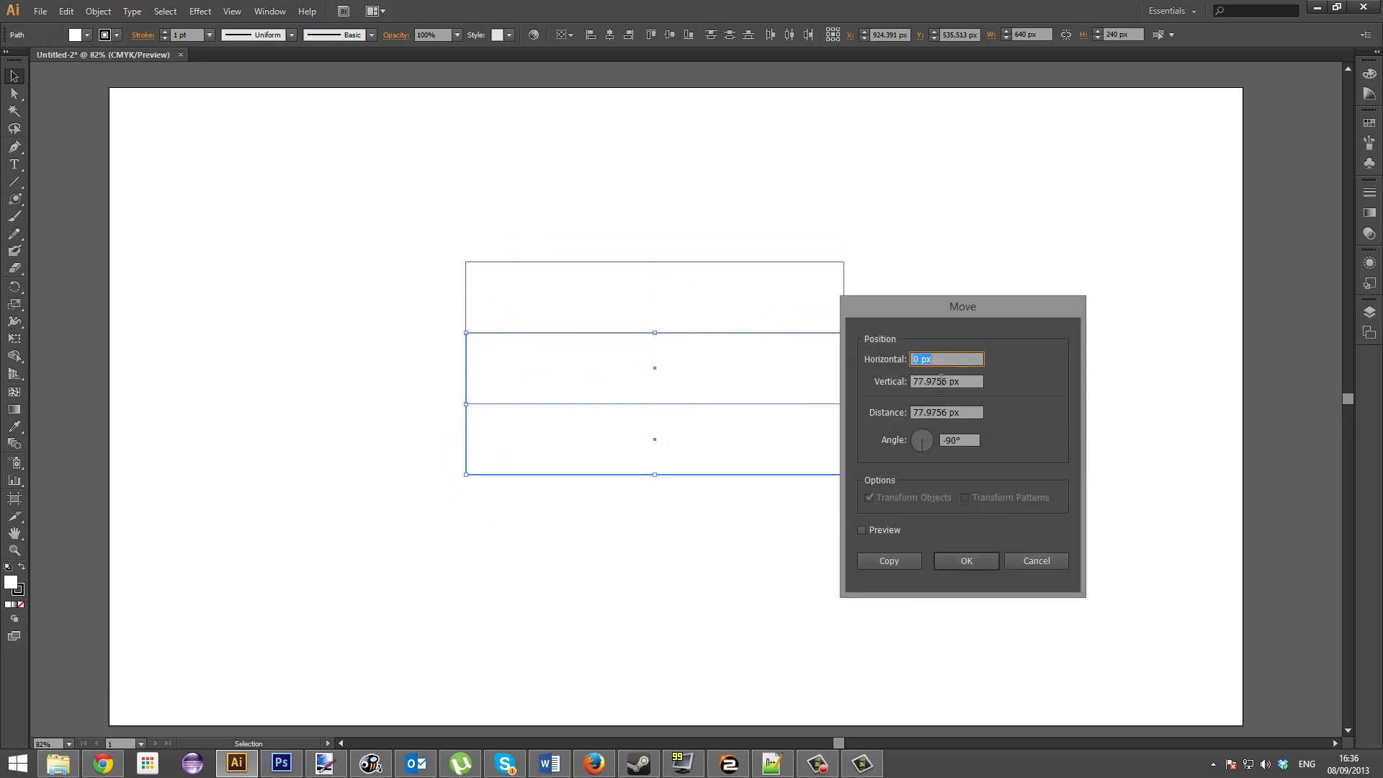
key("Tab")
type("130")
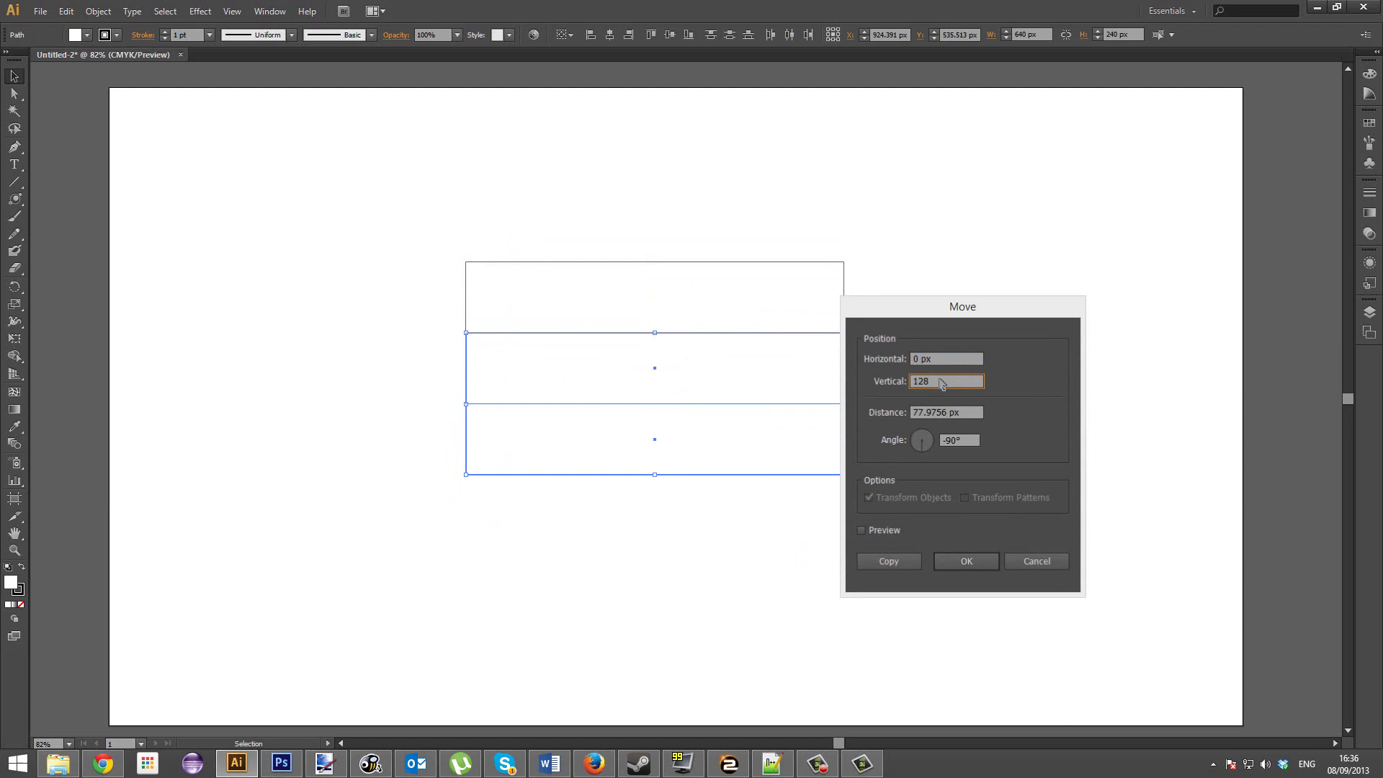
key("Return")
left_click(873, 487)
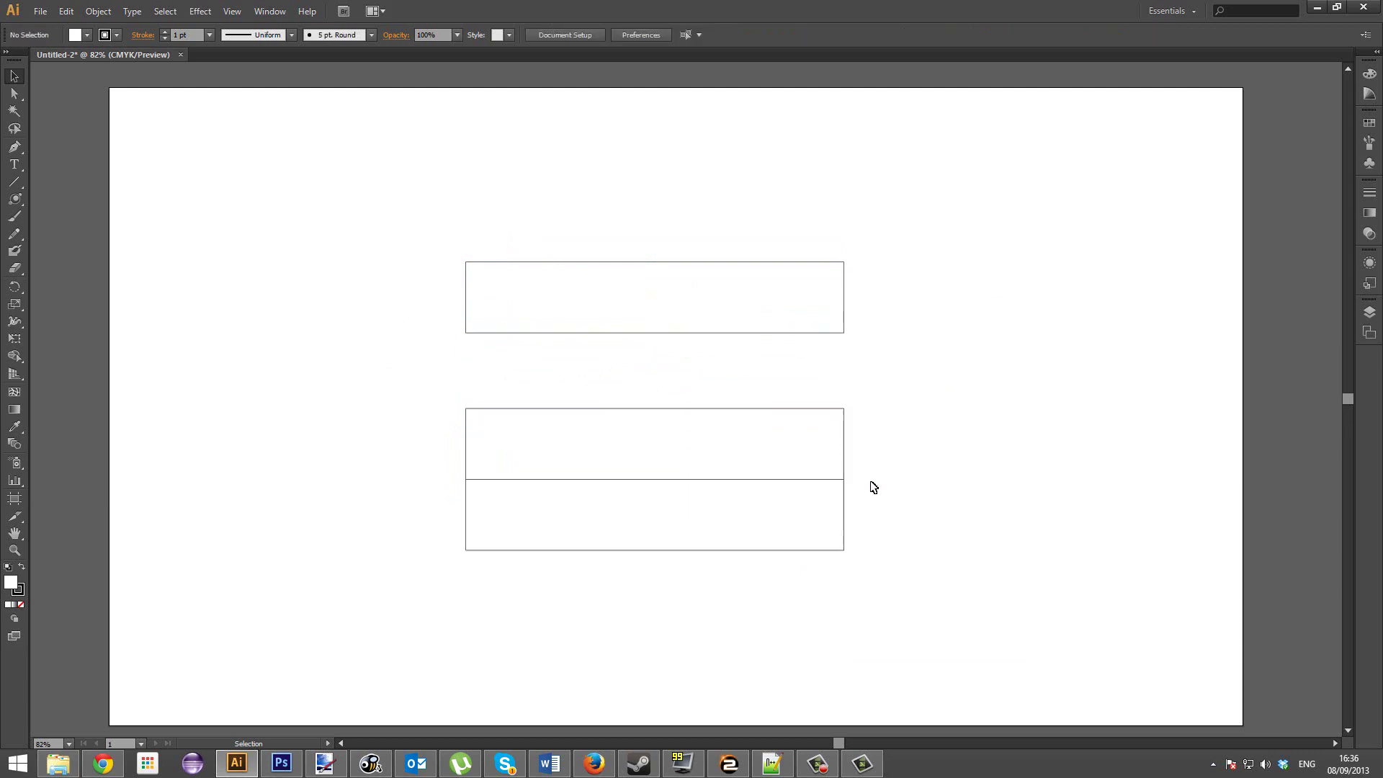
Move the bottom rectangle down again by the same offset and select all three.
right_click(756, 551)
mouse_move(849, 509)
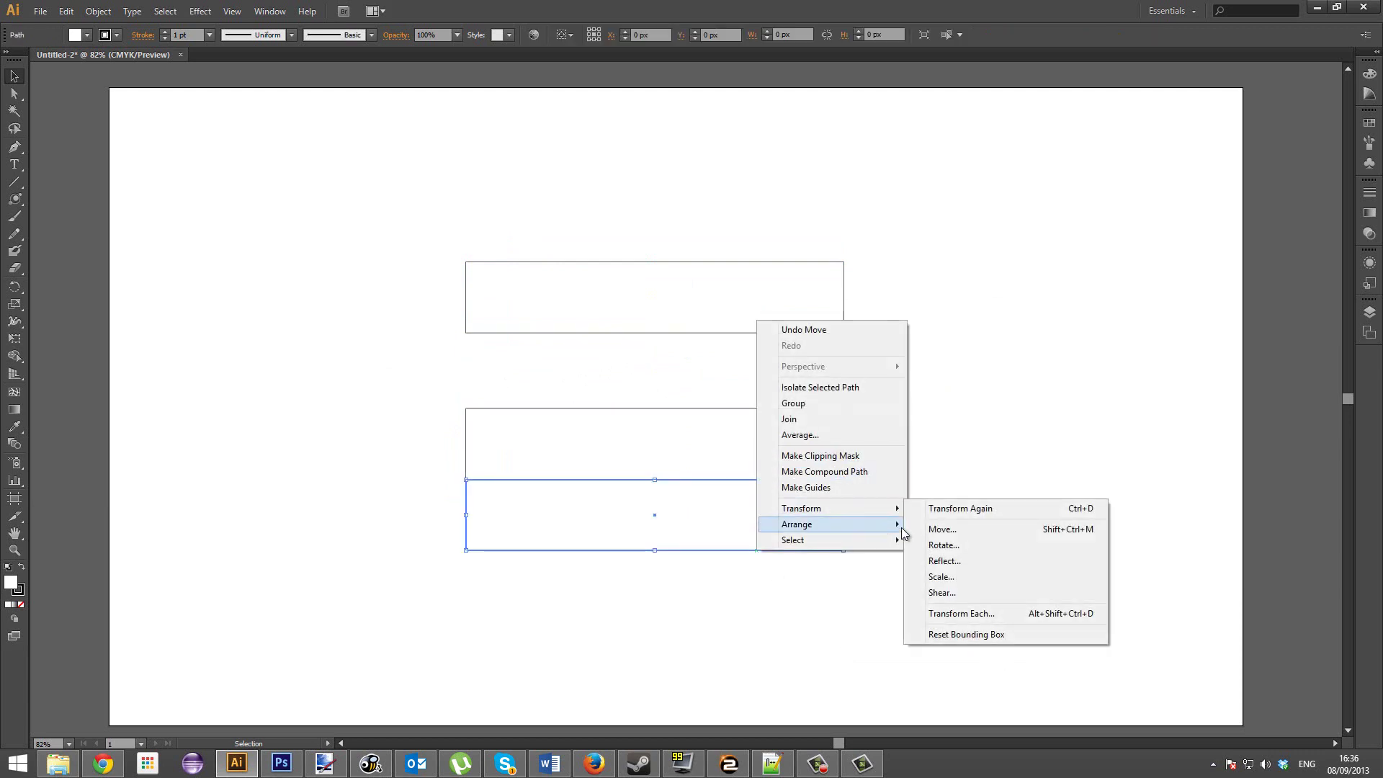
left_click(933, 532)
left_click(986, 561)
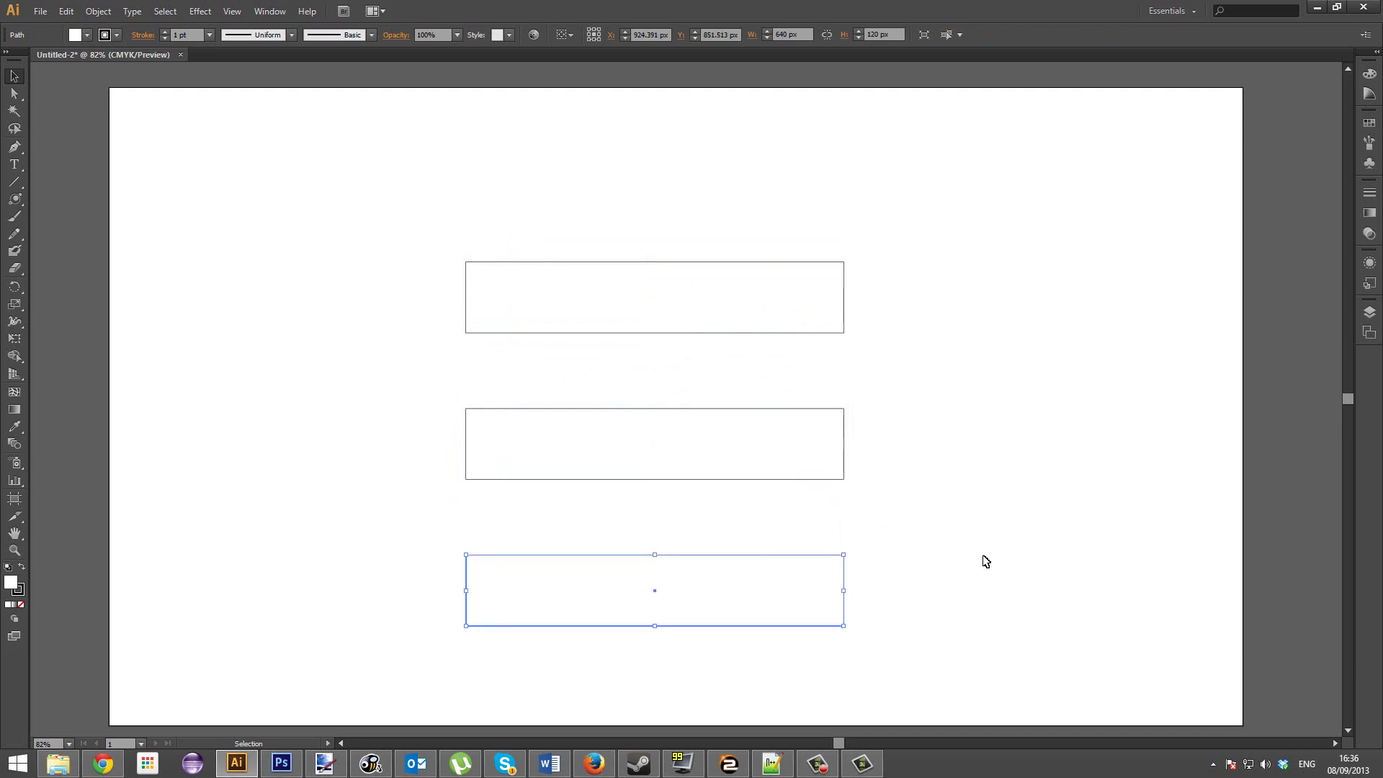
left_click_drag(985, 662, 984, 553)
left_click_drag(1013, 674, 296, 147)
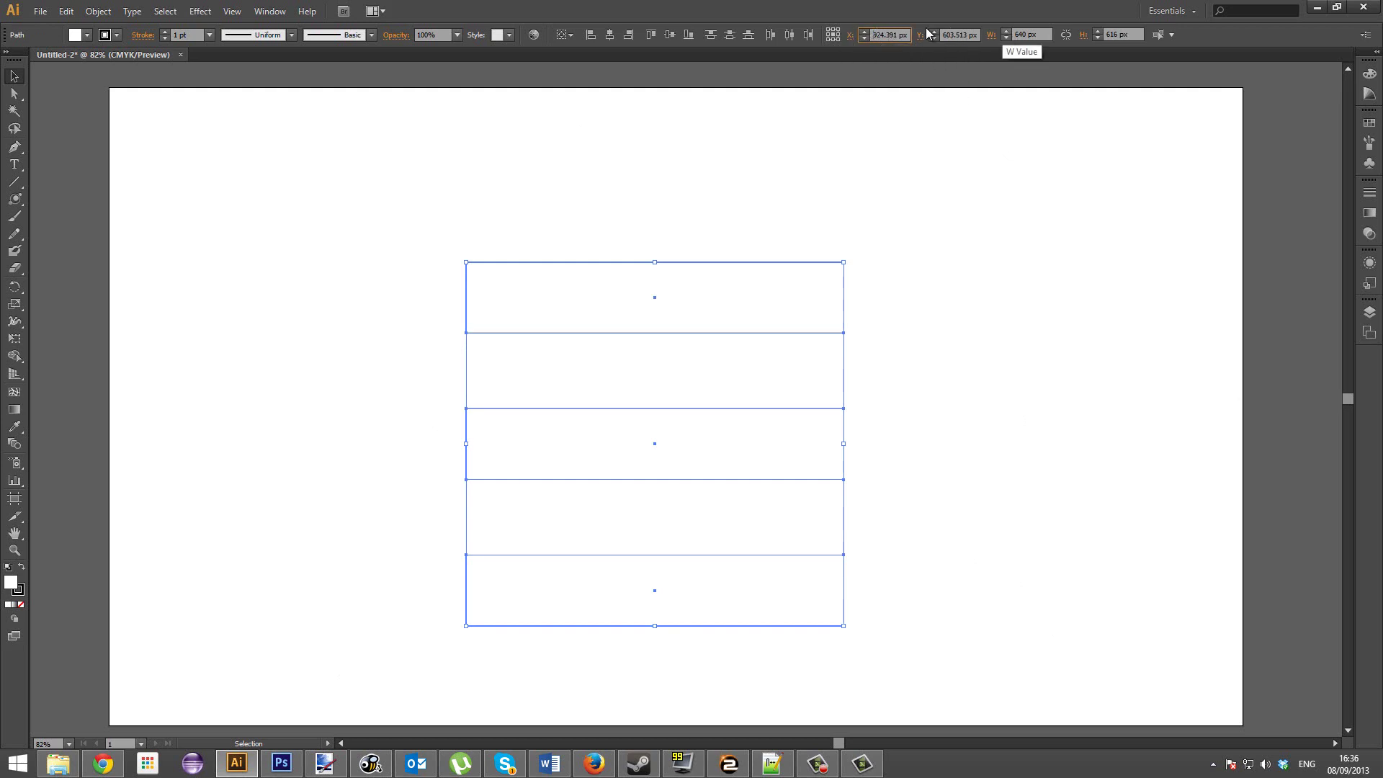
Position the selected column at X 960 px, Y 540 px.
left_click(875, 36)
type("960")
key("Tab")
type("540")
key("Return")
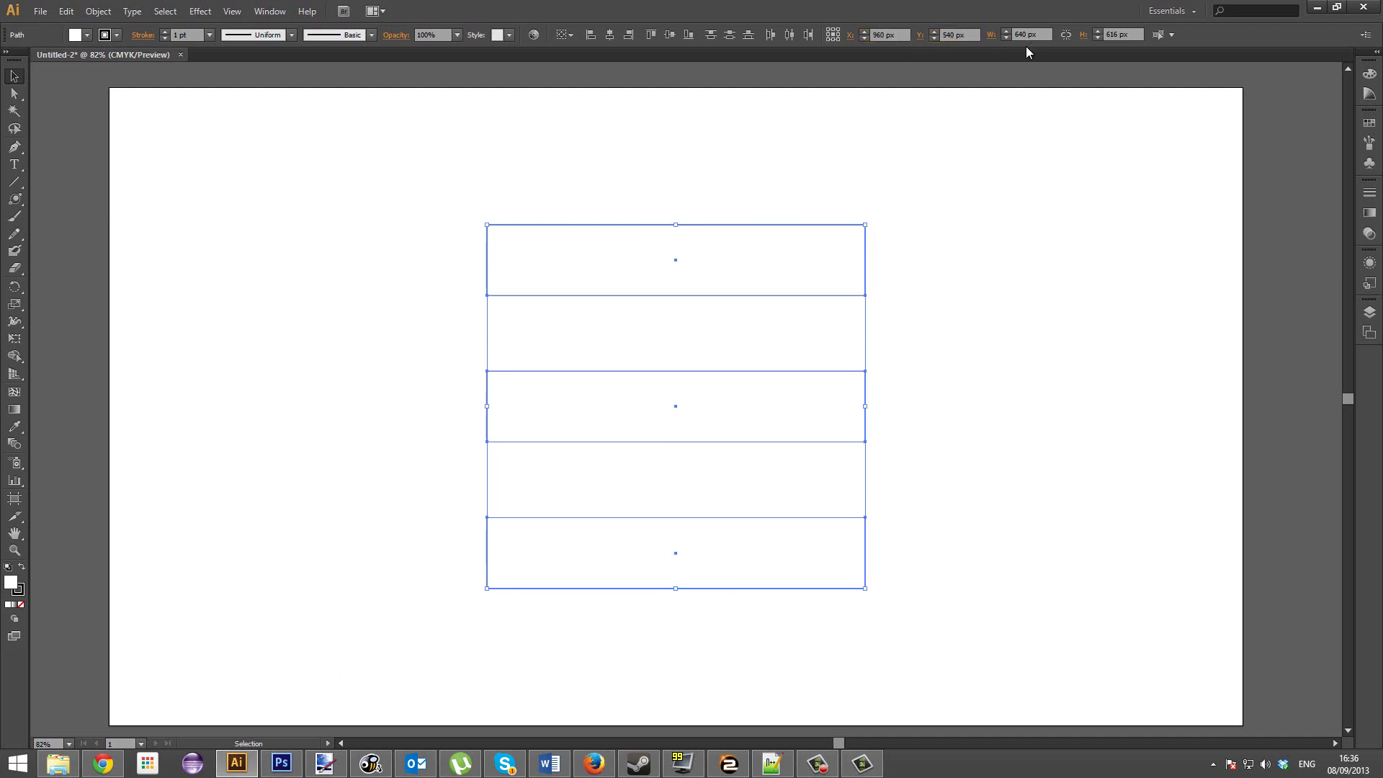
left_click(691, 180)
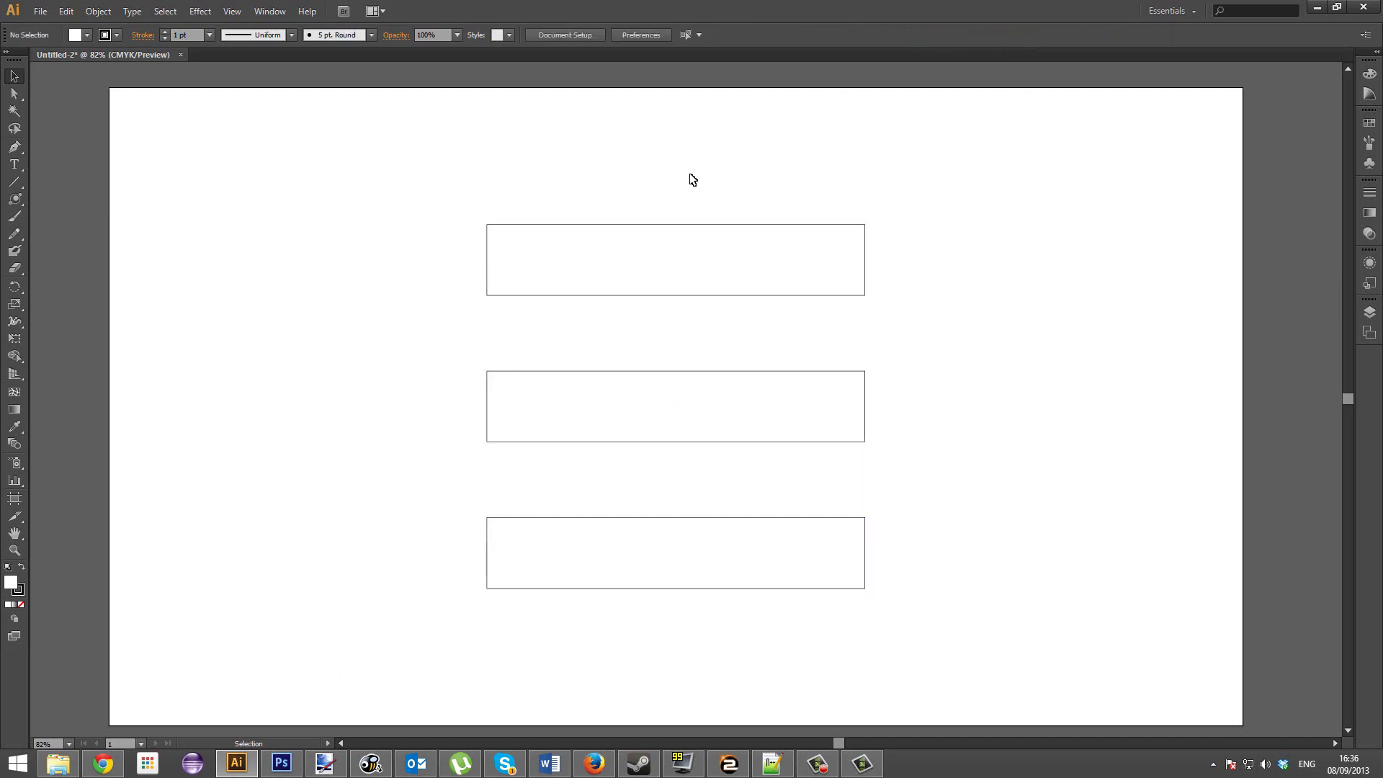
Confirm in Calculator that 960 and 540 are half of 1920 and 1080.
key("XF86Calculator")
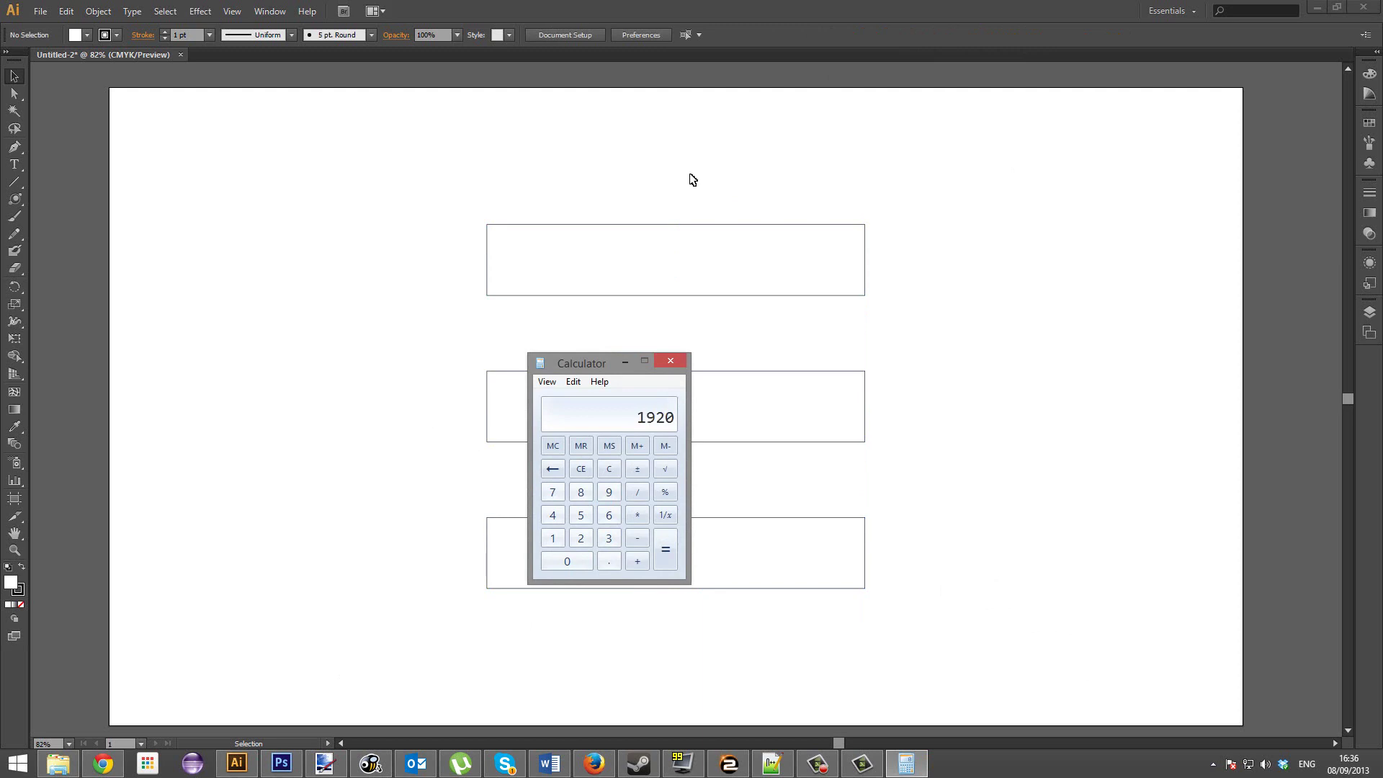
type("/2")
key("Return")
left_click(271, 205)
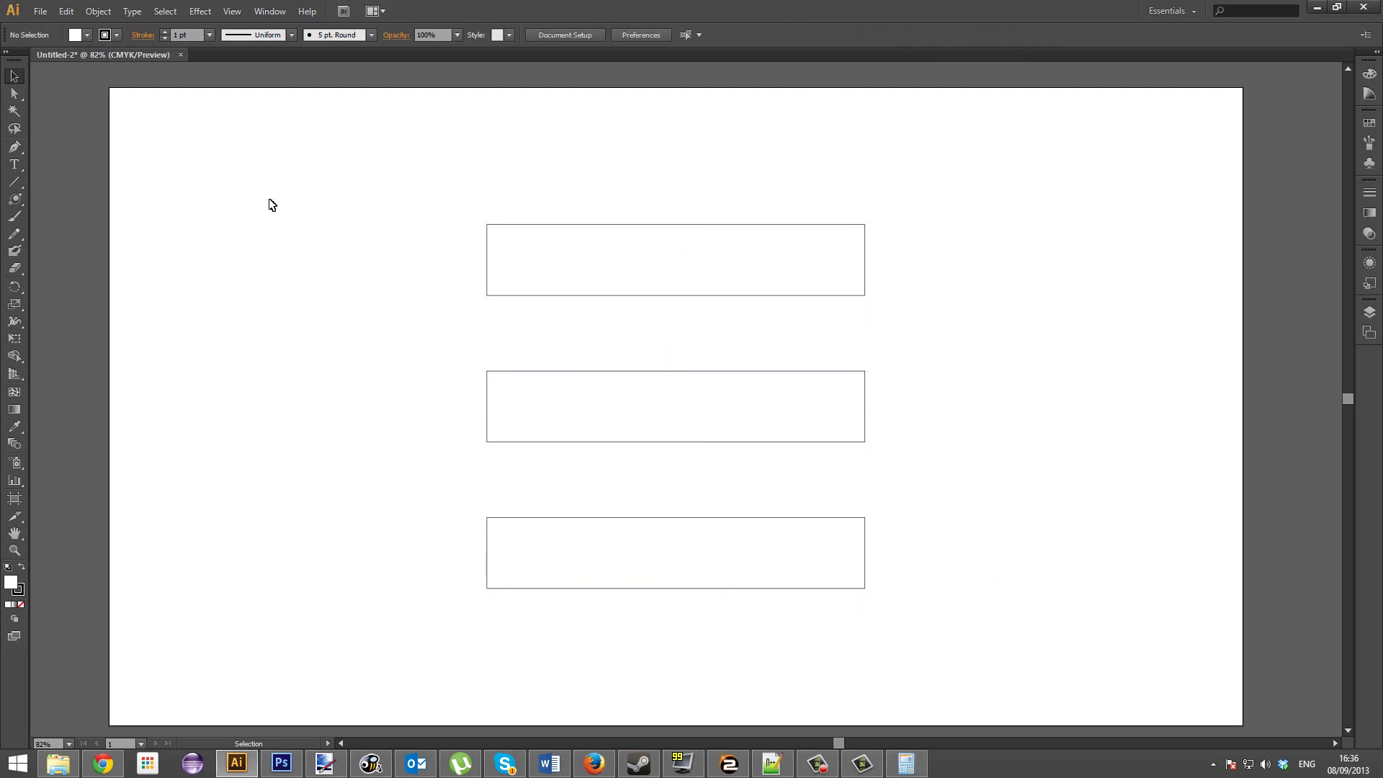
left_click_drag(110, 90, 710, 682)
left_click(906, 764)
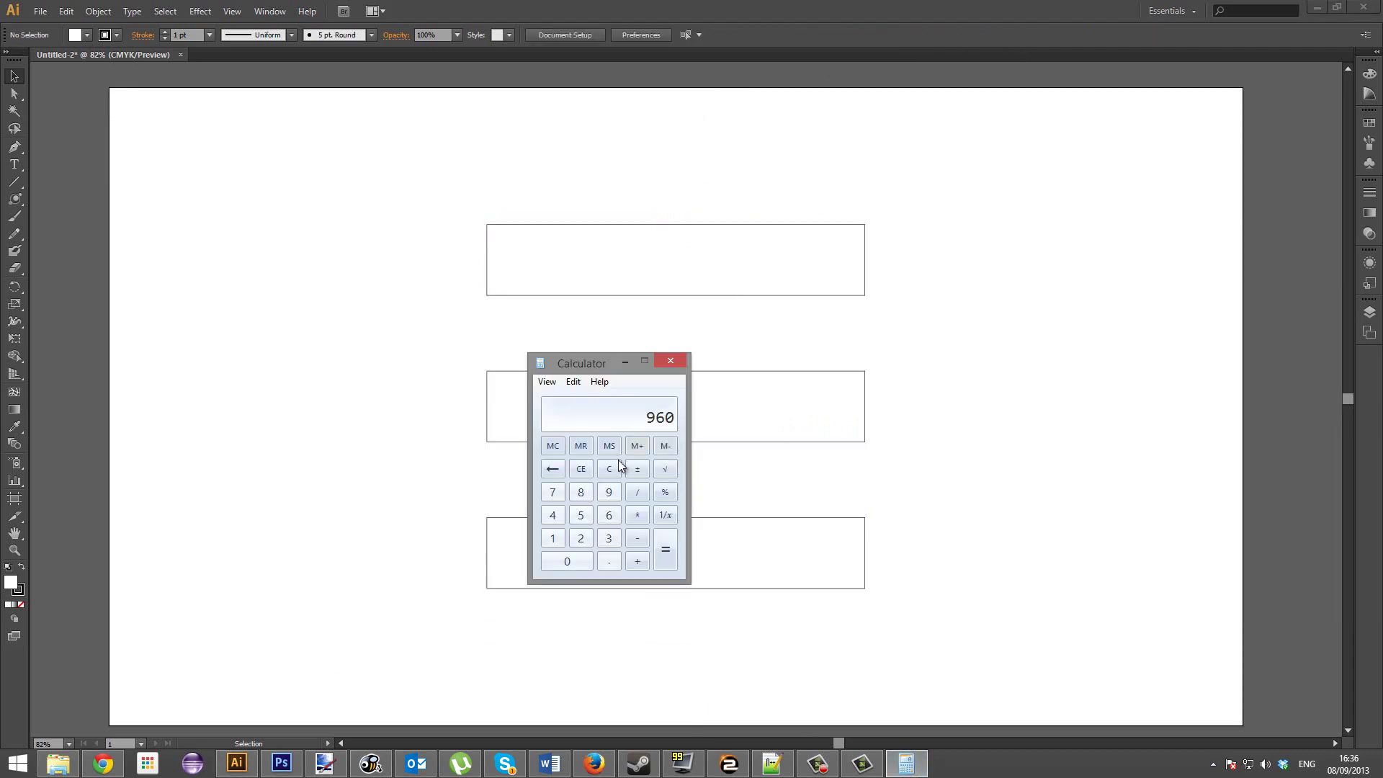
type("1080/2")
key("Return")
left_click(673, 362)
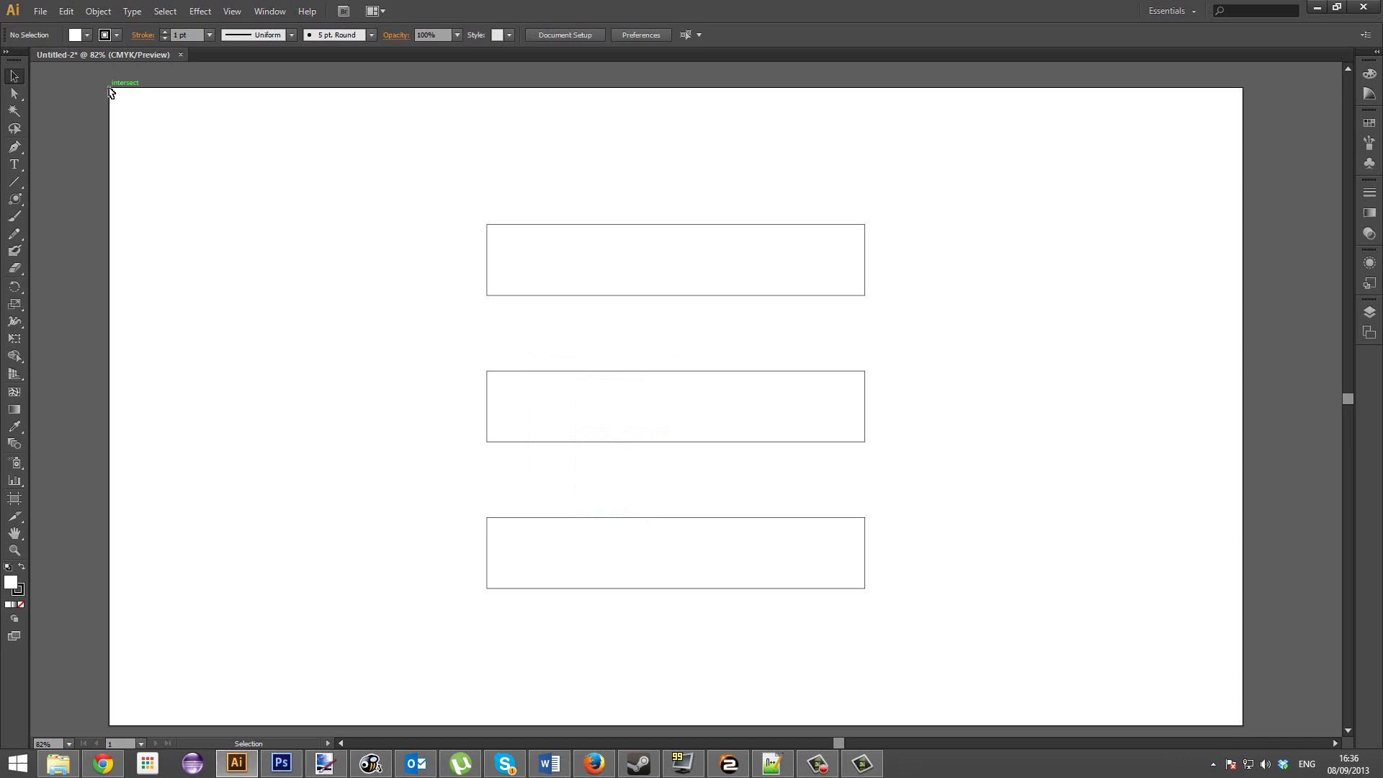
Check the centred column by reselecting the rectangles, ending on the top one.
left_click_drag(112, 87, 1240, 411)
left_click(1213, 435)
left_click(790, 389)
left_click(983, 427)
left_click(848, 263)
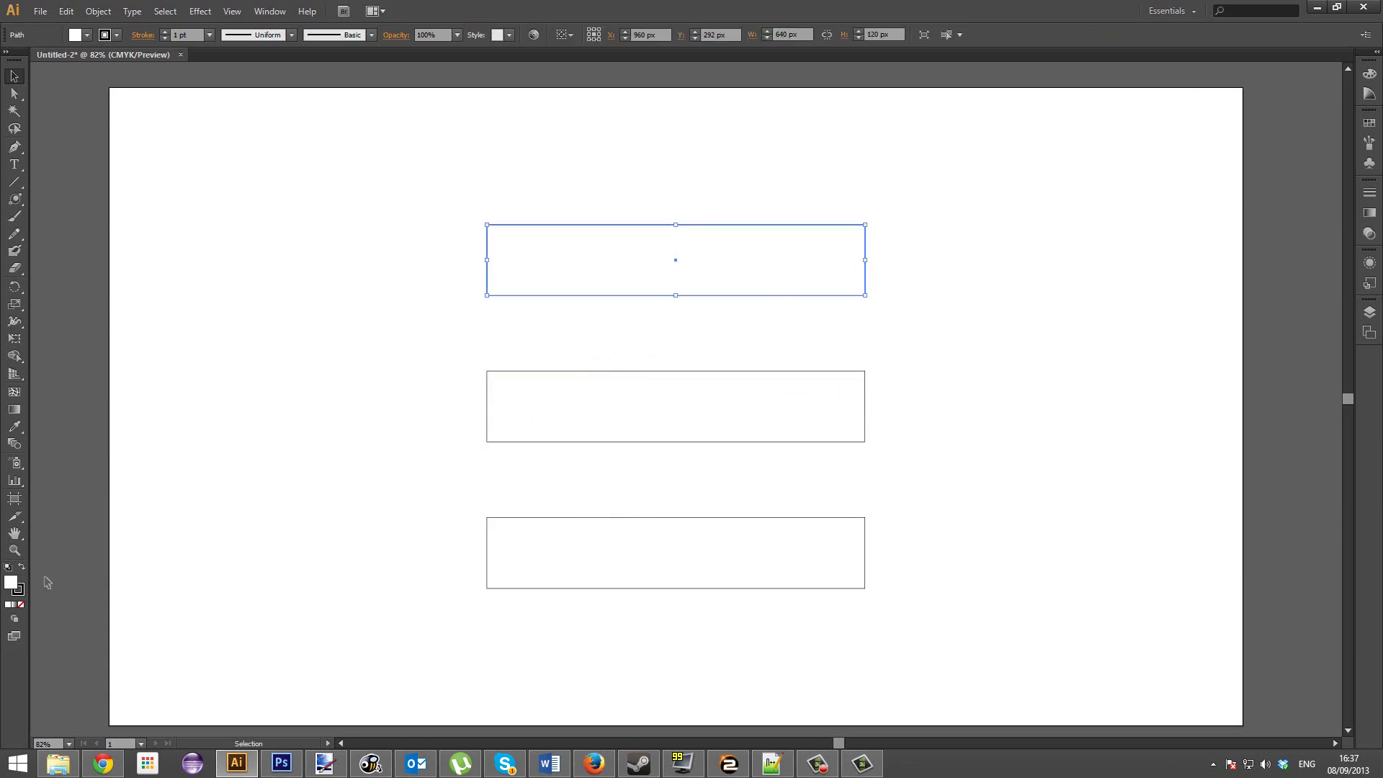
Give the top rectangle a yellow-green outline and an orange fill.
left_click(20, 594)
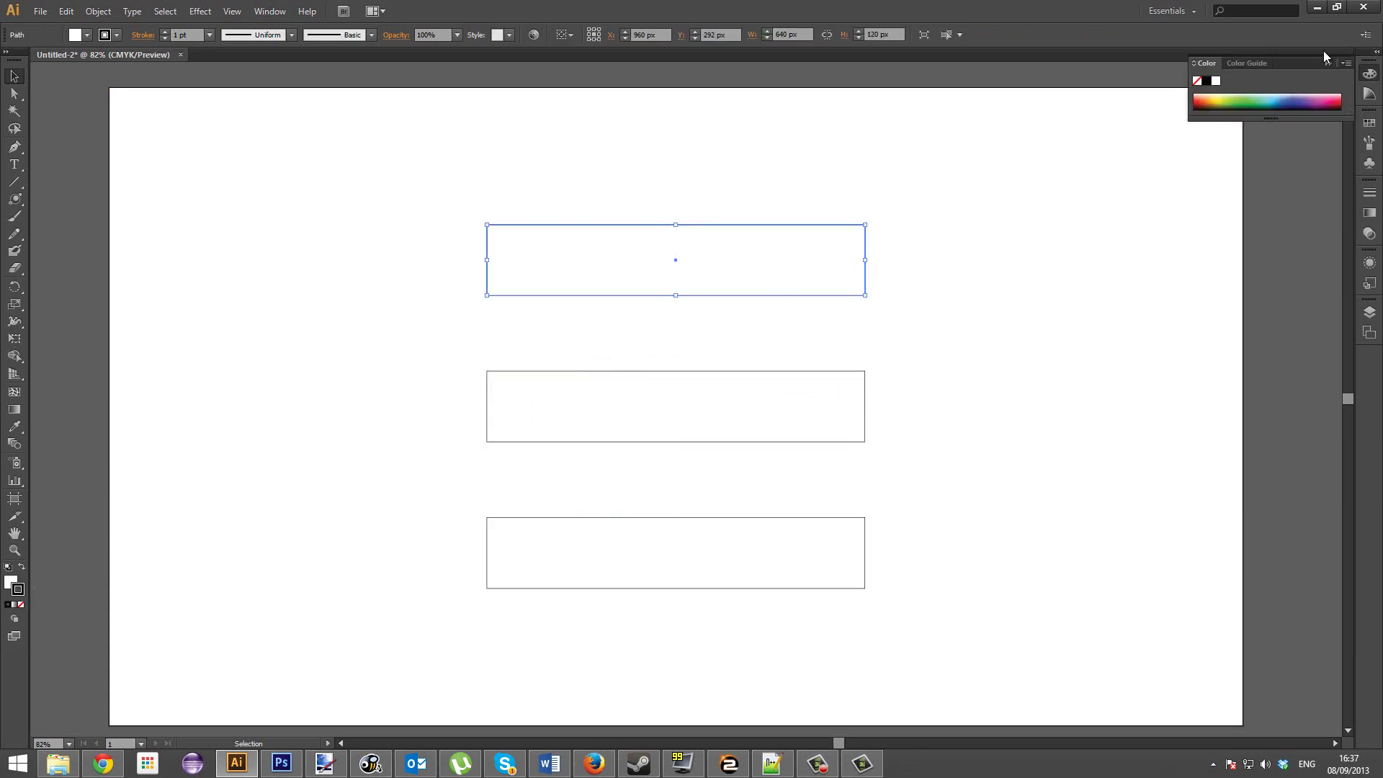
left_click(1231, 101)
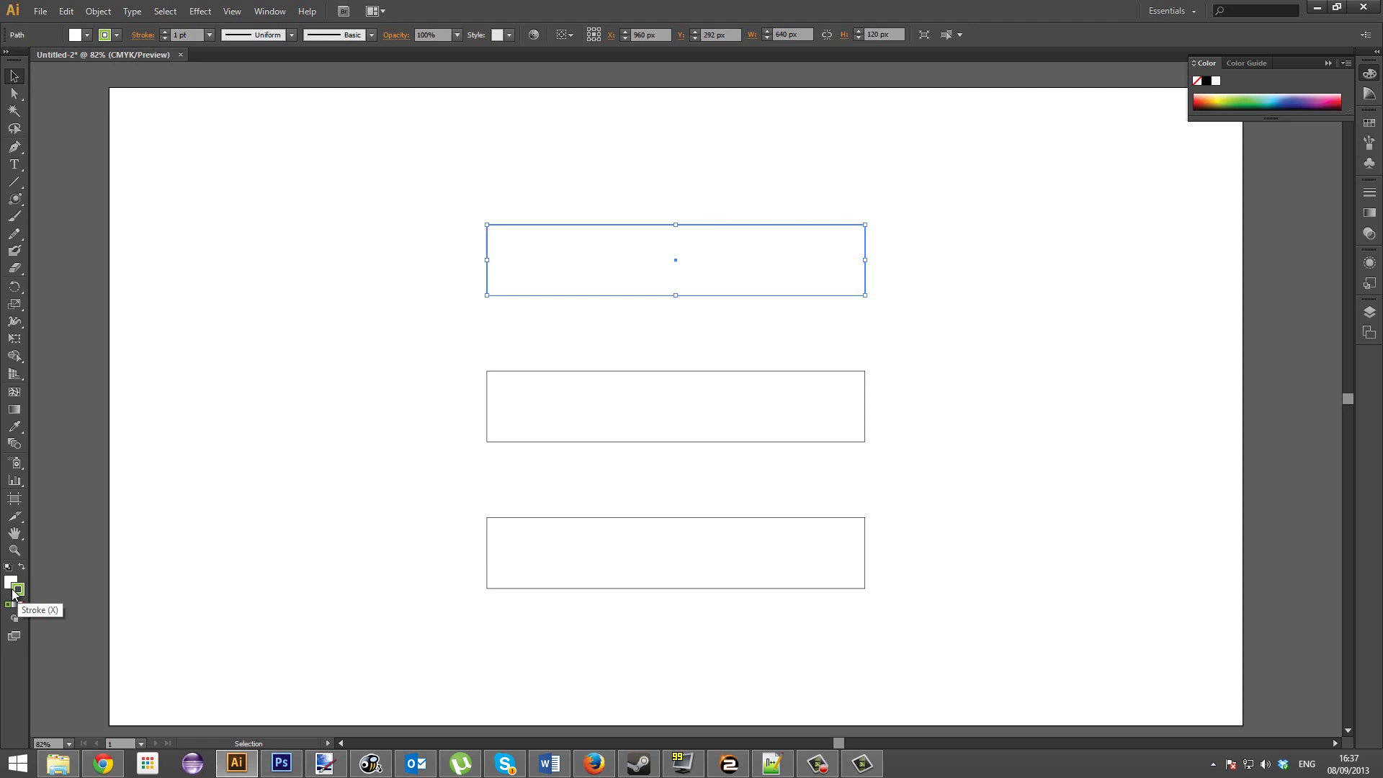
left_click(290, 321)
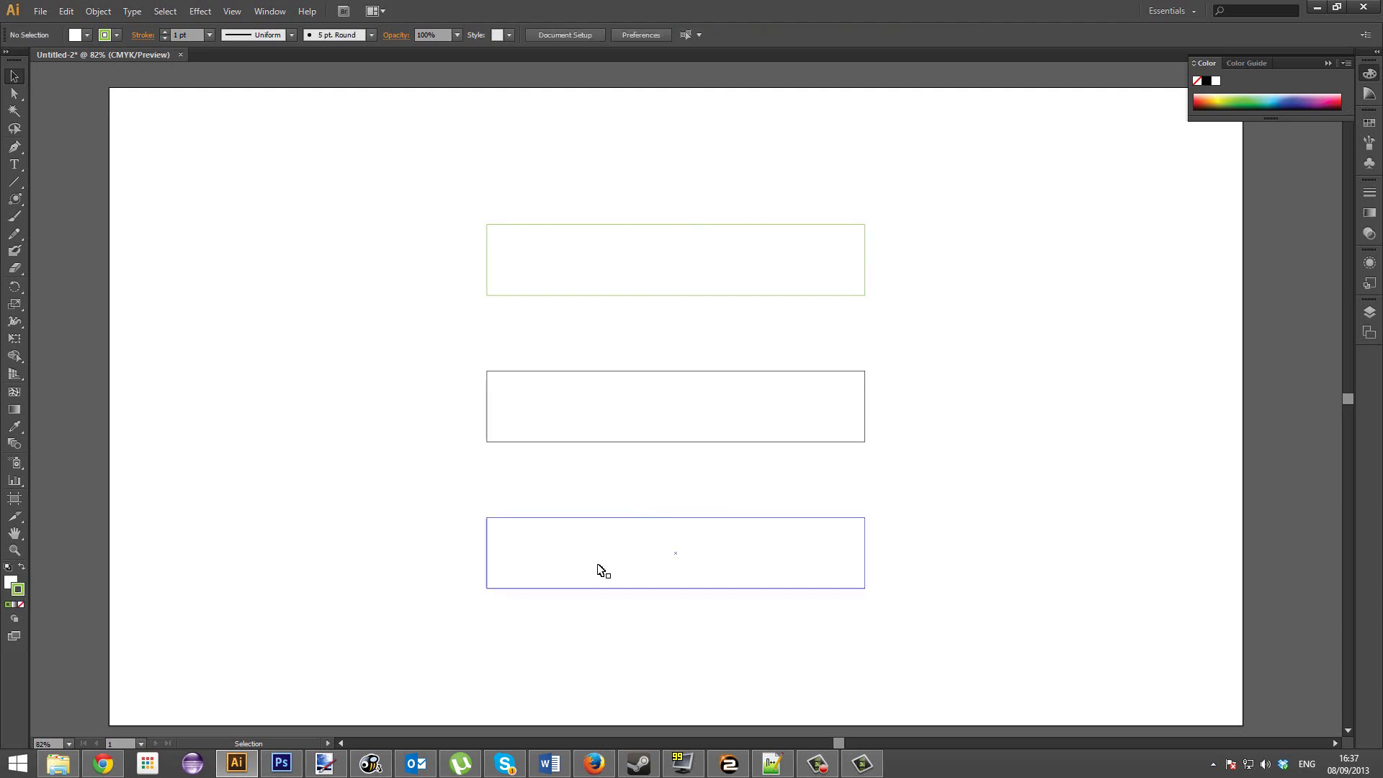
left_click(581, 296)
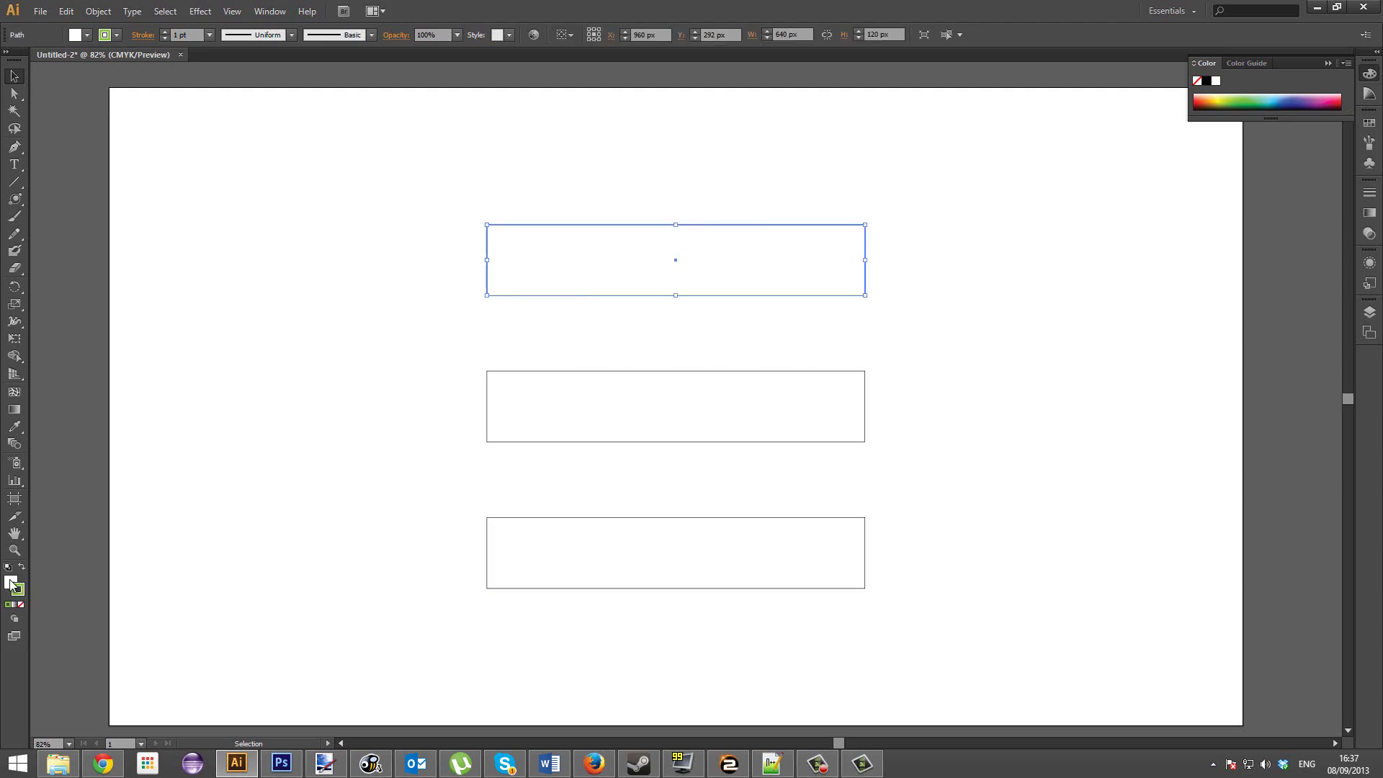
left_click(1209, 99)
left_click(1138, 208)
left_click(834, 266)
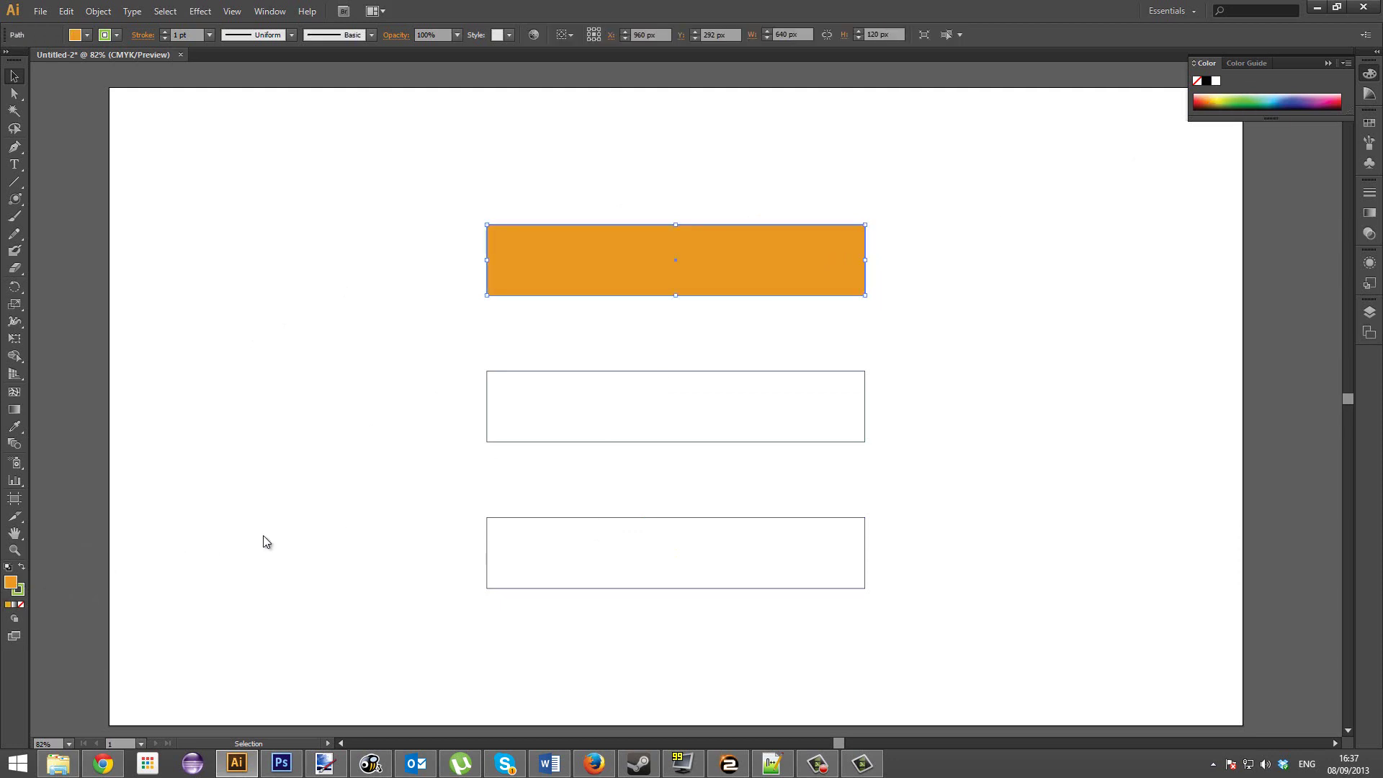
Try blue shades in the Color Picker, then cancel to keep the orange fill.
double_click(10, 582)
left_click_drag(677, 309, 618, 275)
left_click(746, 317)
left_click(750, 294)
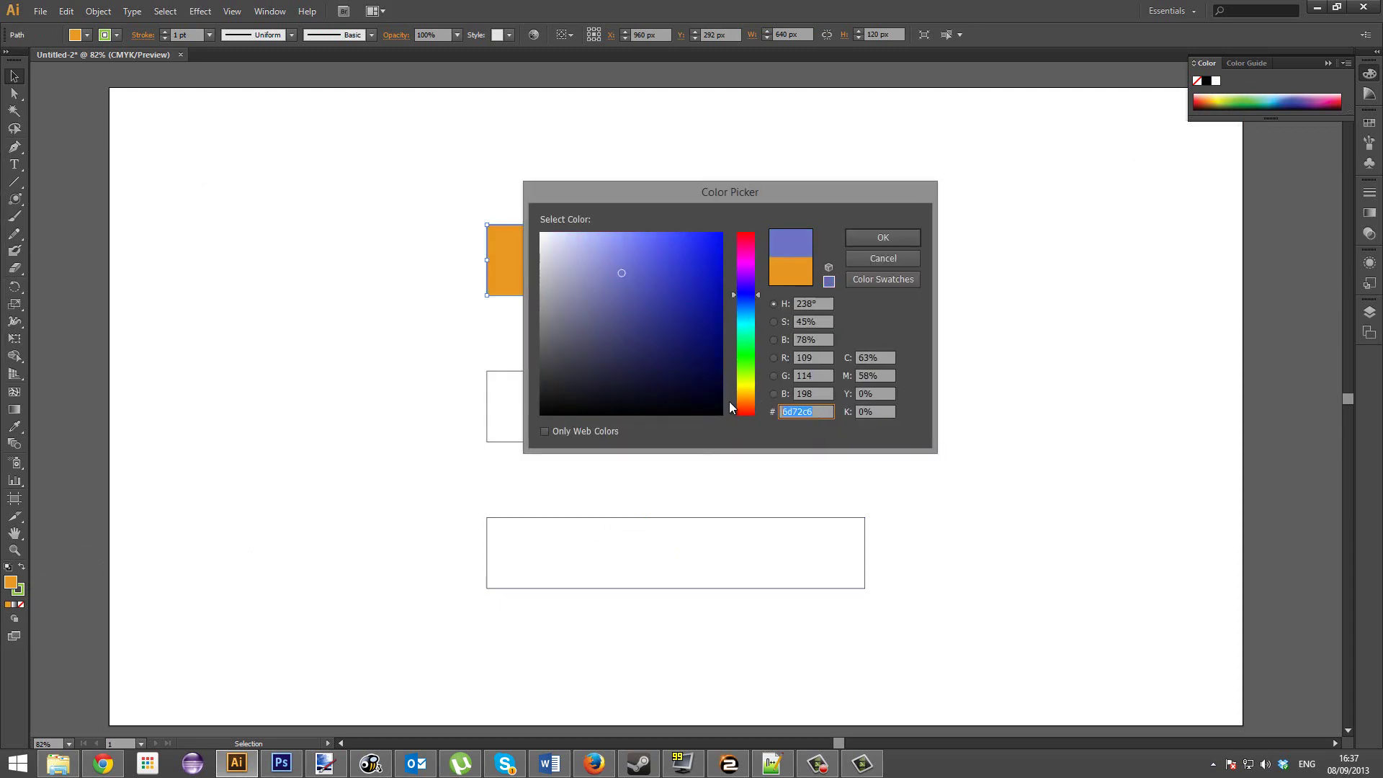
left_click(662, 313)
left_click(883, 258)
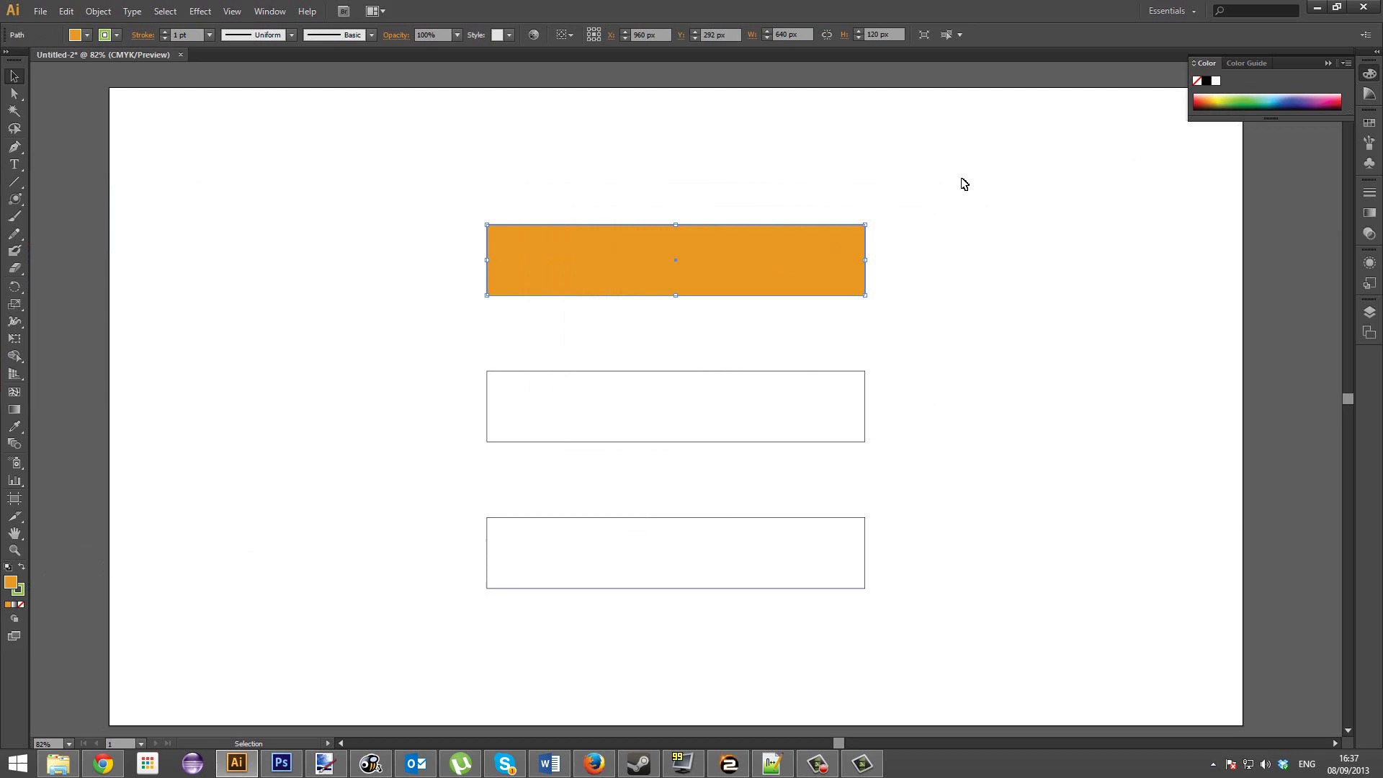
Thicken the orange rectangle's green border to 21 pt.
left_click(1369, 192)
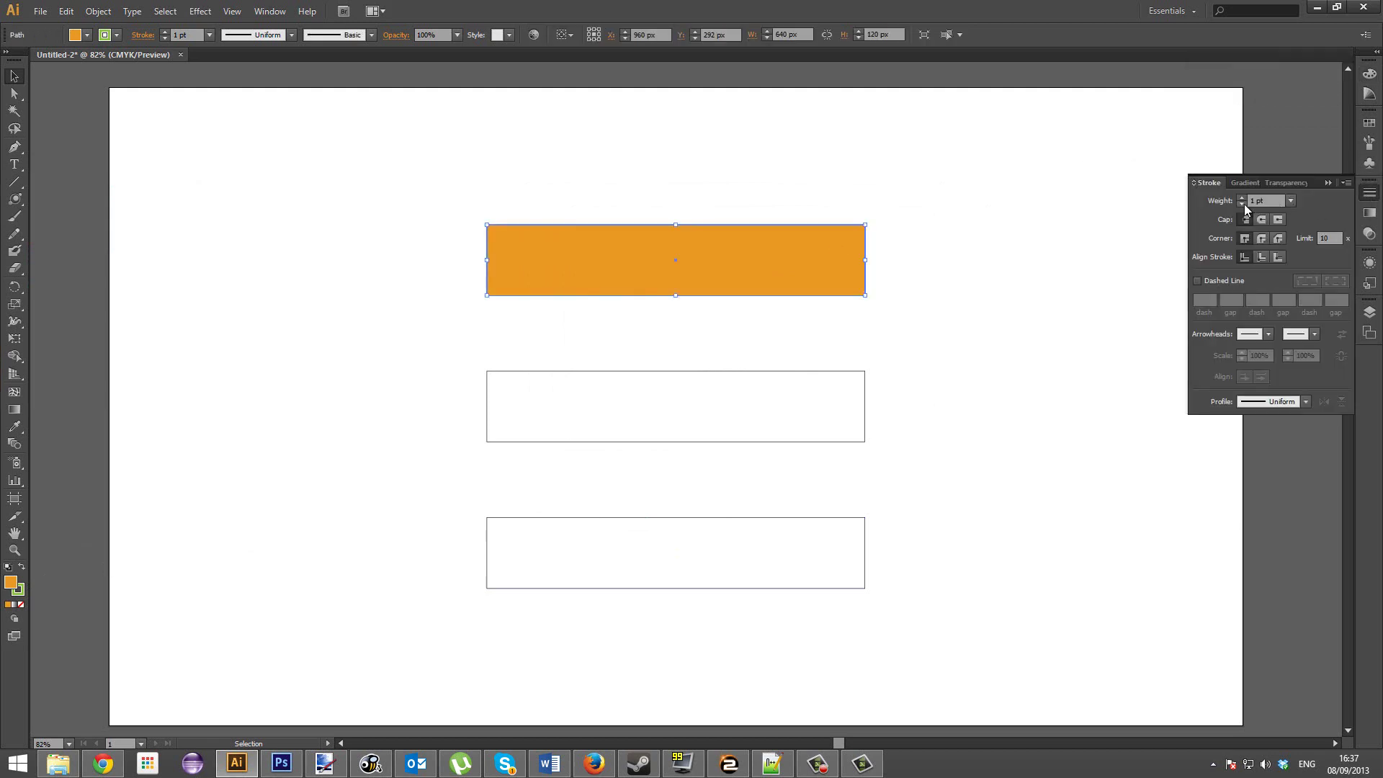
left_click_drag(1240, 197, 1240, 196)
left_click(1038, 213)
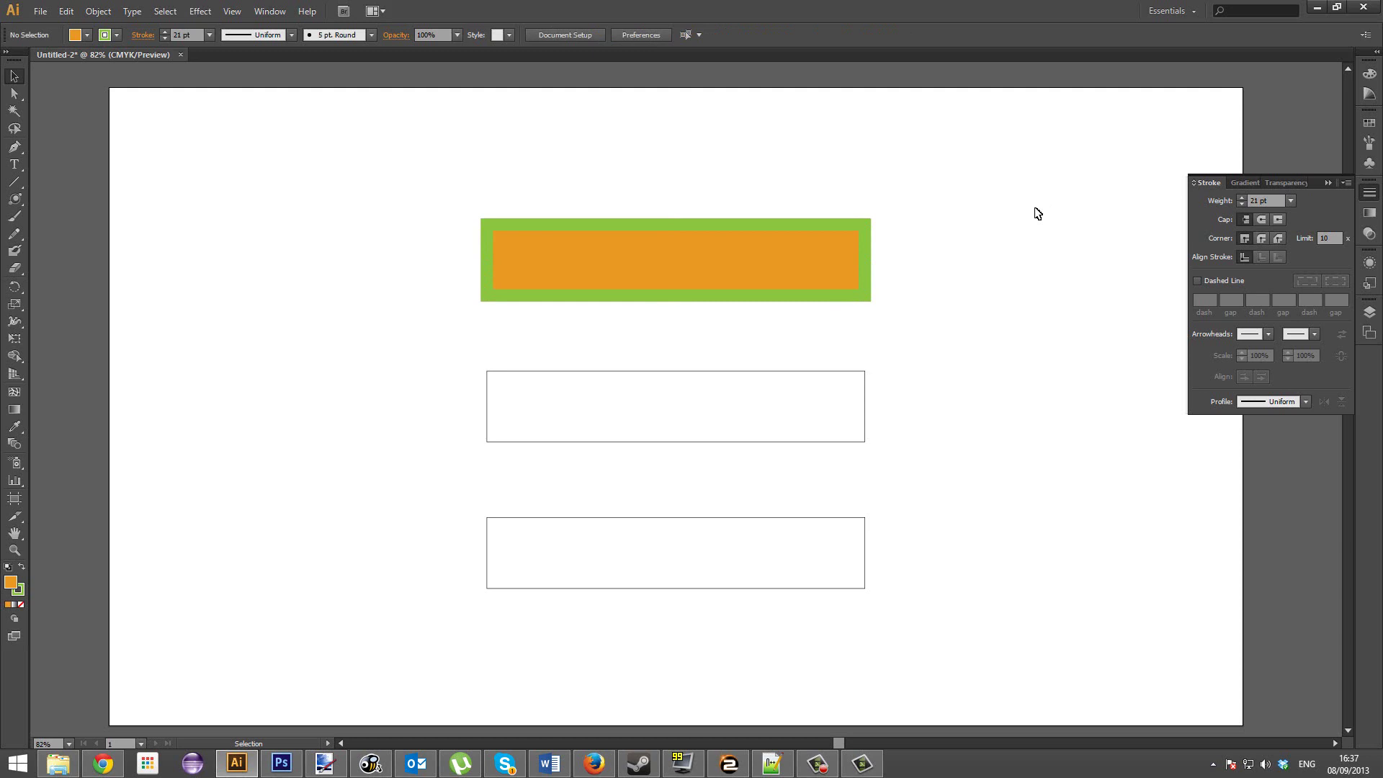
left_click(840, 249)
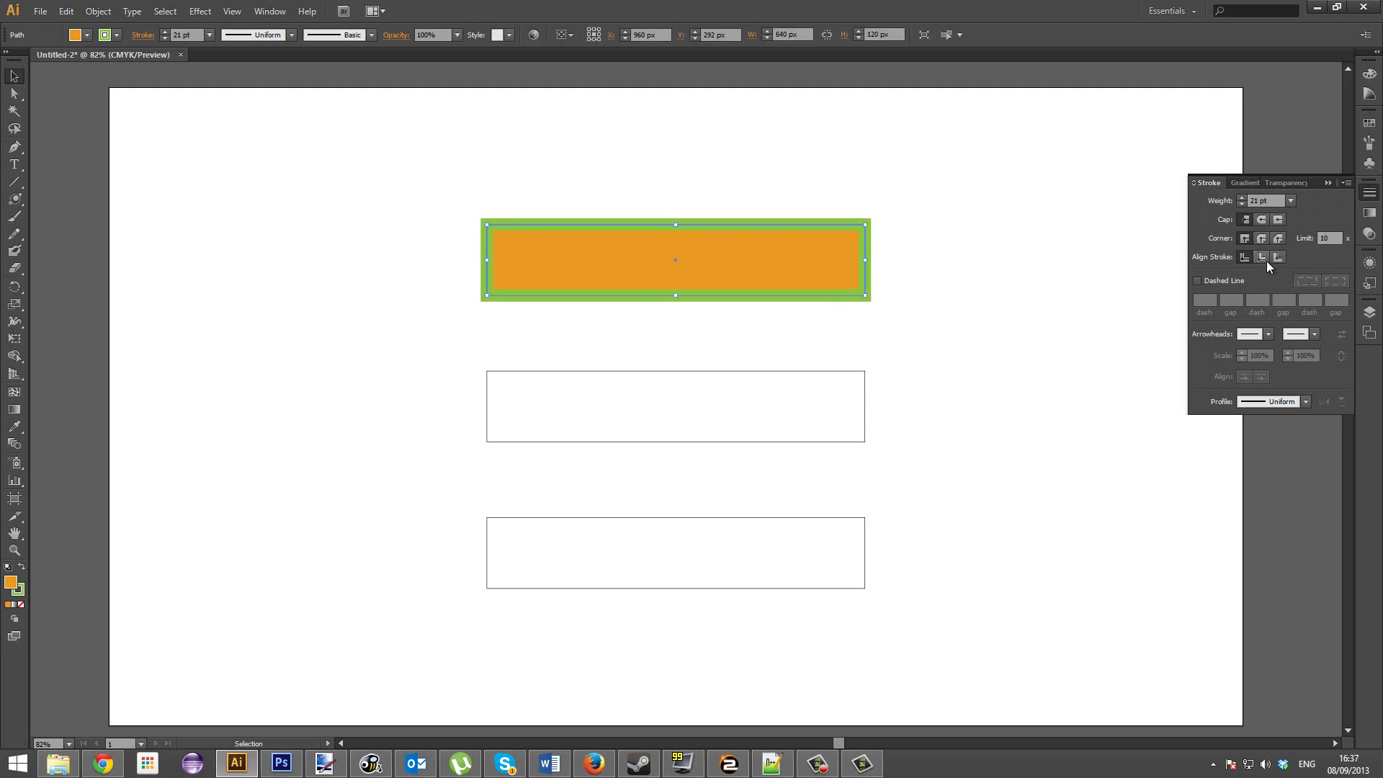
Compare inside, outside and centre stroke alignment, settling on Align Stroke to Inside.
left_click(1263, 259)
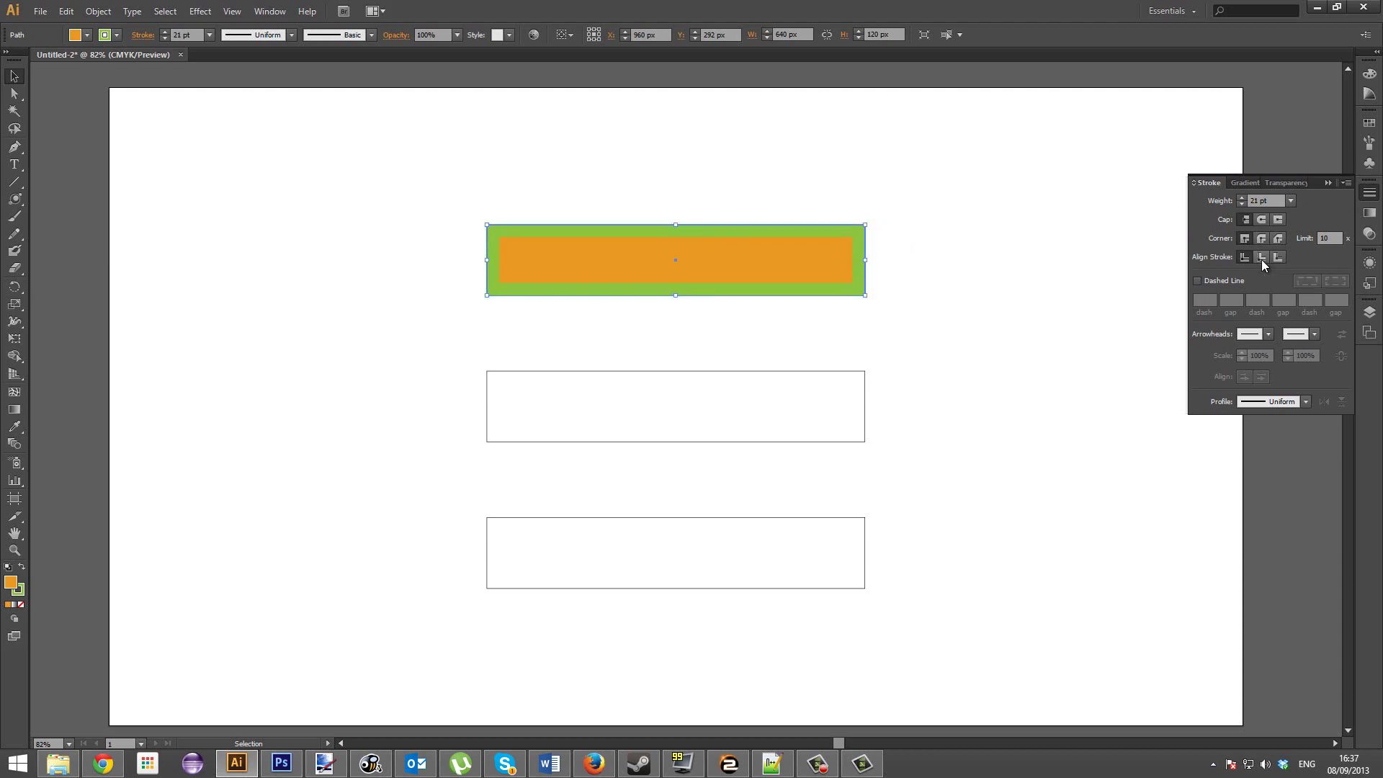
left_click(963, 283)
left_click(675, 264)
left_click(1279, 257)
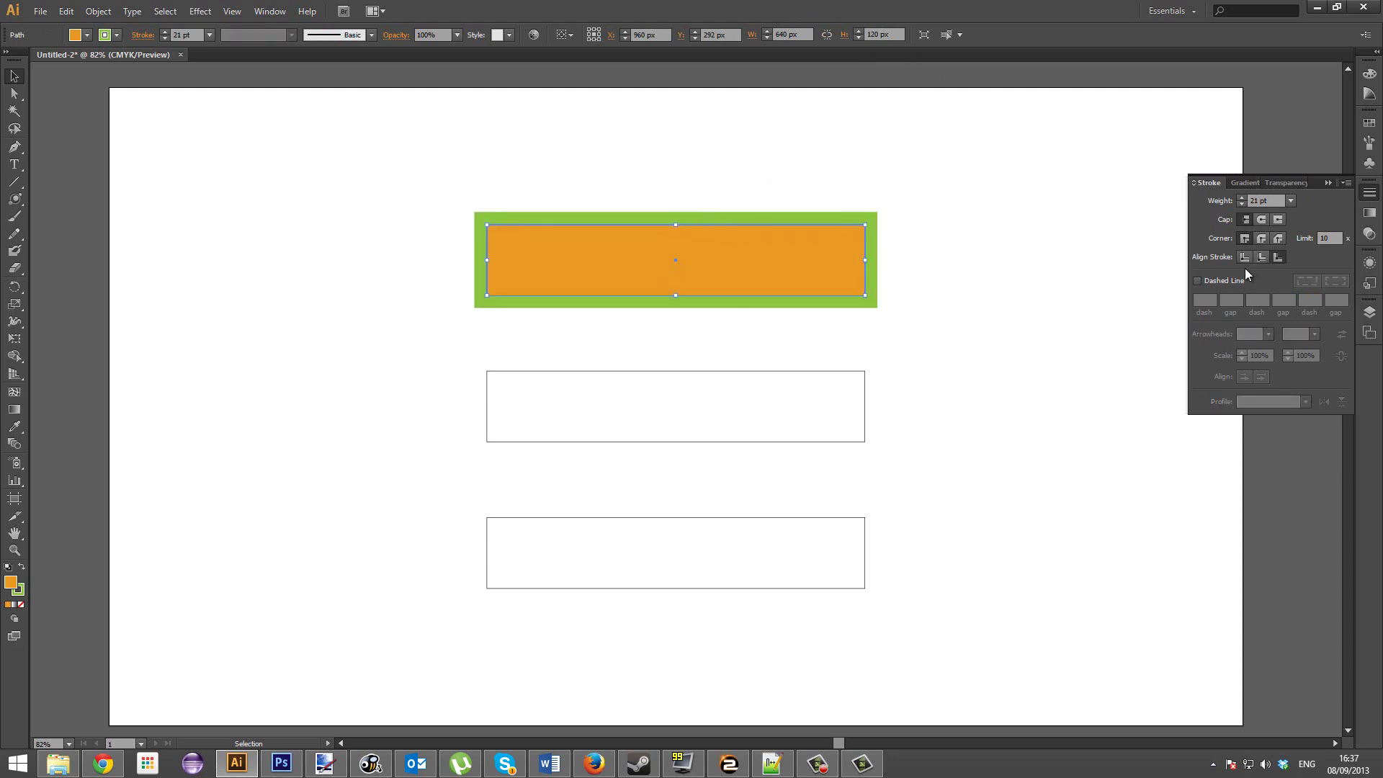
left_click(1245, 257)
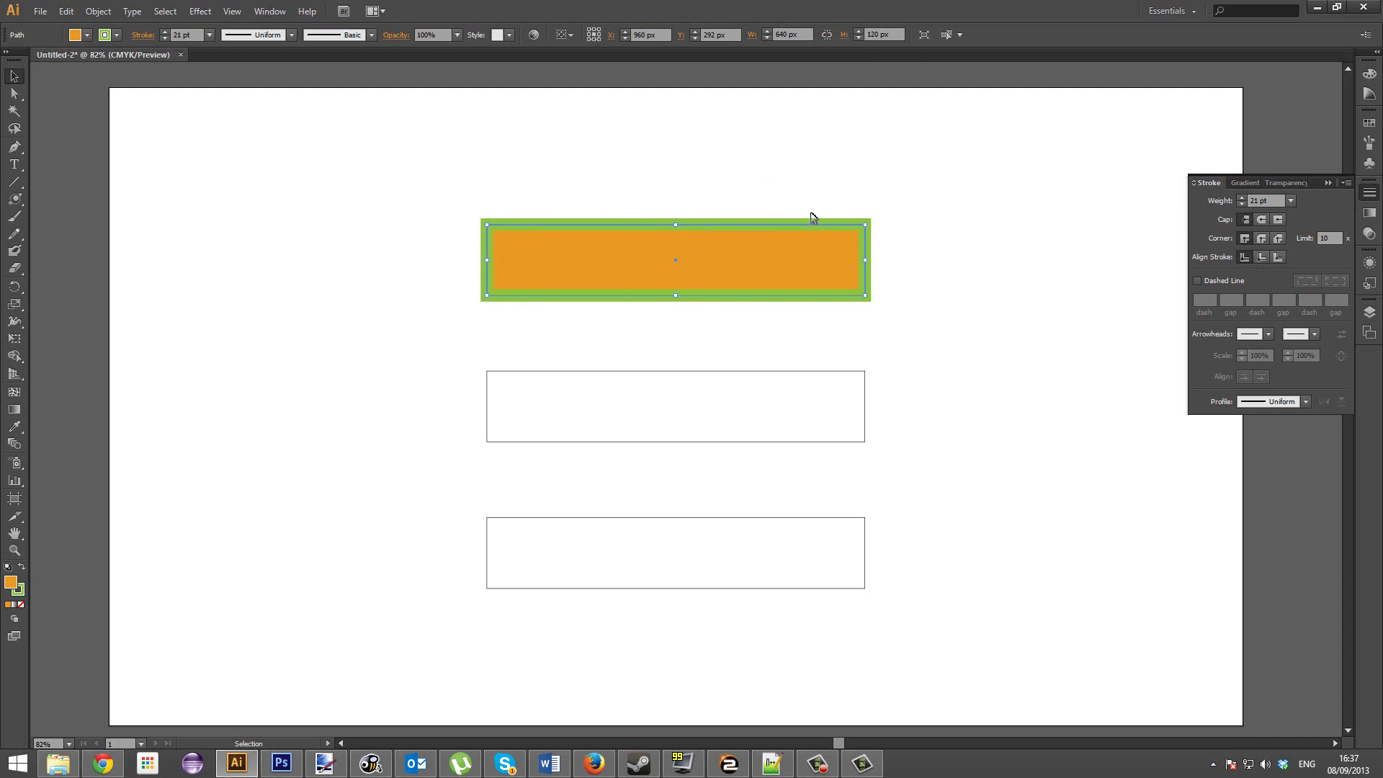
left_click(777, 34)
left_click(1260, 257)
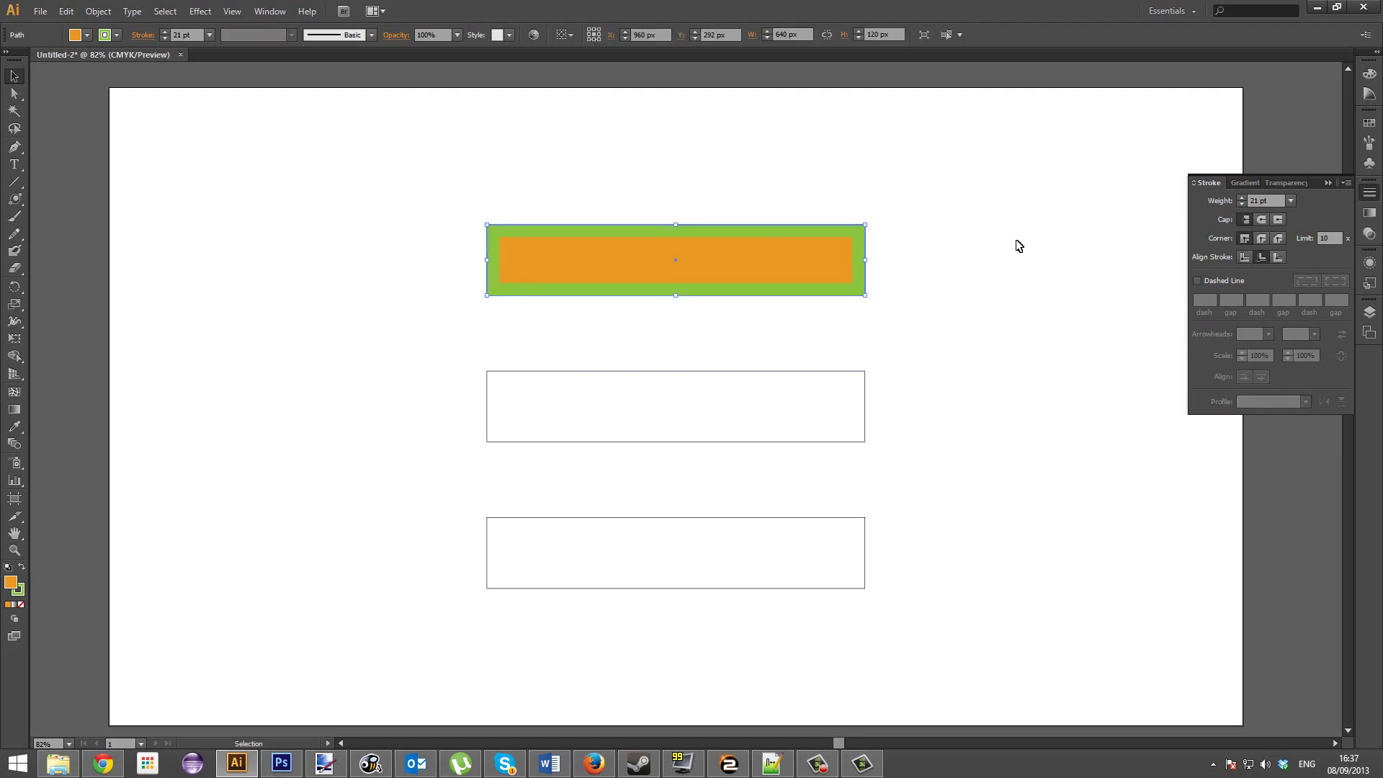
left_click(1328, 182)
Add the text 'Play' and move it onto the orange bar.
left_click(779, 159)
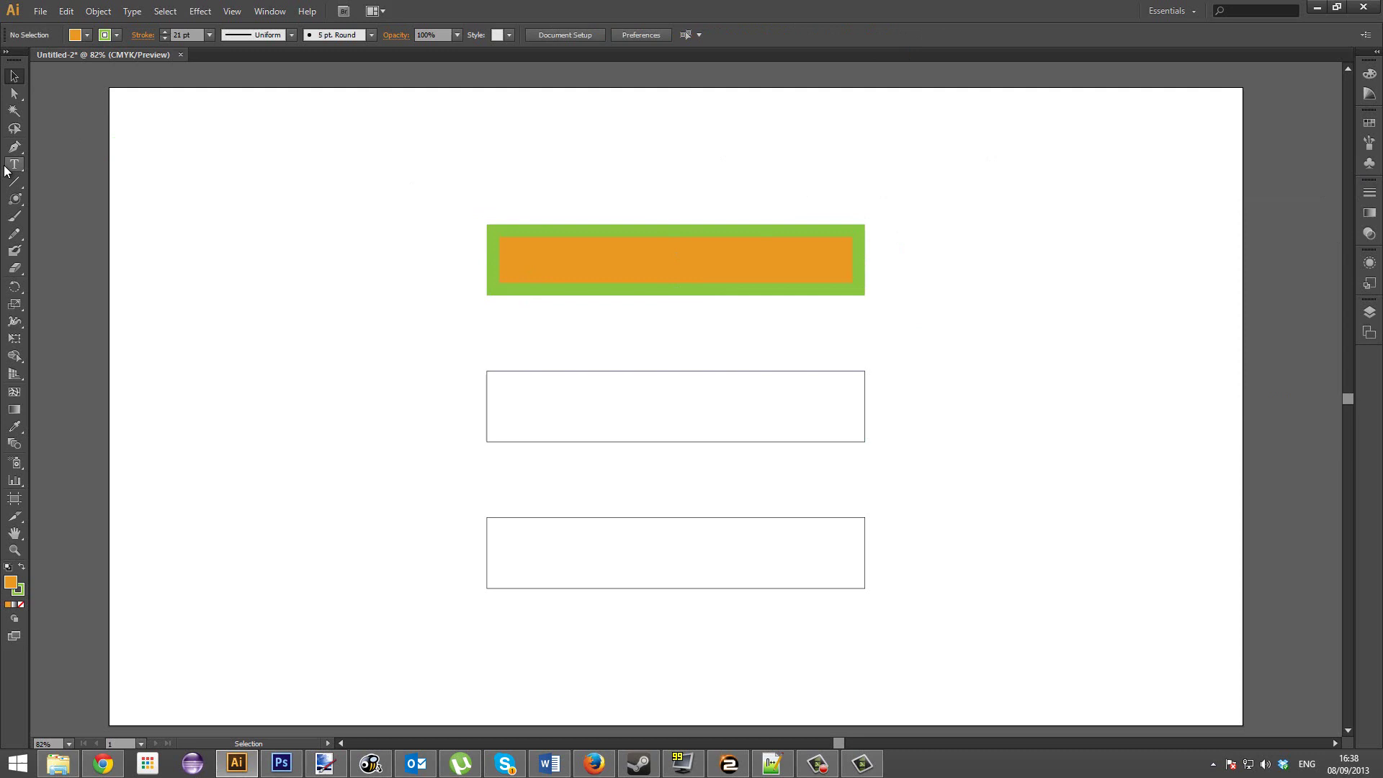
left_click(14, 165)
left_click(598, 260)
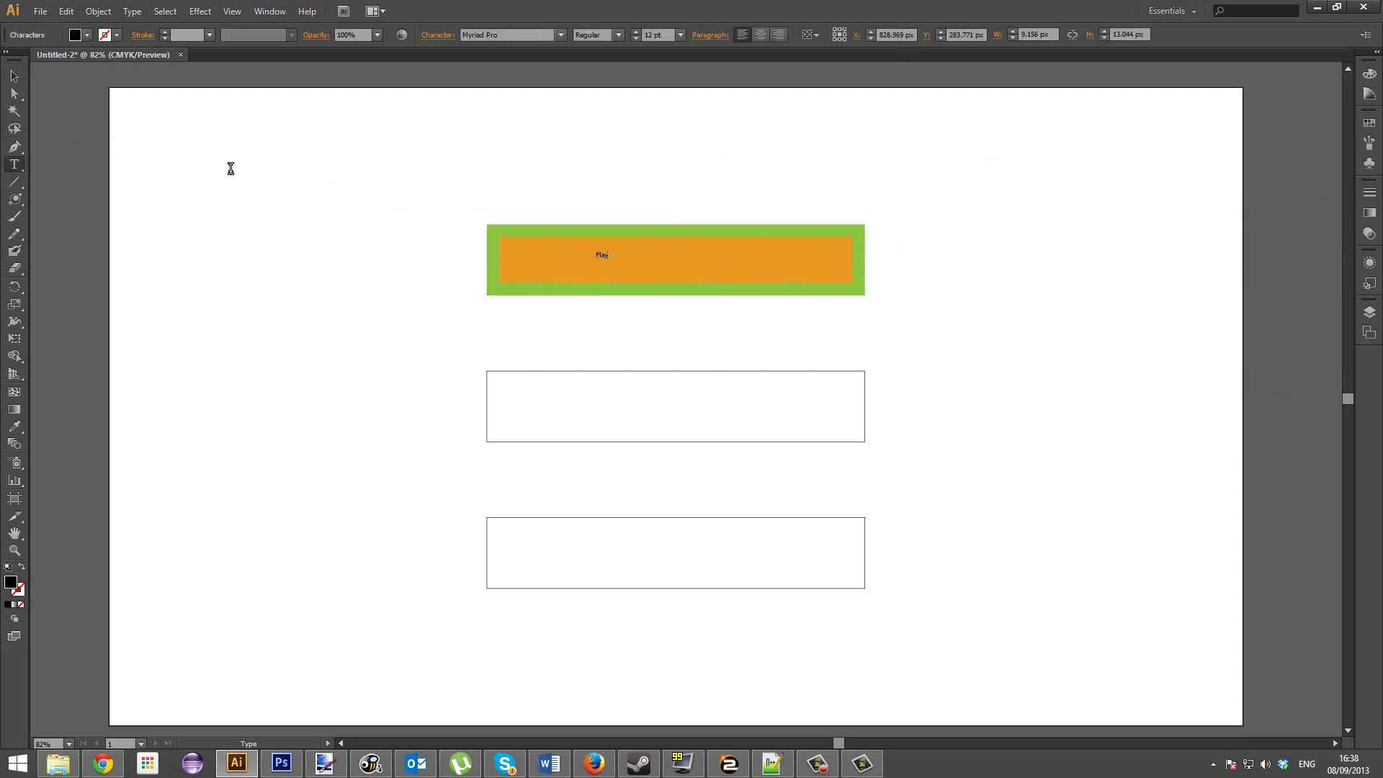
left_click(14, 76)
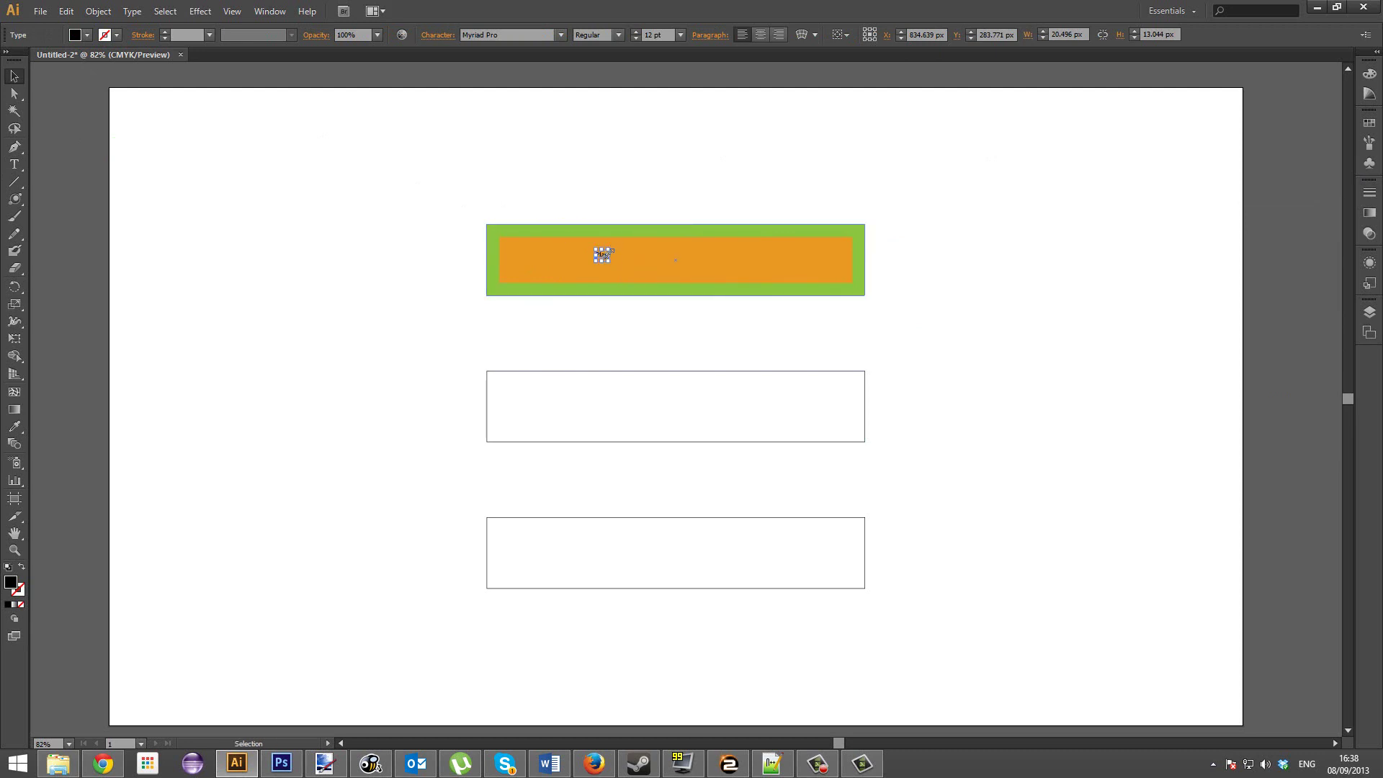
left_click_drag(612, 245, 702, 176)
left_click_drag(688, 227, 696, 271)
Set the label to Roboto at 64 pt and centre it on the bar.
left_click(494, 31)
type("Roboto")
key("Return")
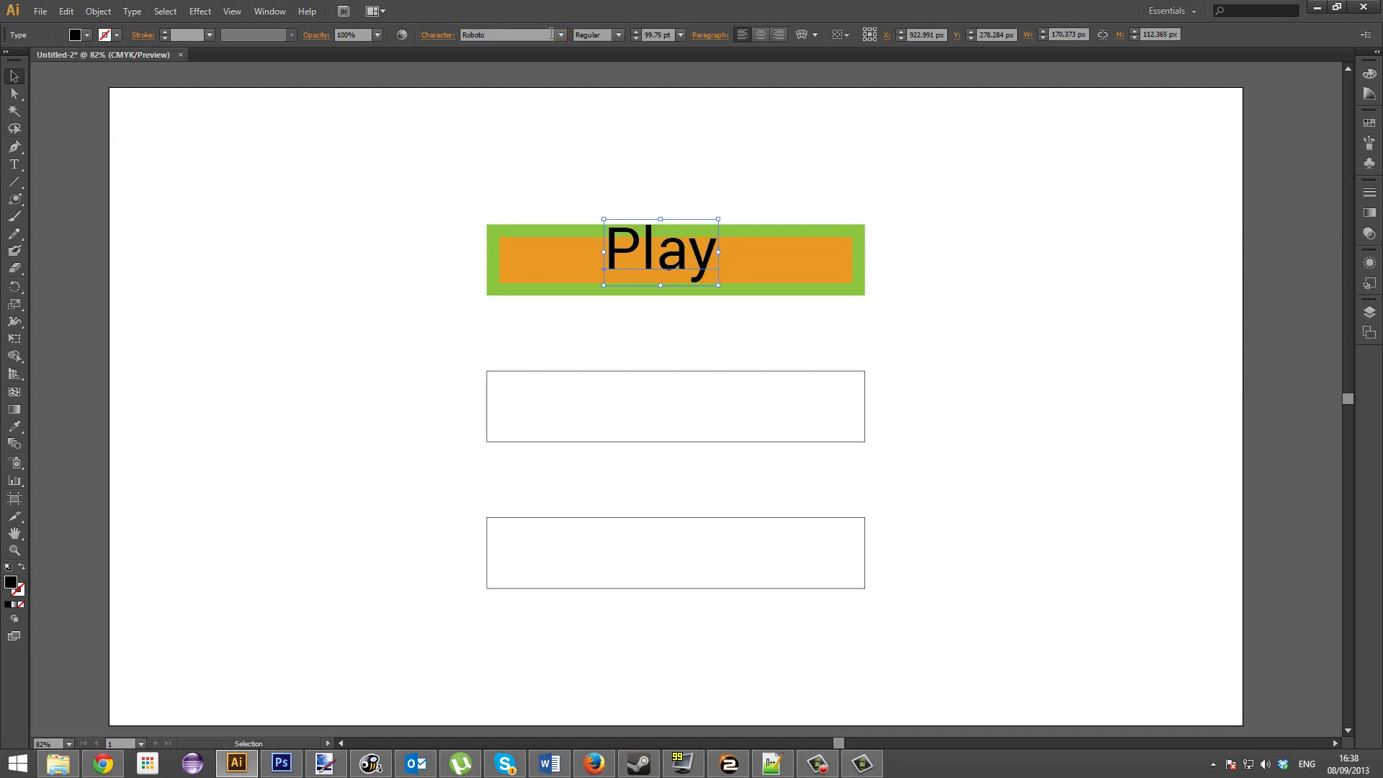
left_click(646, 35)
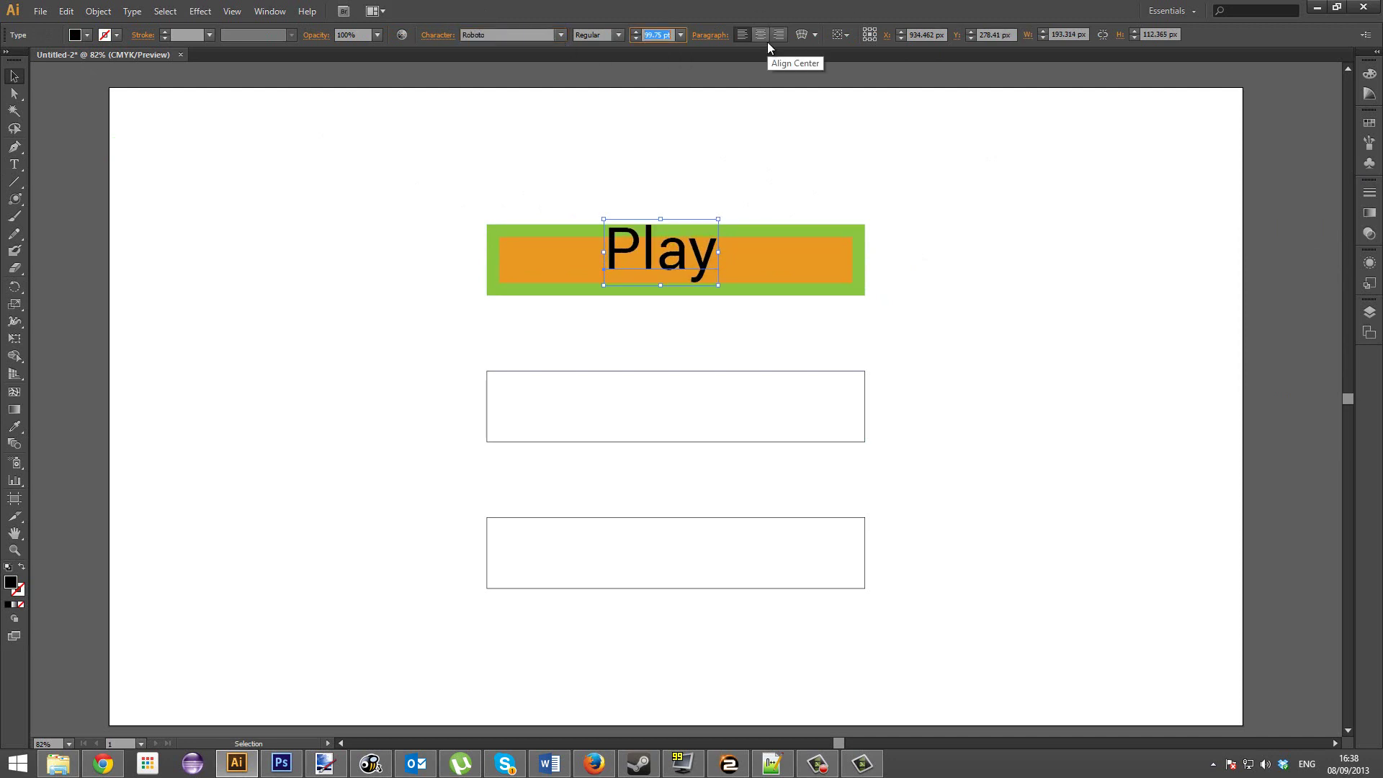
type("64")
key("Return")
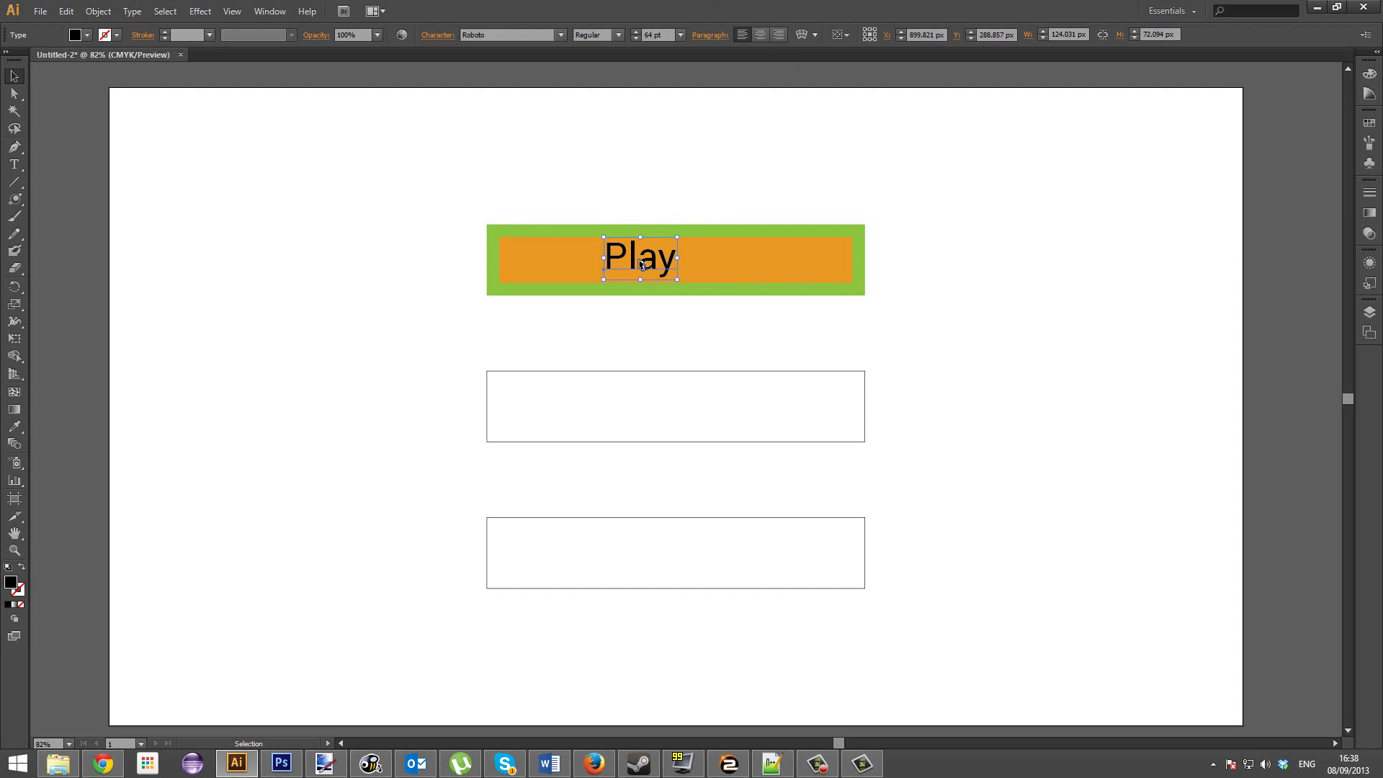
left_click_drag(643, 263, 661, 263)
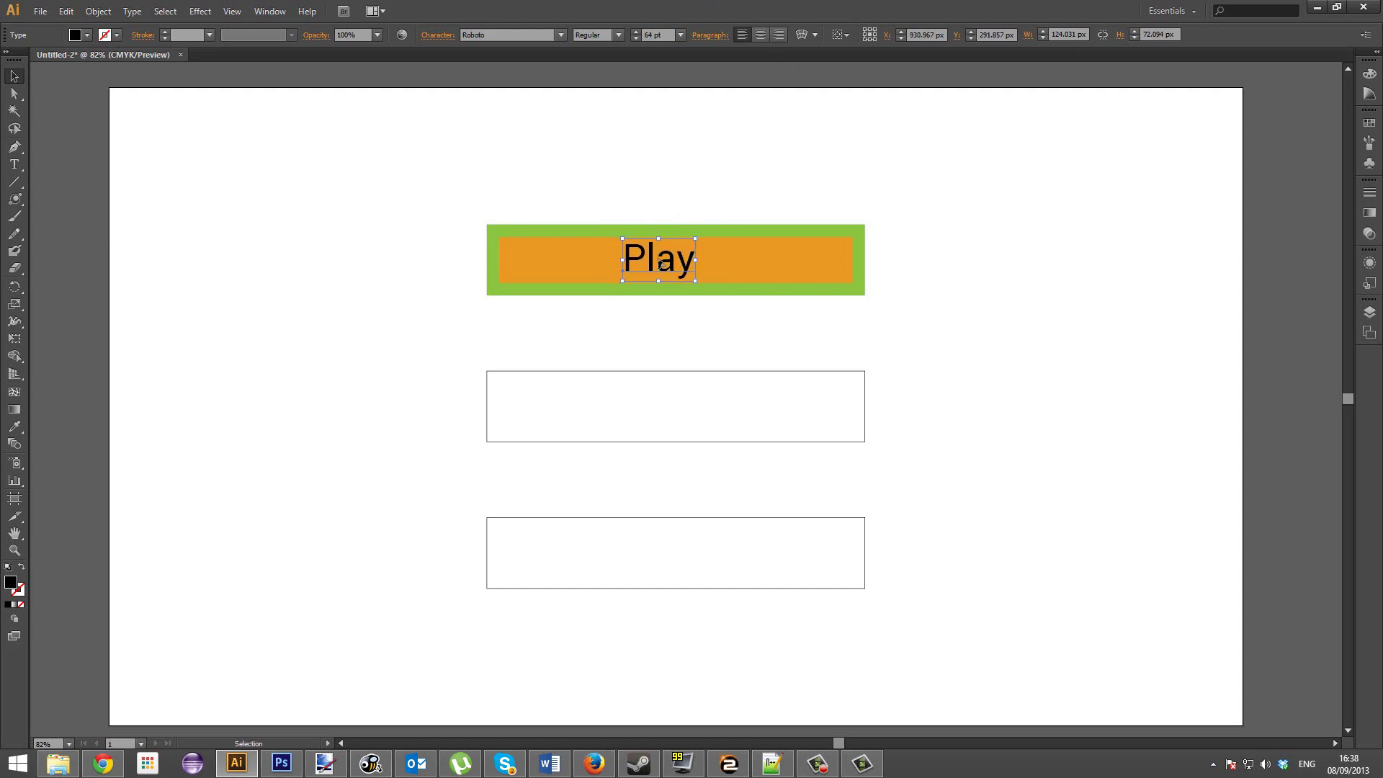
Make the Play text white by sampling the artboard with the Eyedropper.
key("i")
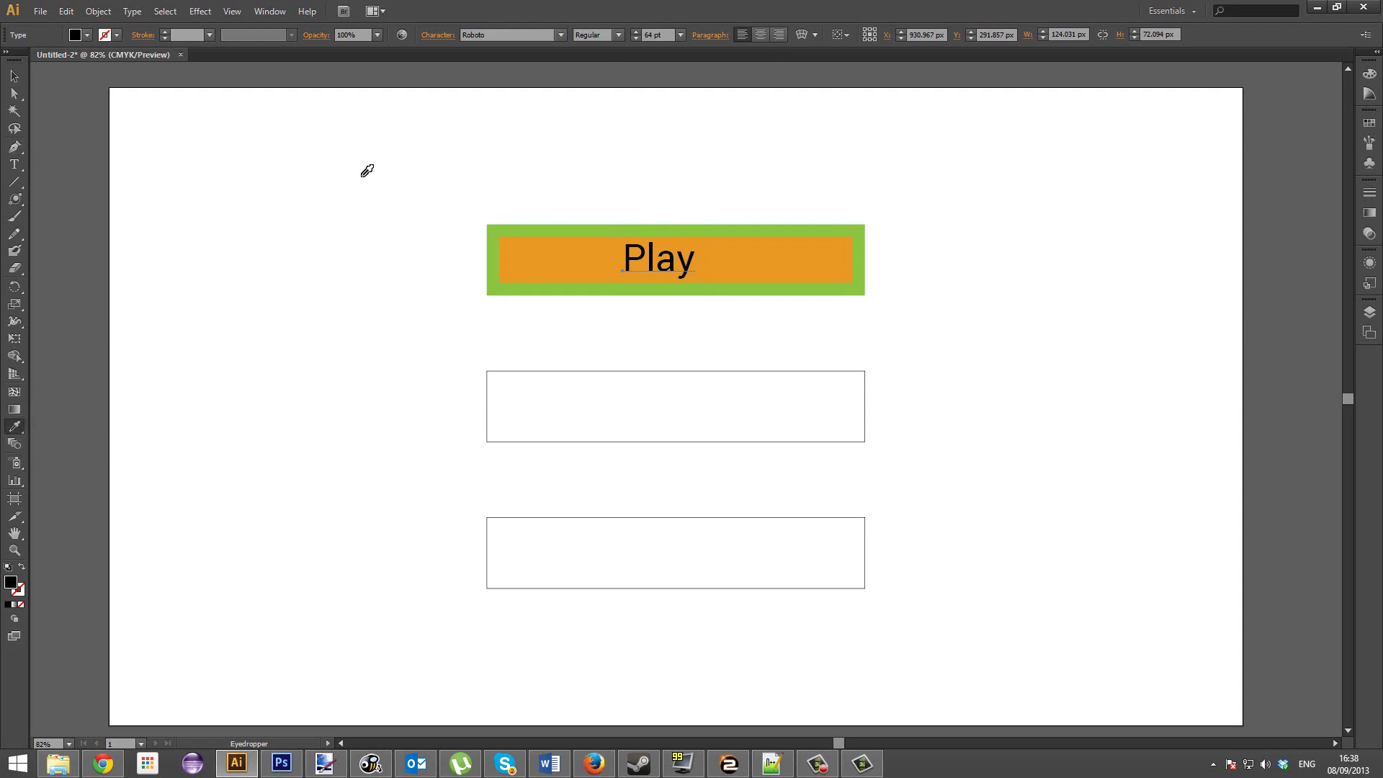
left_click(1008, 169)
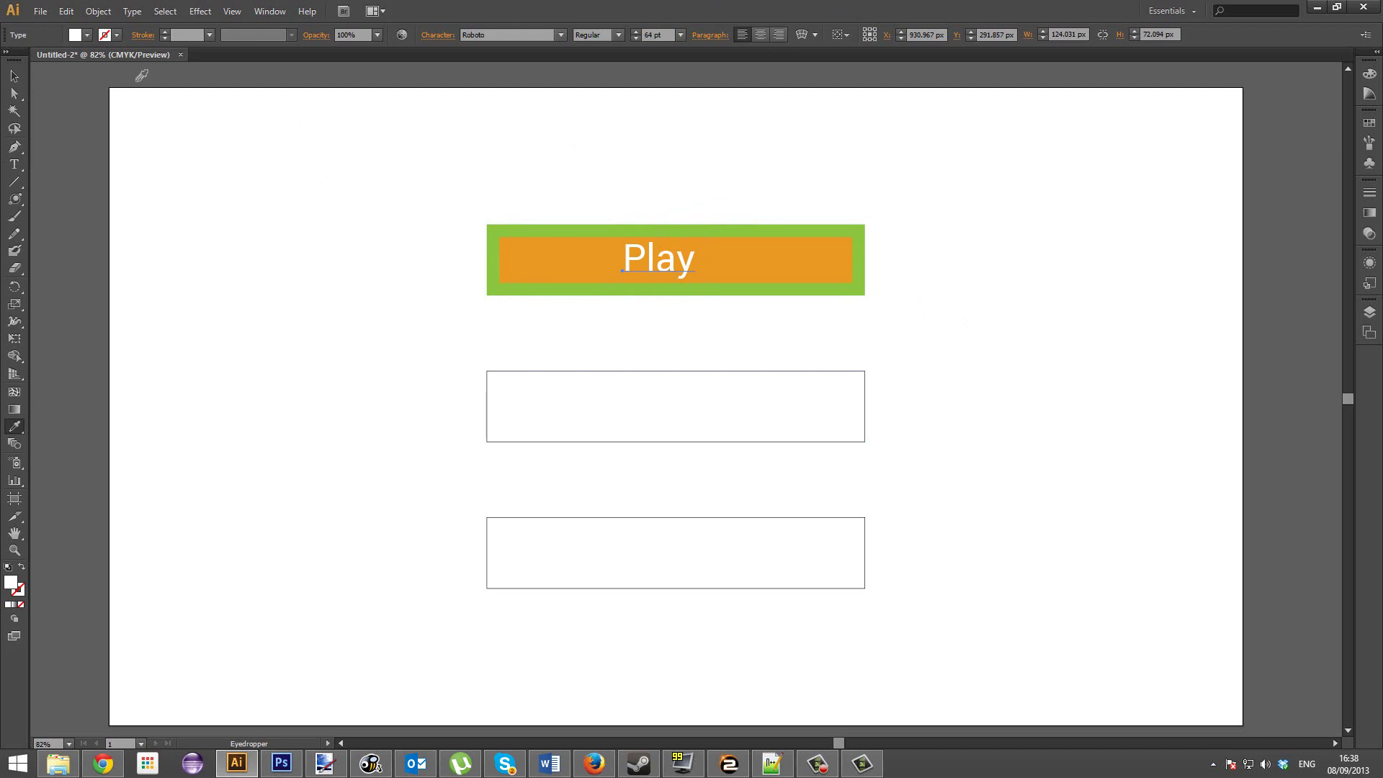
left_click(14, 76)
left_click(404, 185)
left_click(628, 255)
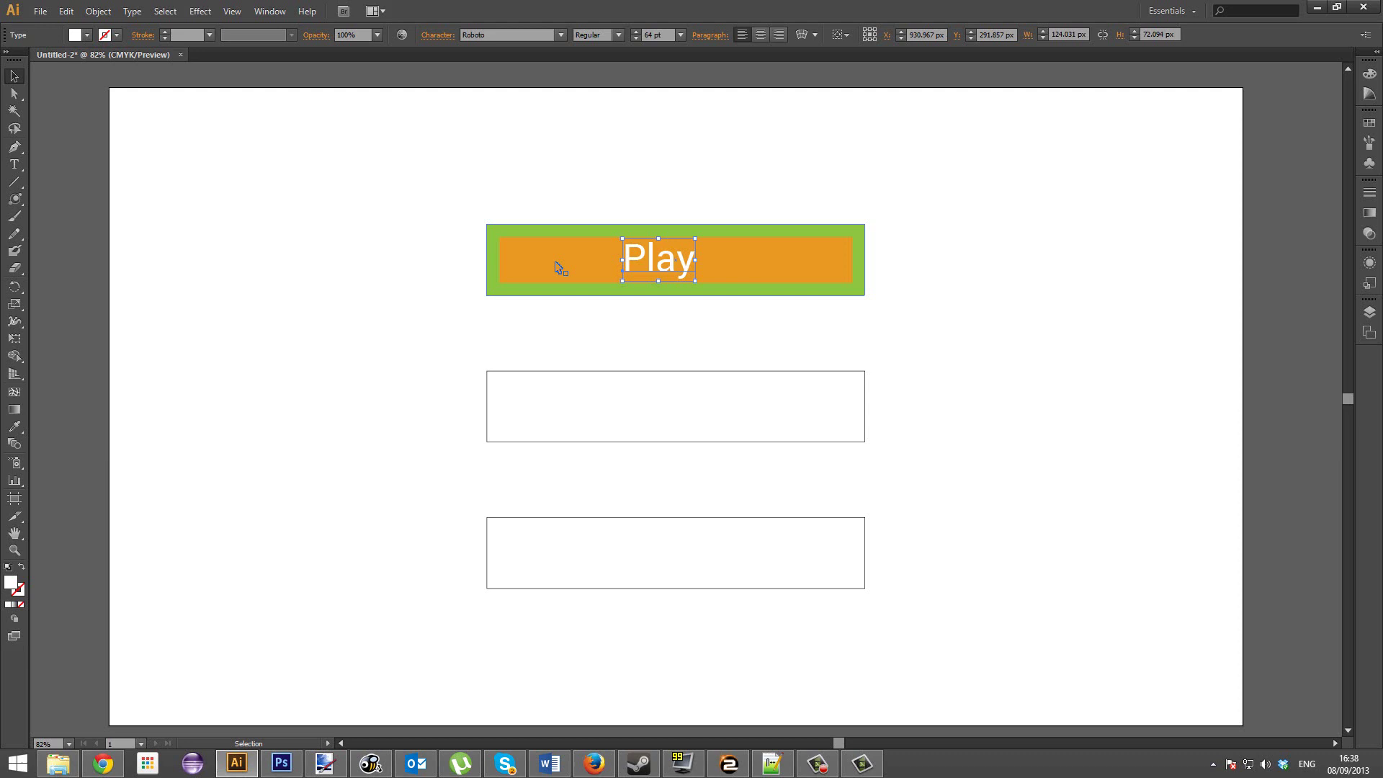
Create a new Illustrator document with width 400 and height 100.
left_click(41, 12)
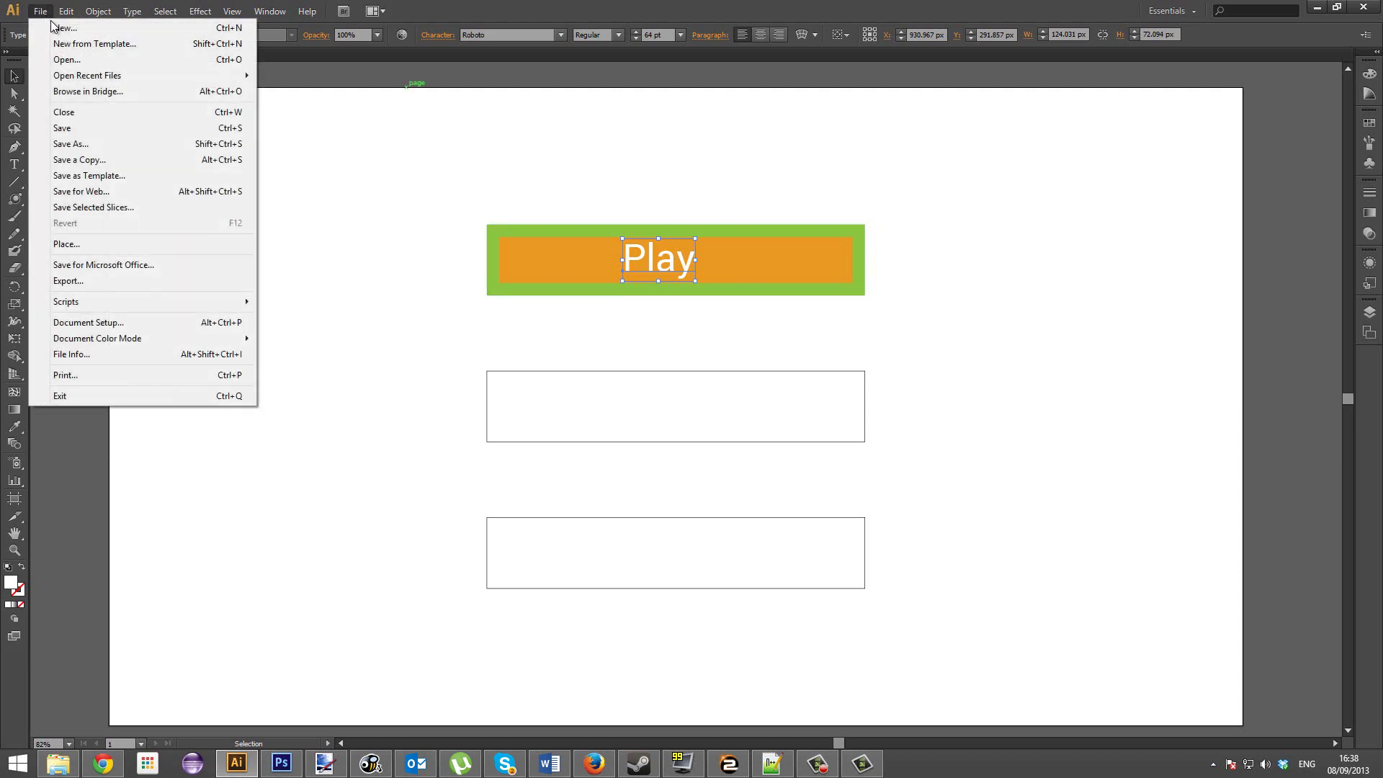
left_click(65, 28)
left_click(461, 332)
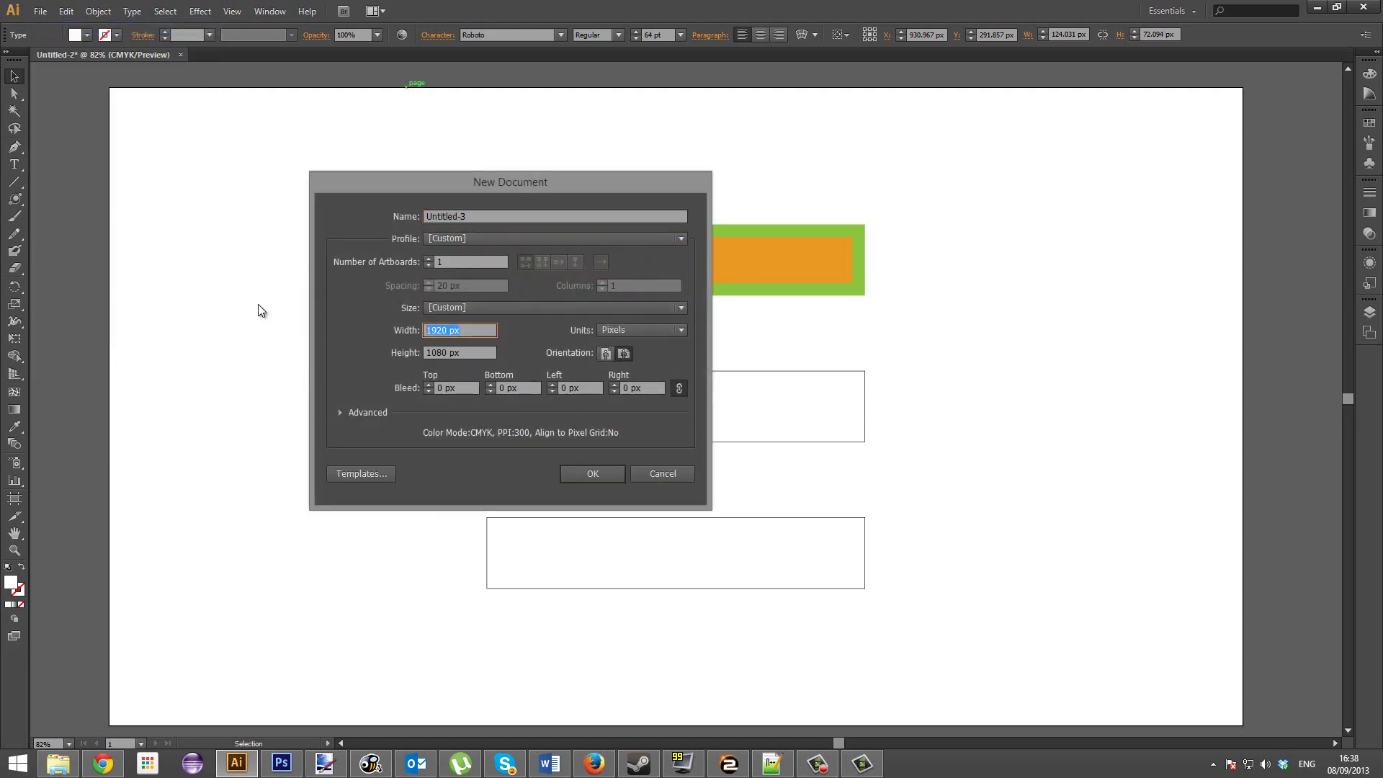
type("400")
key("Tab")
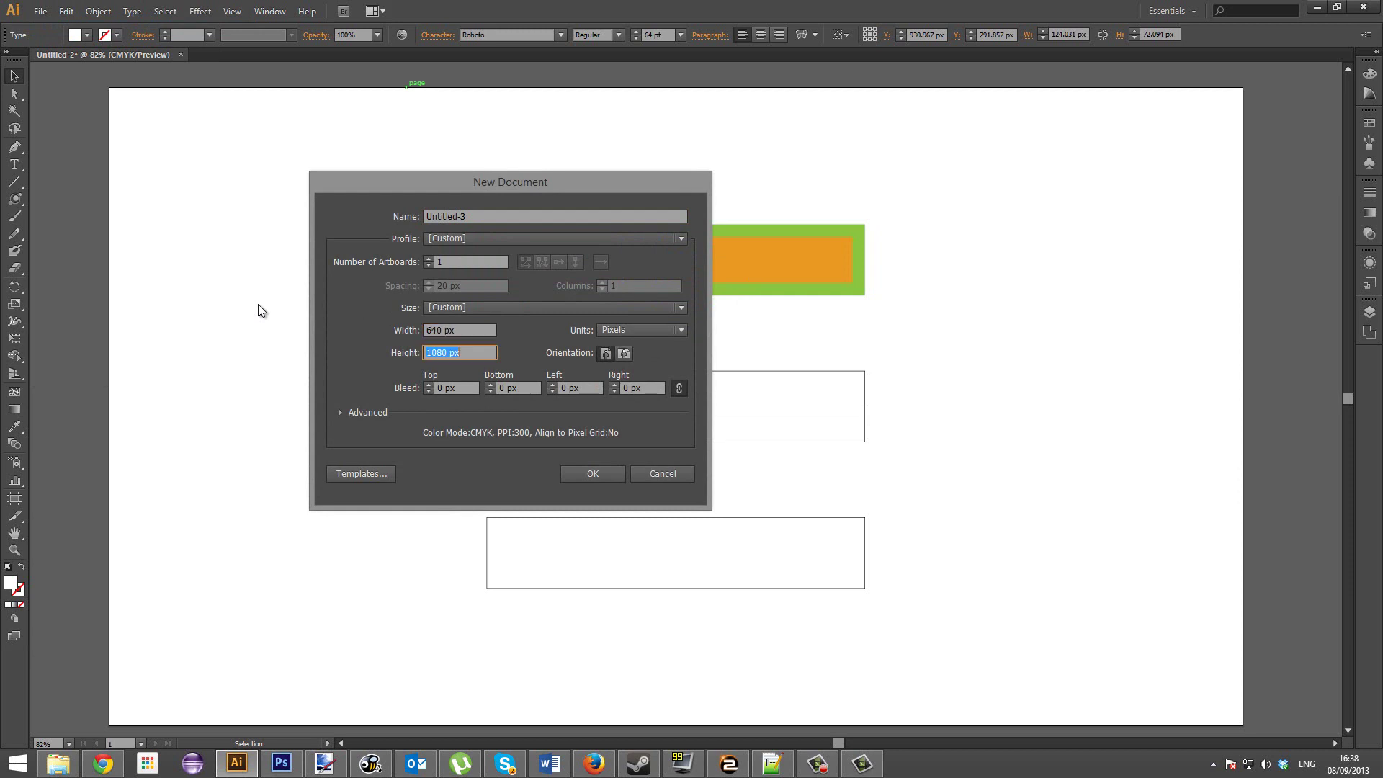
type("100")
key("Return")
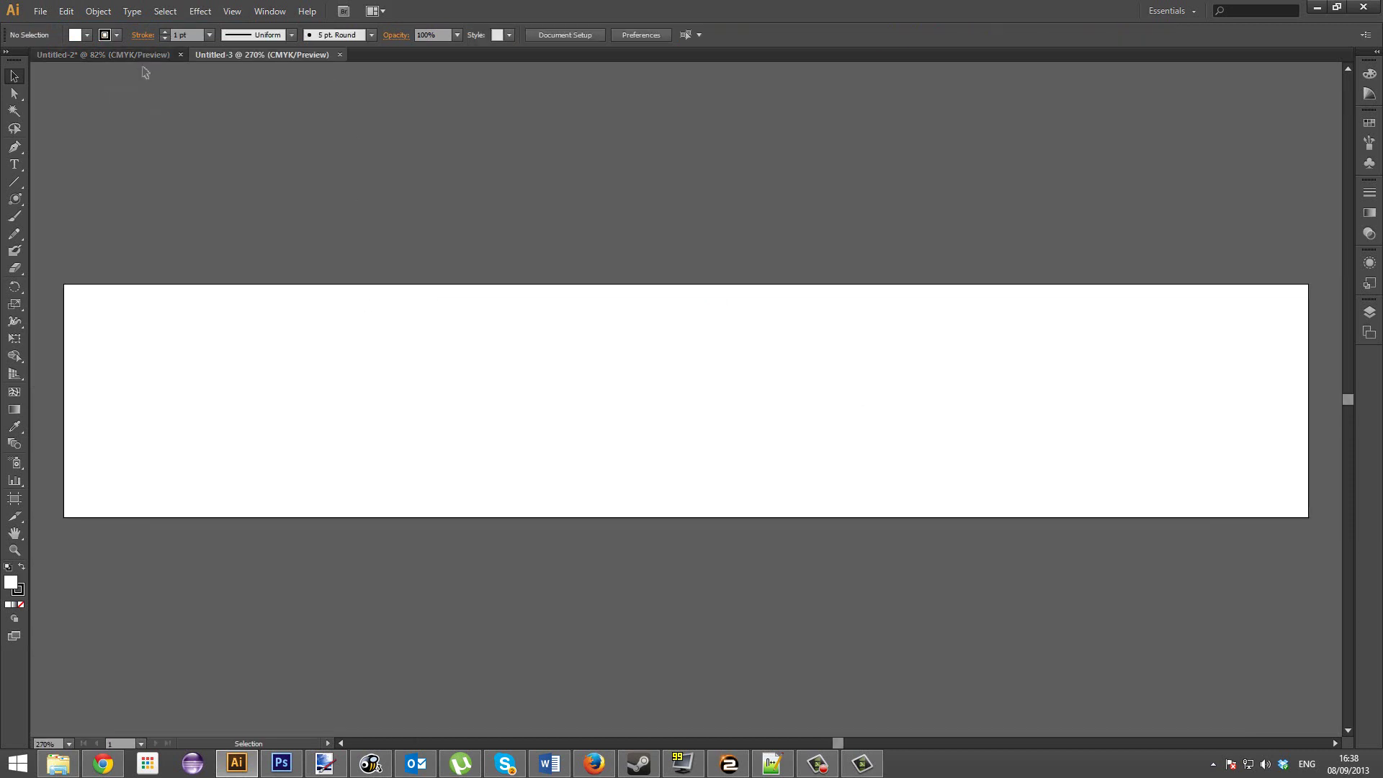
Copy the whole Play button from Untitled-2 and paste it into the new Untitled-3 document.
left_click(139, 57)
left_click_drag(1009, 352, 404, 141)
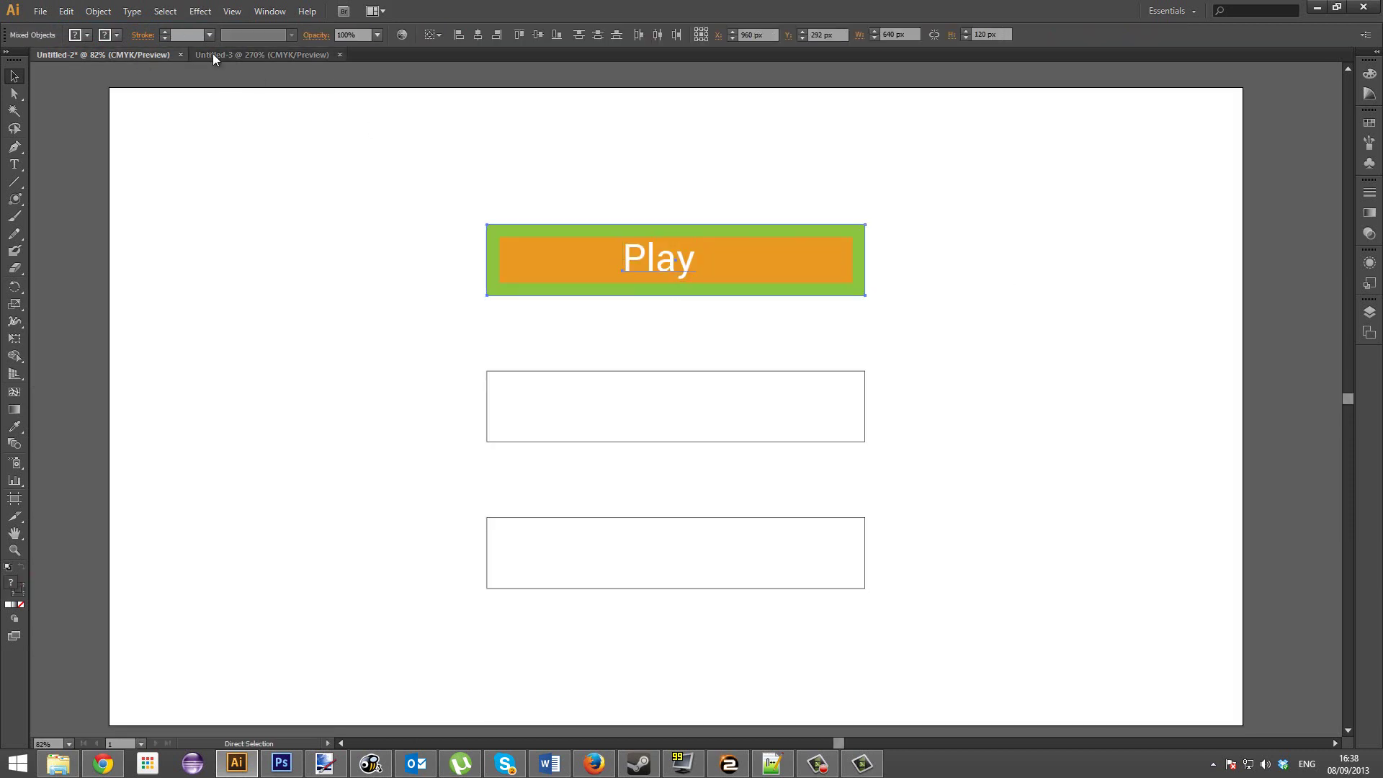
key("ctrl+c")
left_click(229, 54)
key("ctrl+v")
left_click(504, 191)
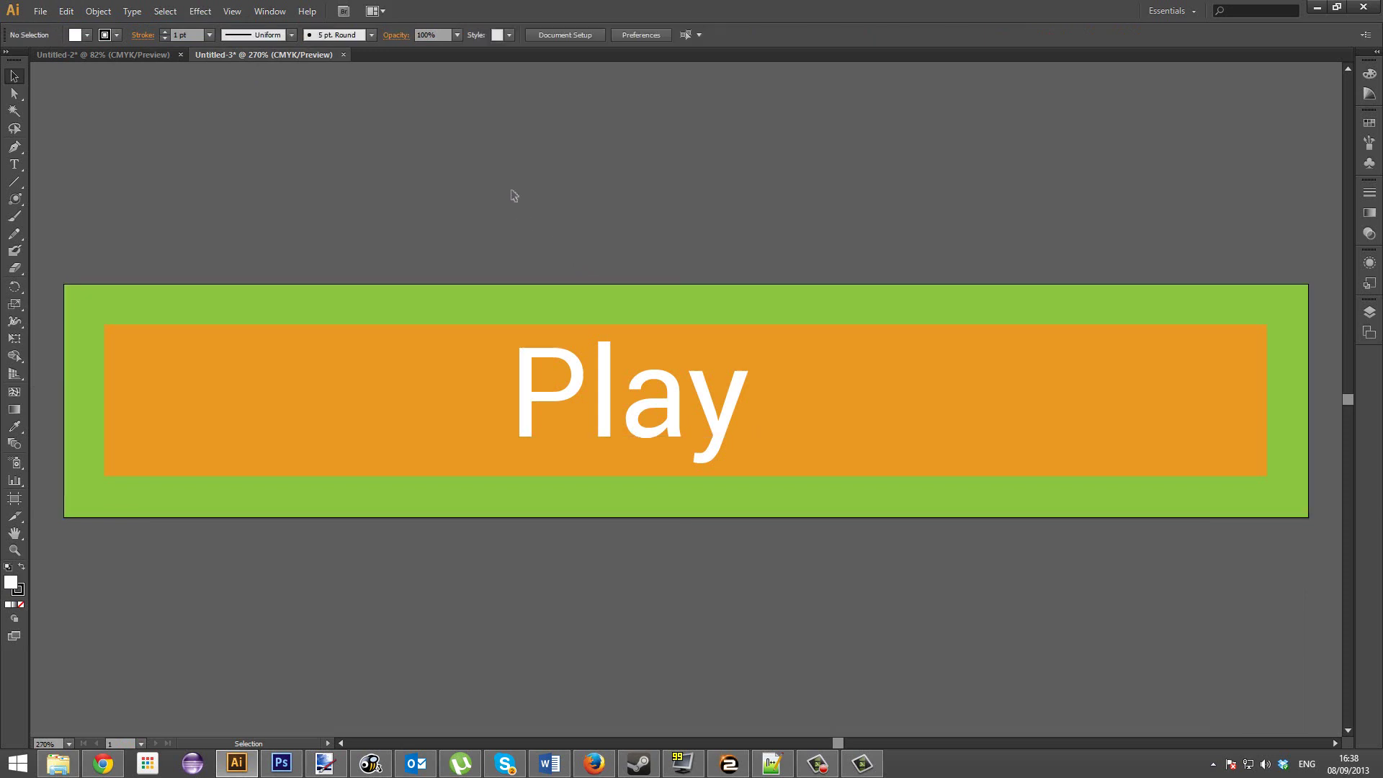
Select the Play text and button rectangle, using a calculator to work out the centre.
left_click(685, 374)
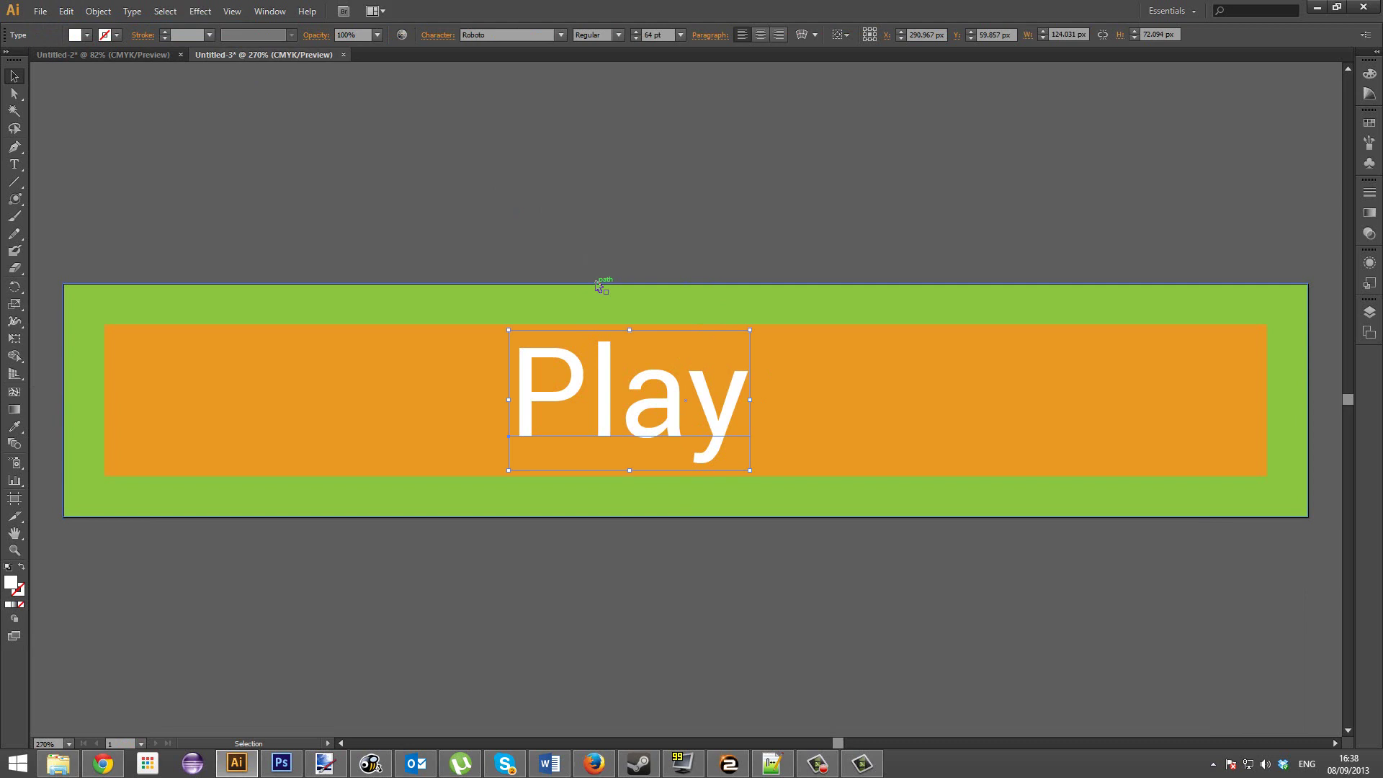
key("XF86Calculator")
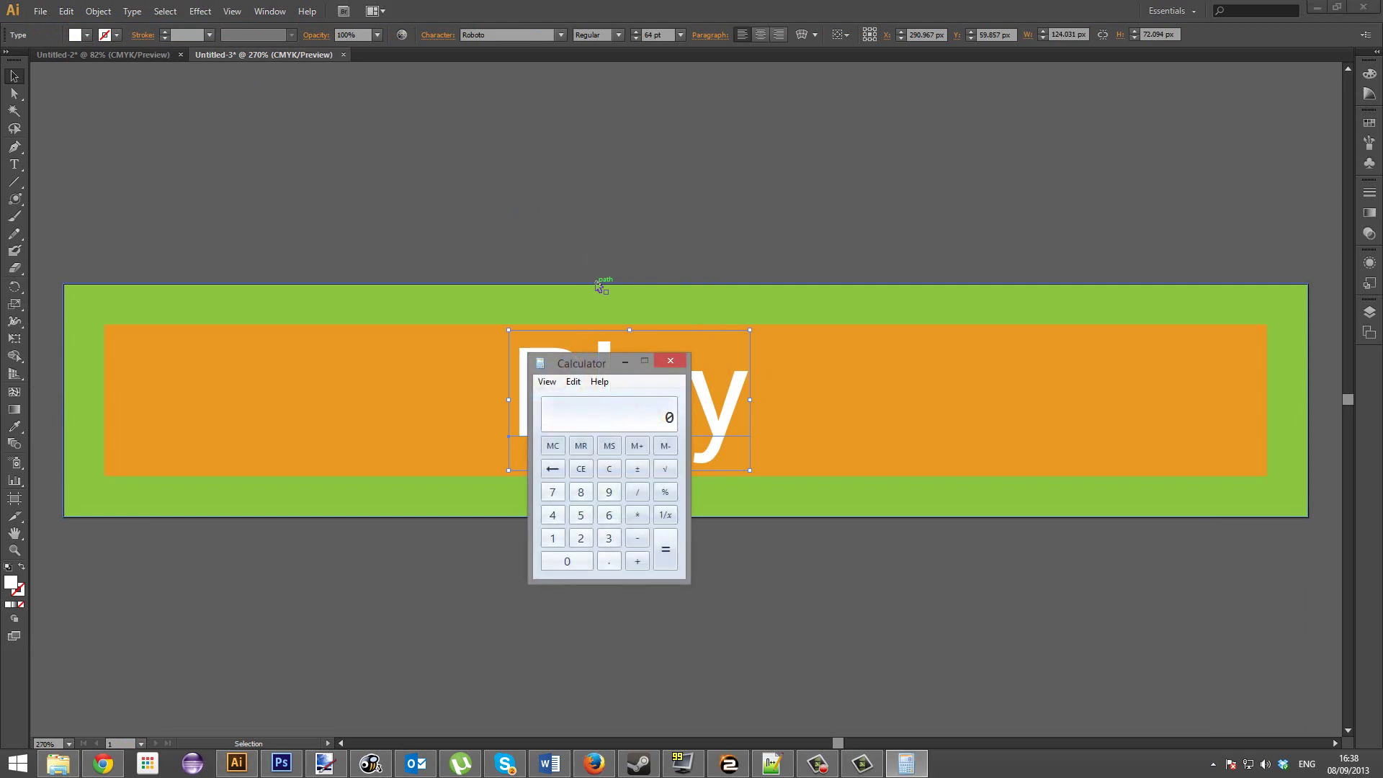
left_click(939, 142)
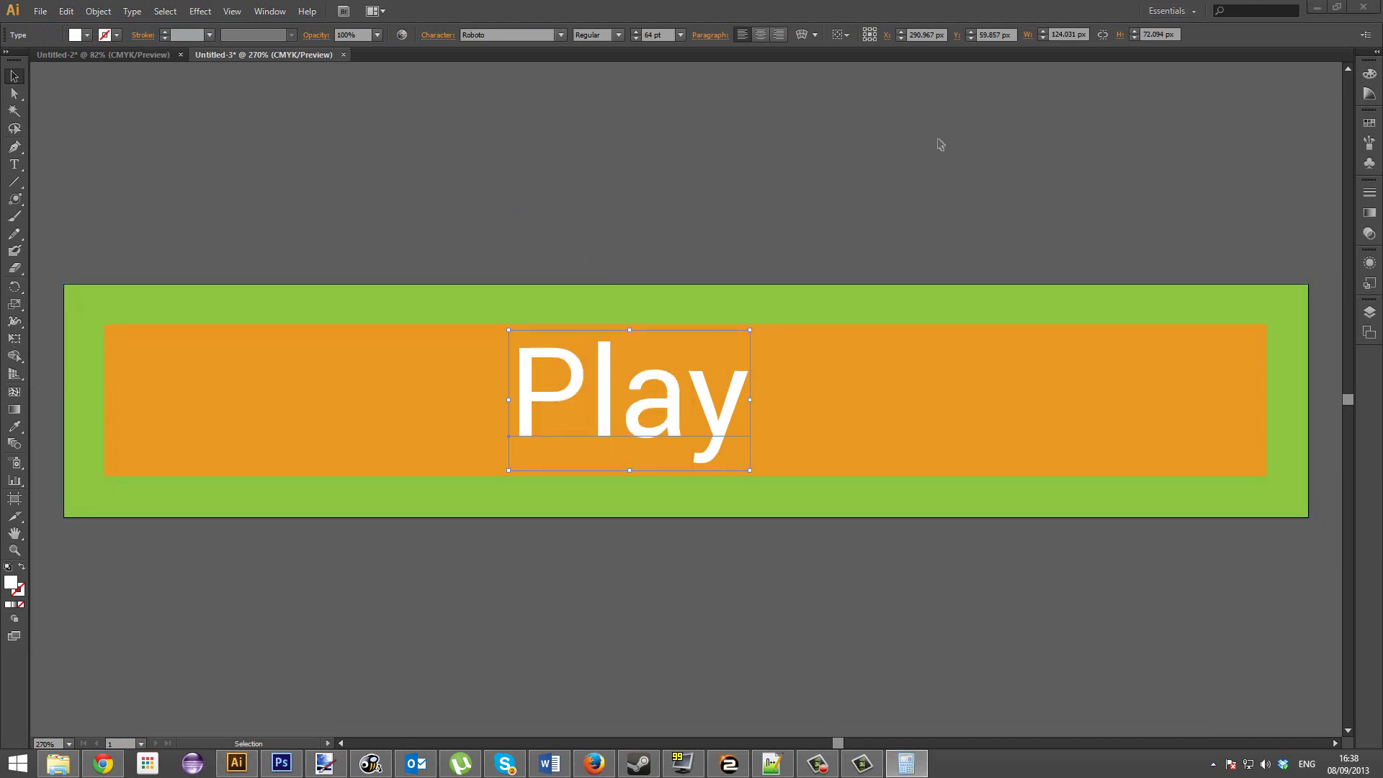
left_click(917, 383)
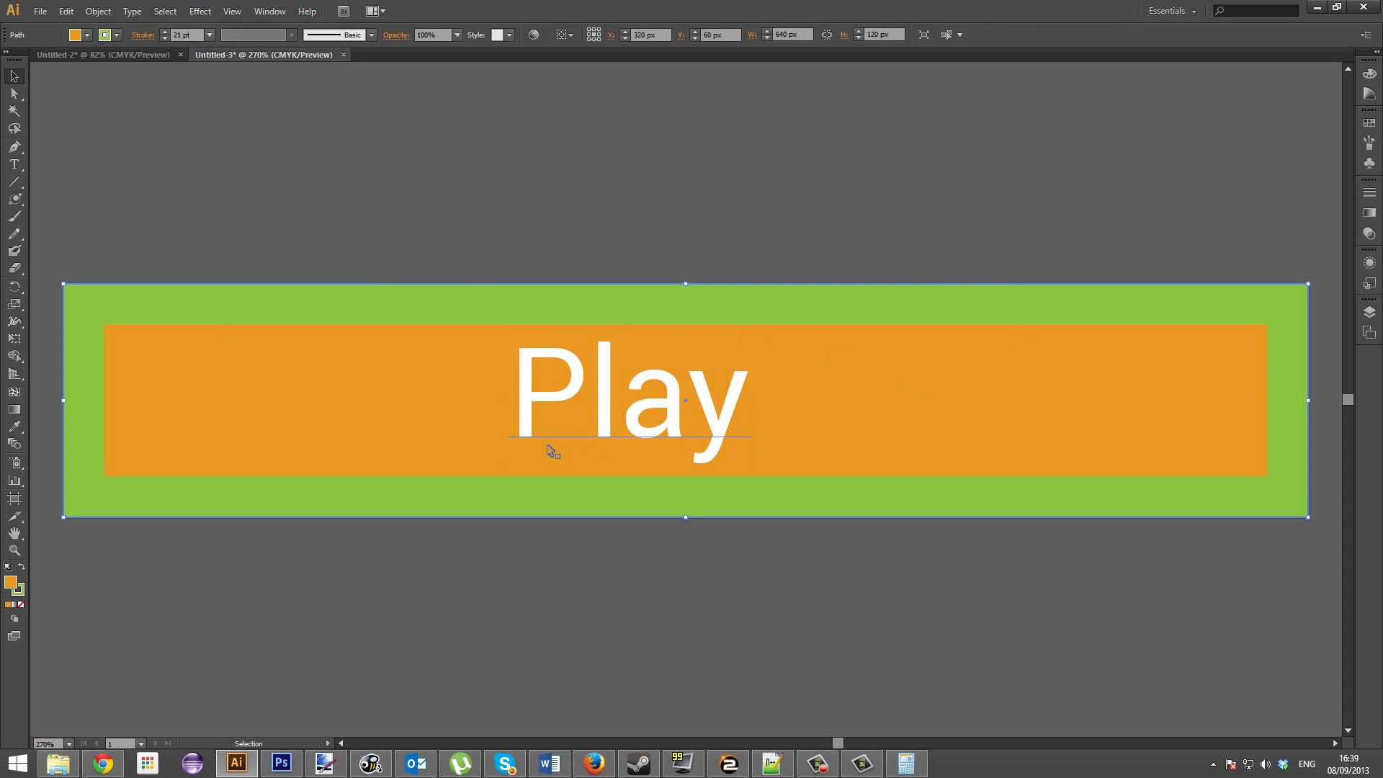
Set the Play text's X position to 320 px to centre it on the button.
left_click(576, 404)
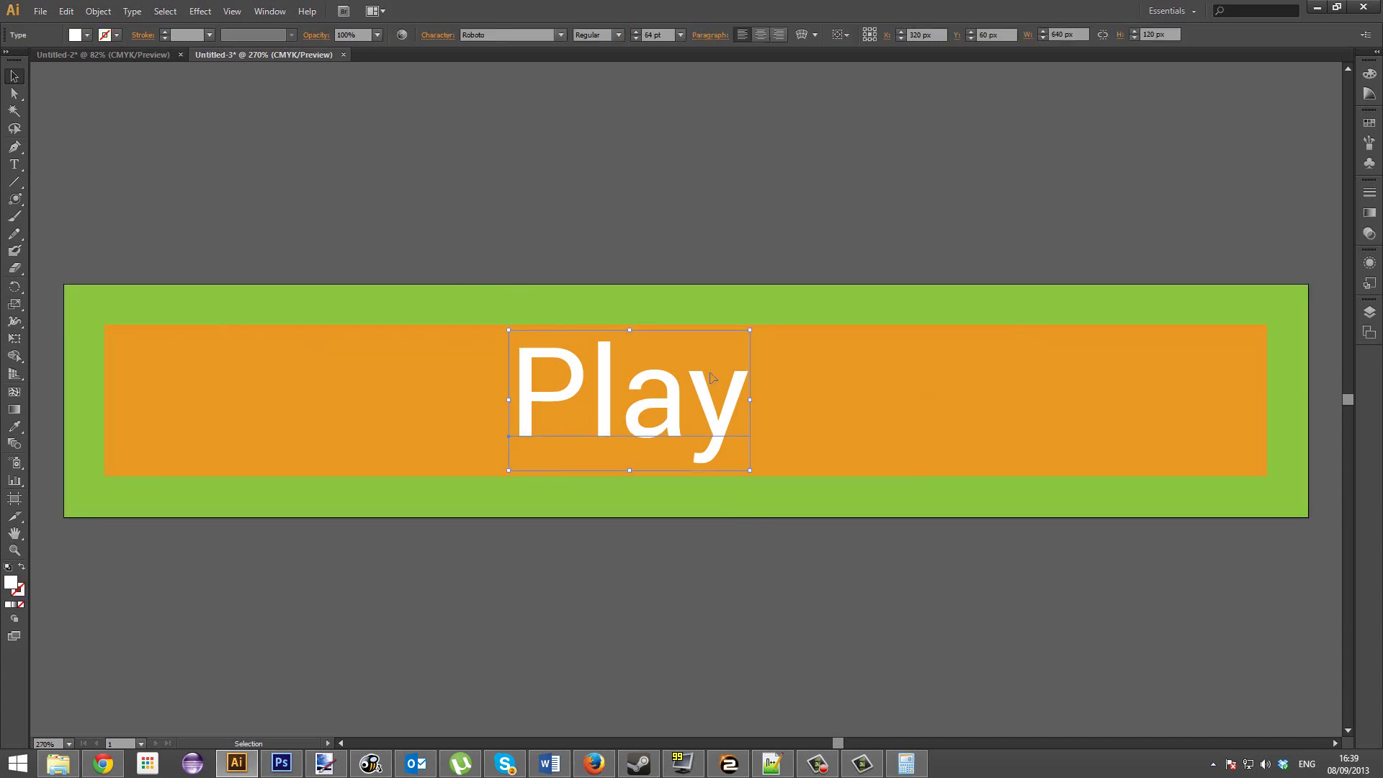
left_click(912, 34)
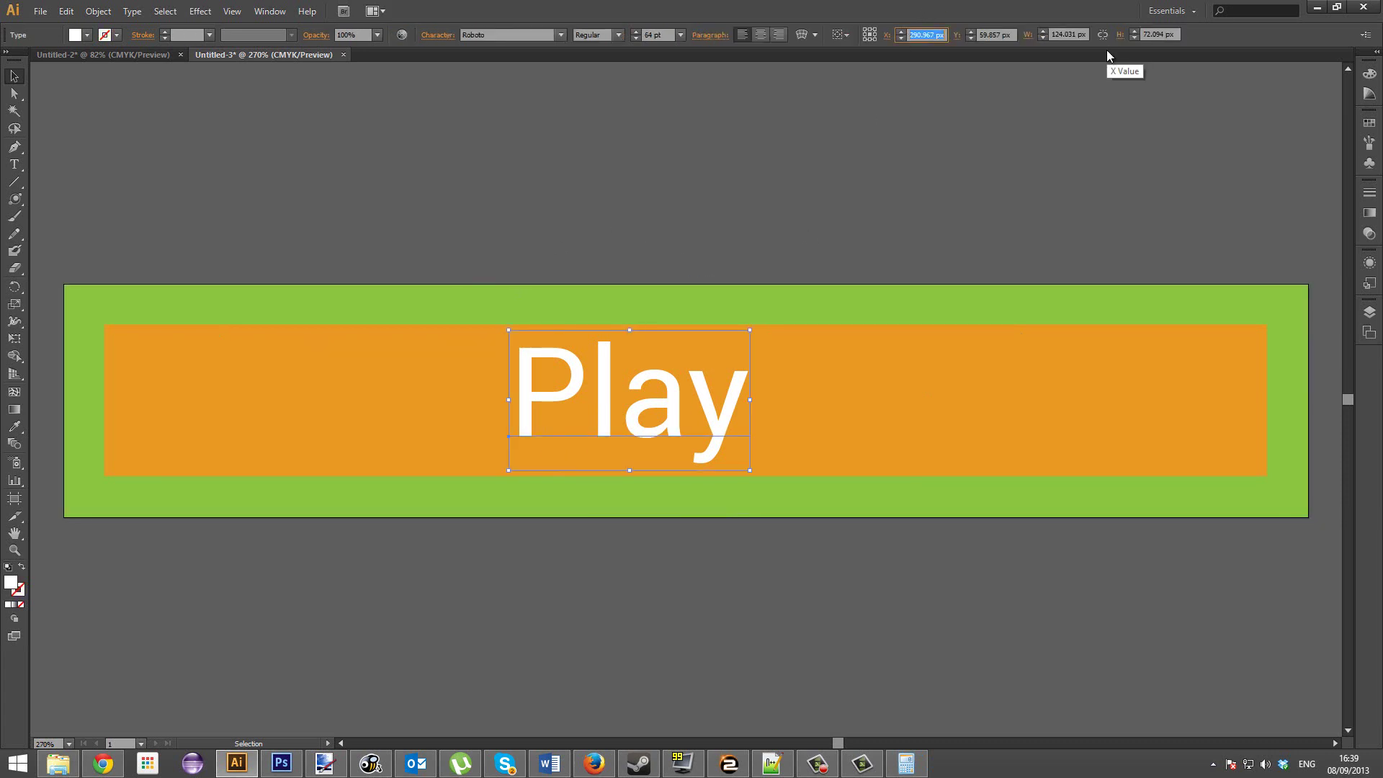
type("320")
key("Return")
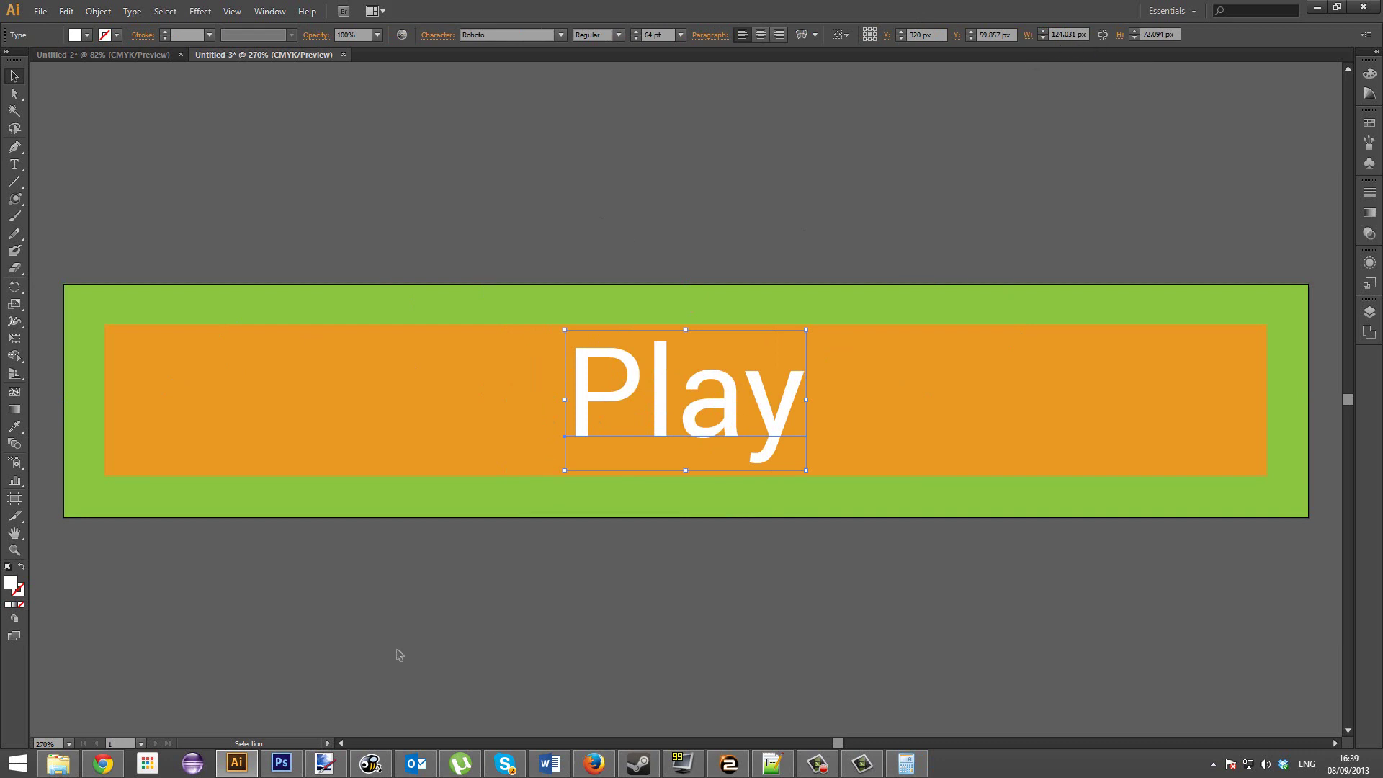
left_click(906, 764)
left_click(906, 764)
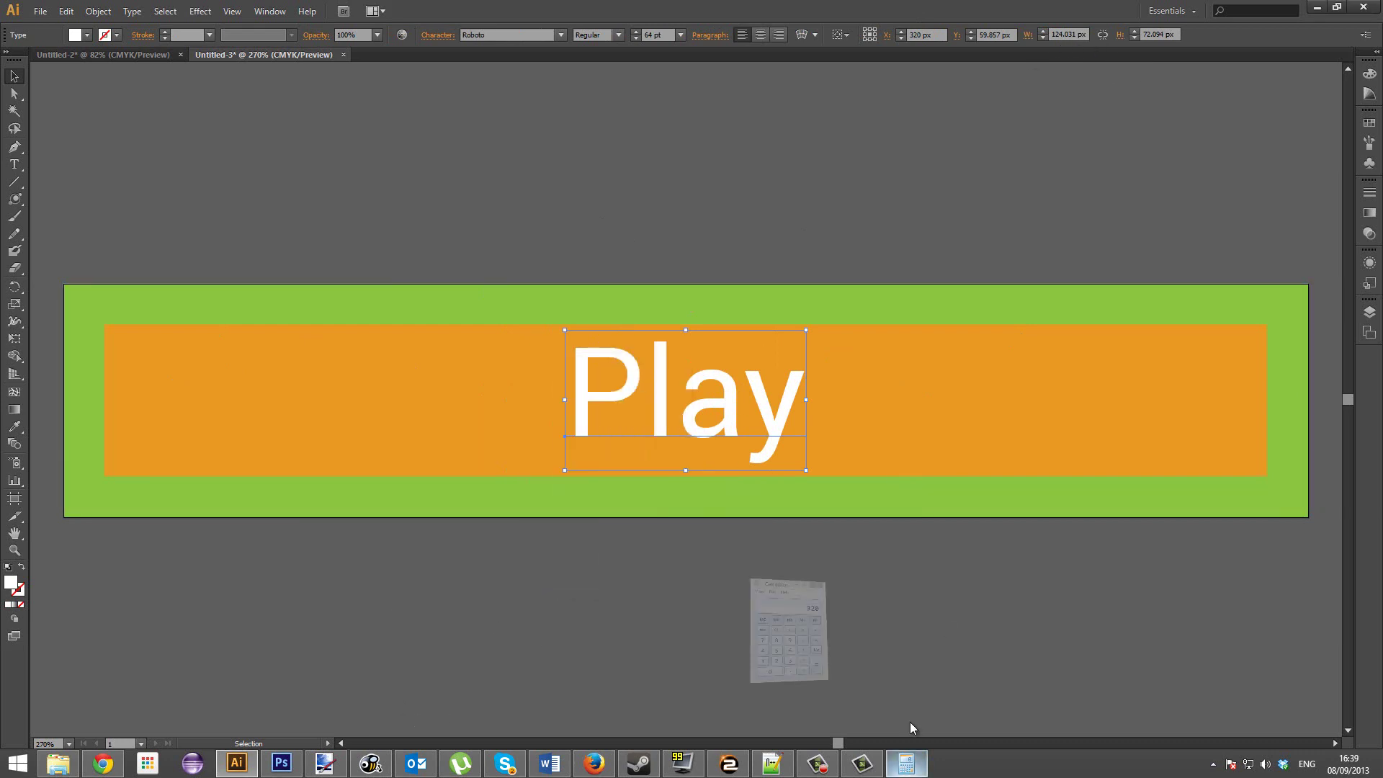
left_click(981, 35)
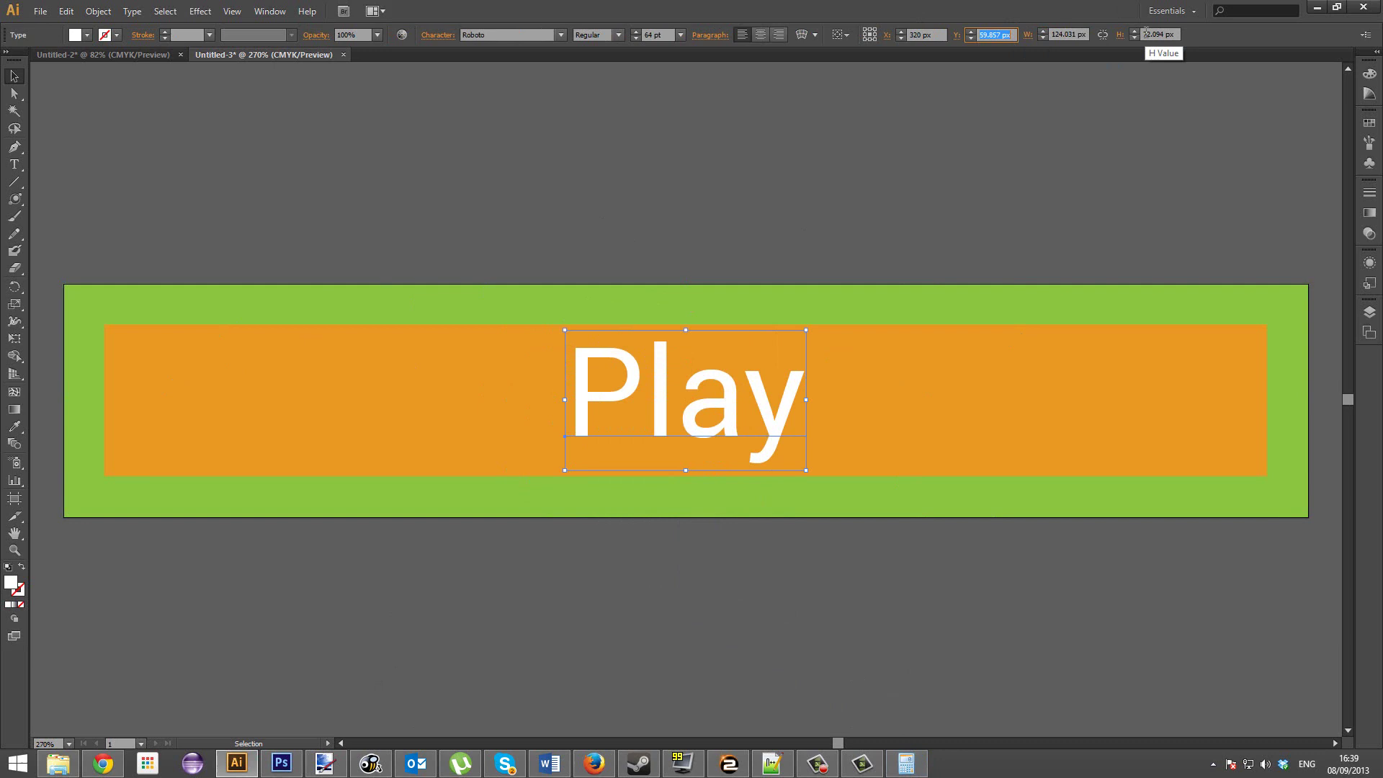
left_click(985, 161)
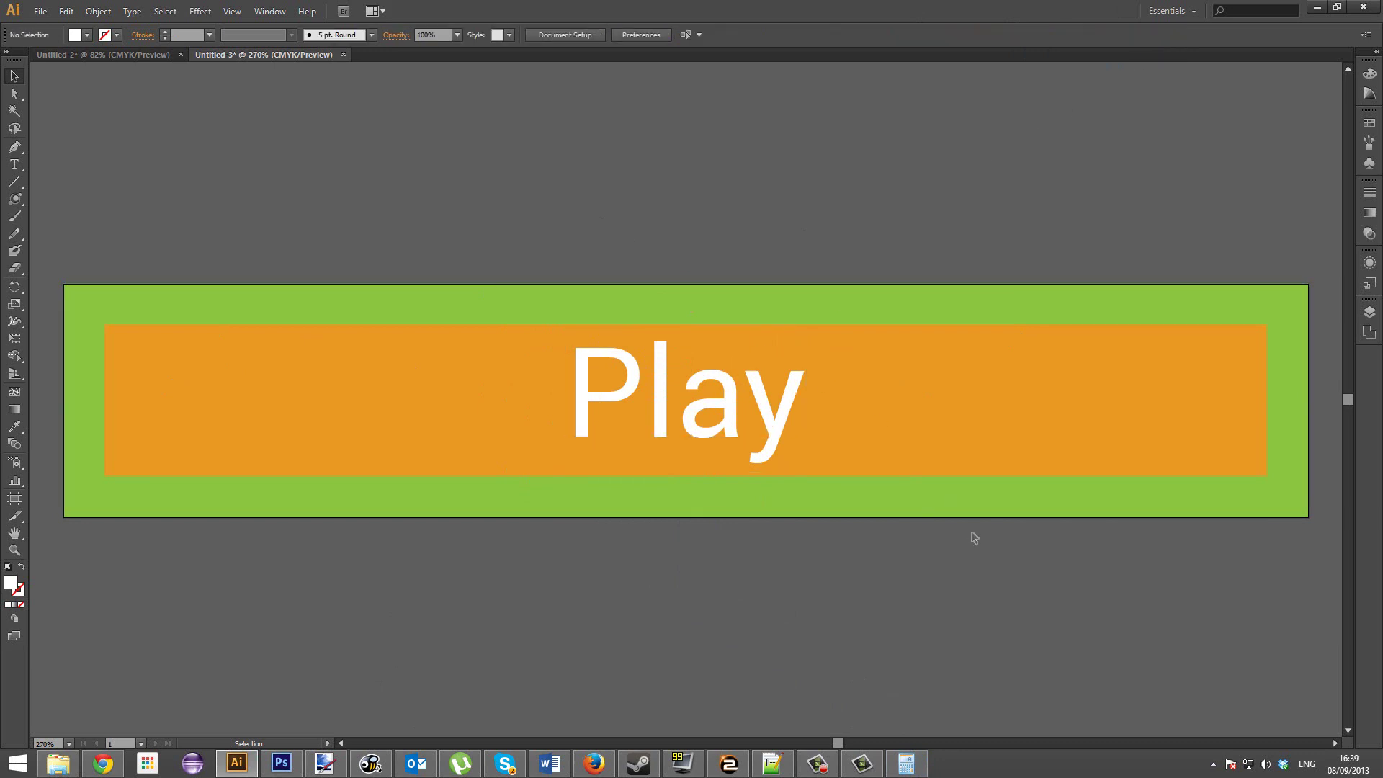
Select all of the button artwork in Untitled-3 and remove it from the artboard.
key("a")
key("ctrl+a")
key("Delete")
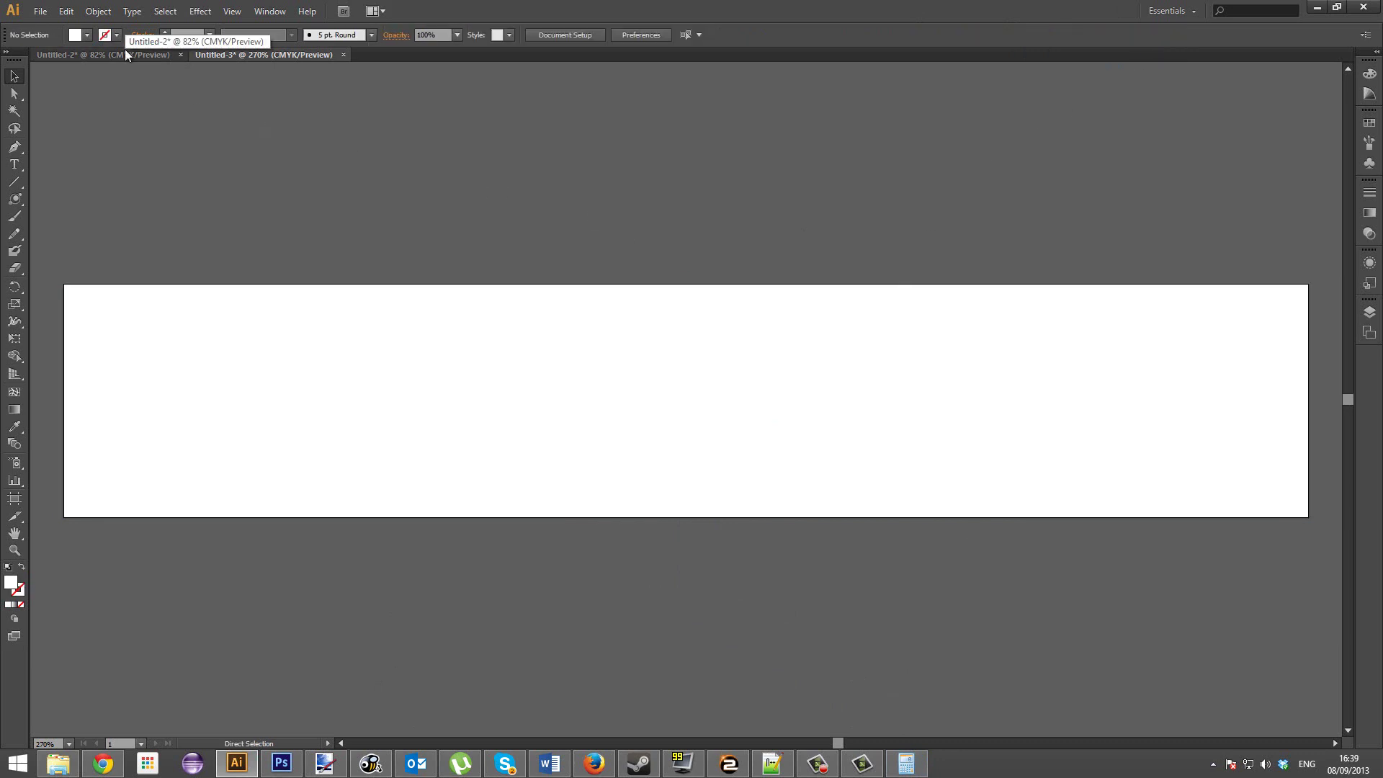
Paste the updated Play button into Untitled-2 and delete the old upper button.
left_click(124, 51)
key("ctrl+v")
left_click_drag(778, 408, 818, 315)
left_click_drag(404, 177, 690, 249)
left_click(648, 321)
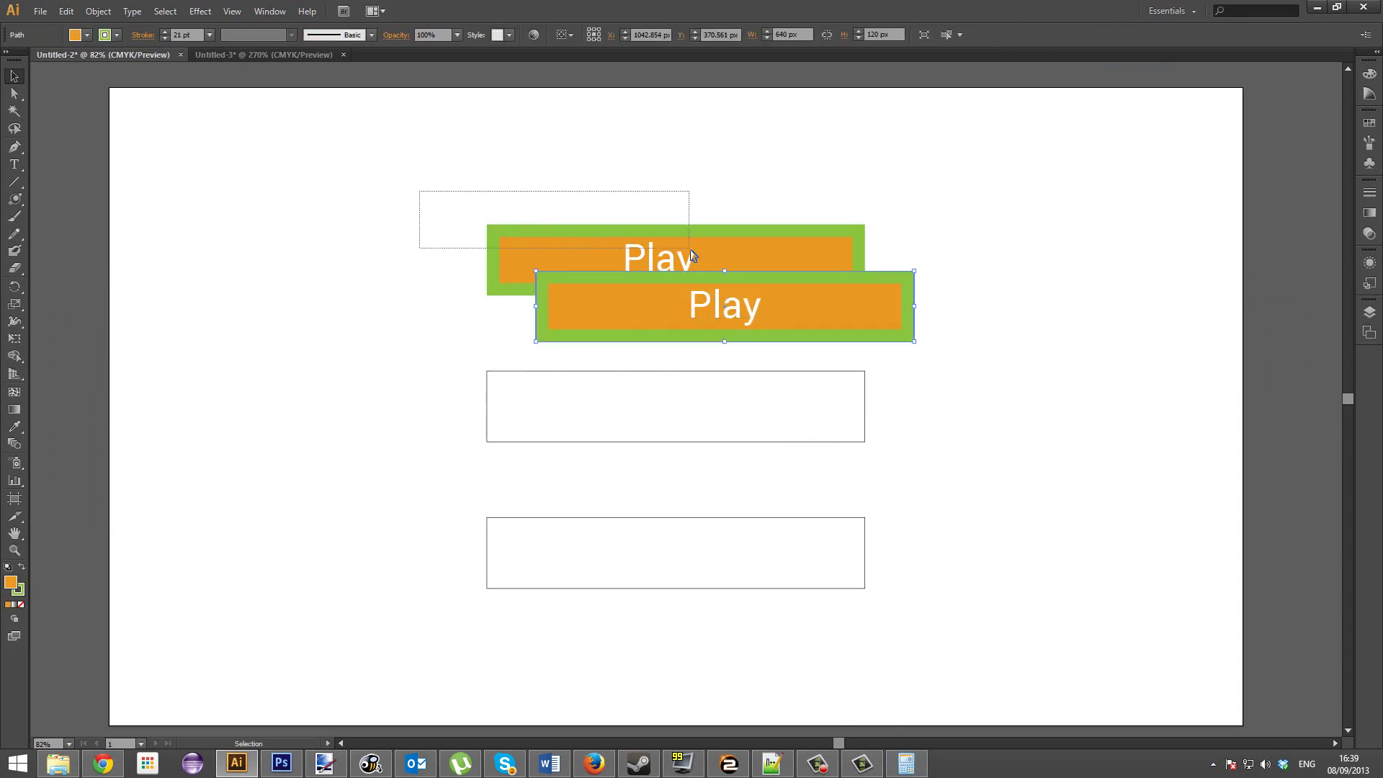
key("Delete")
Move the new Play button onto the top placeholder rectangle and reselect all its parts.
left_click_drag(1001, 367, 688, 316)
left_click_drag(688, 316, 590, 279)
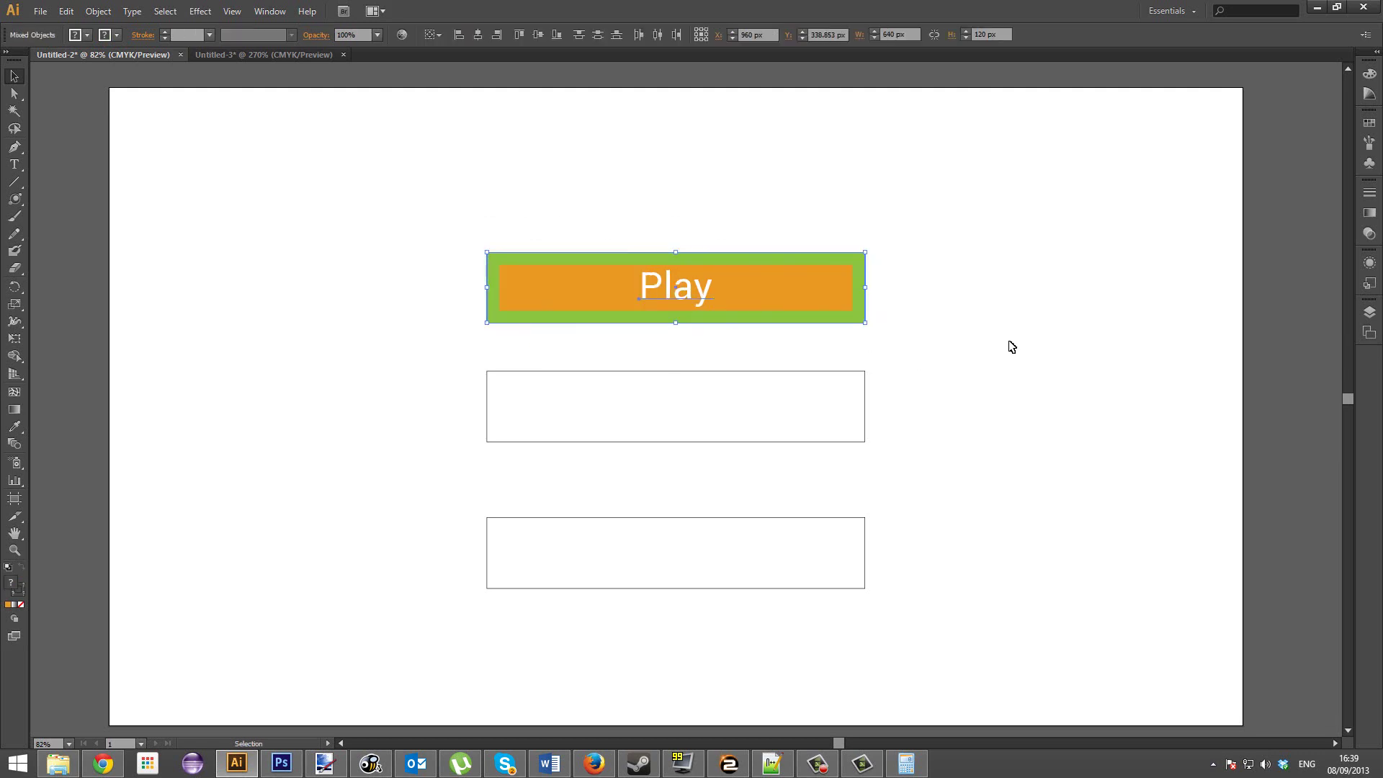
left_click(1010, 347)
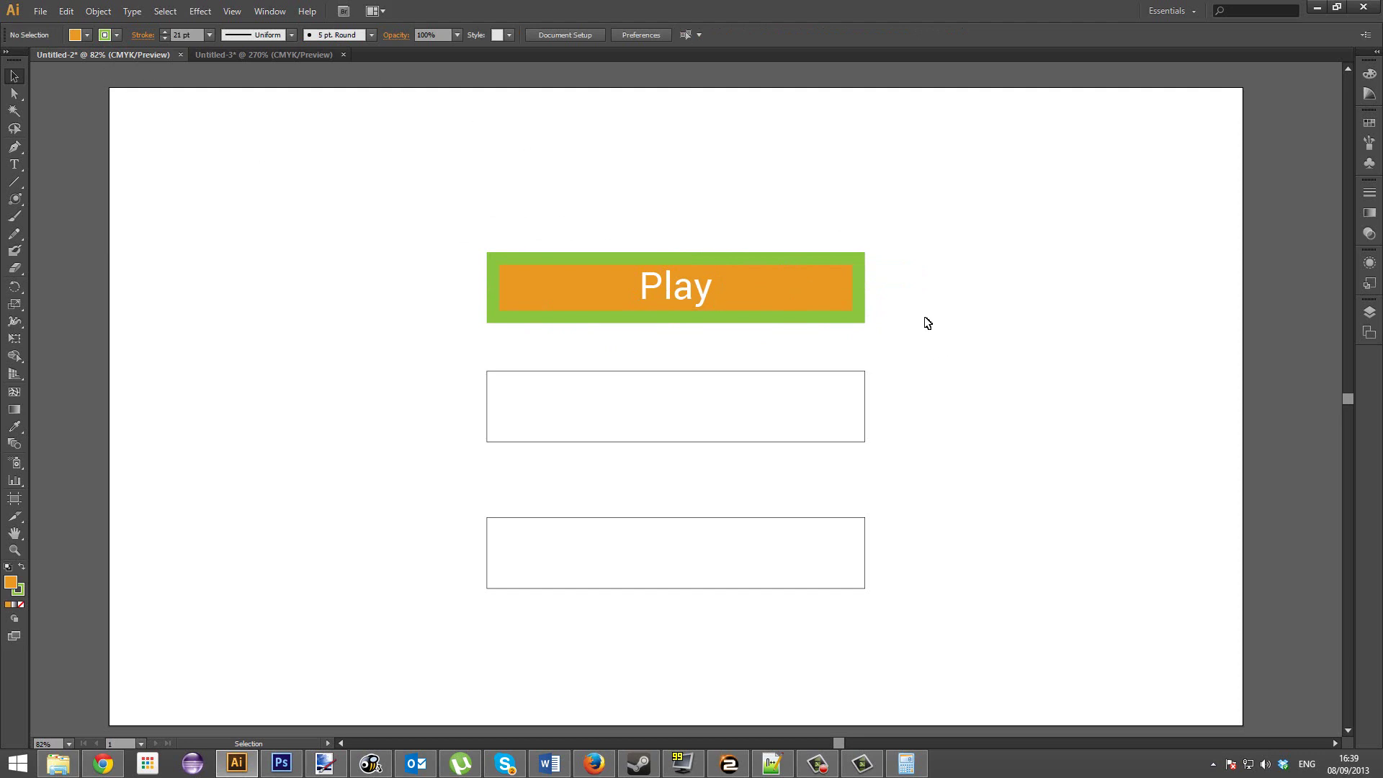
left_click_drag(934, 330, 188, 212)
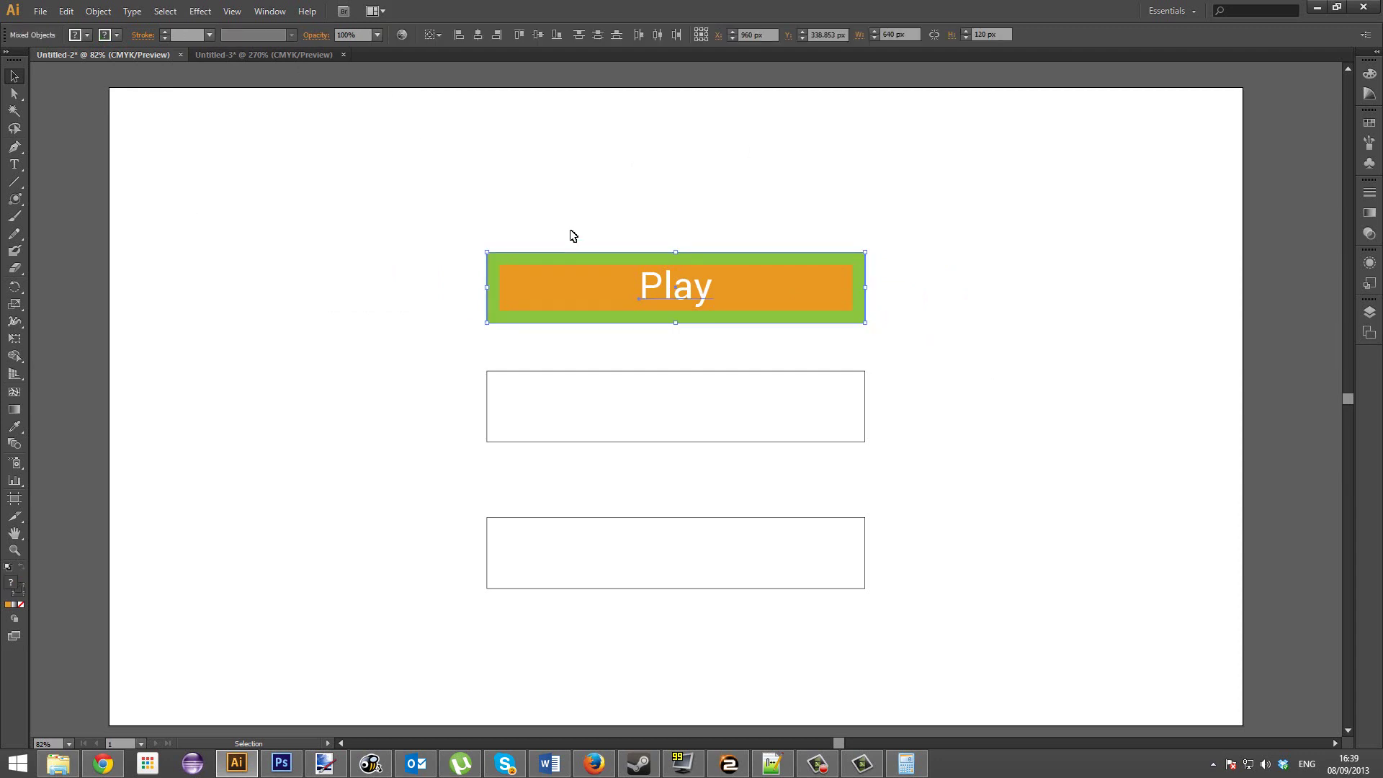
Cut the Play button from Untitled-2 and paste it onto the Untitled-3 artboard.
key("ctrl+x")
left_click(256, 55)
key("ctrl+v")
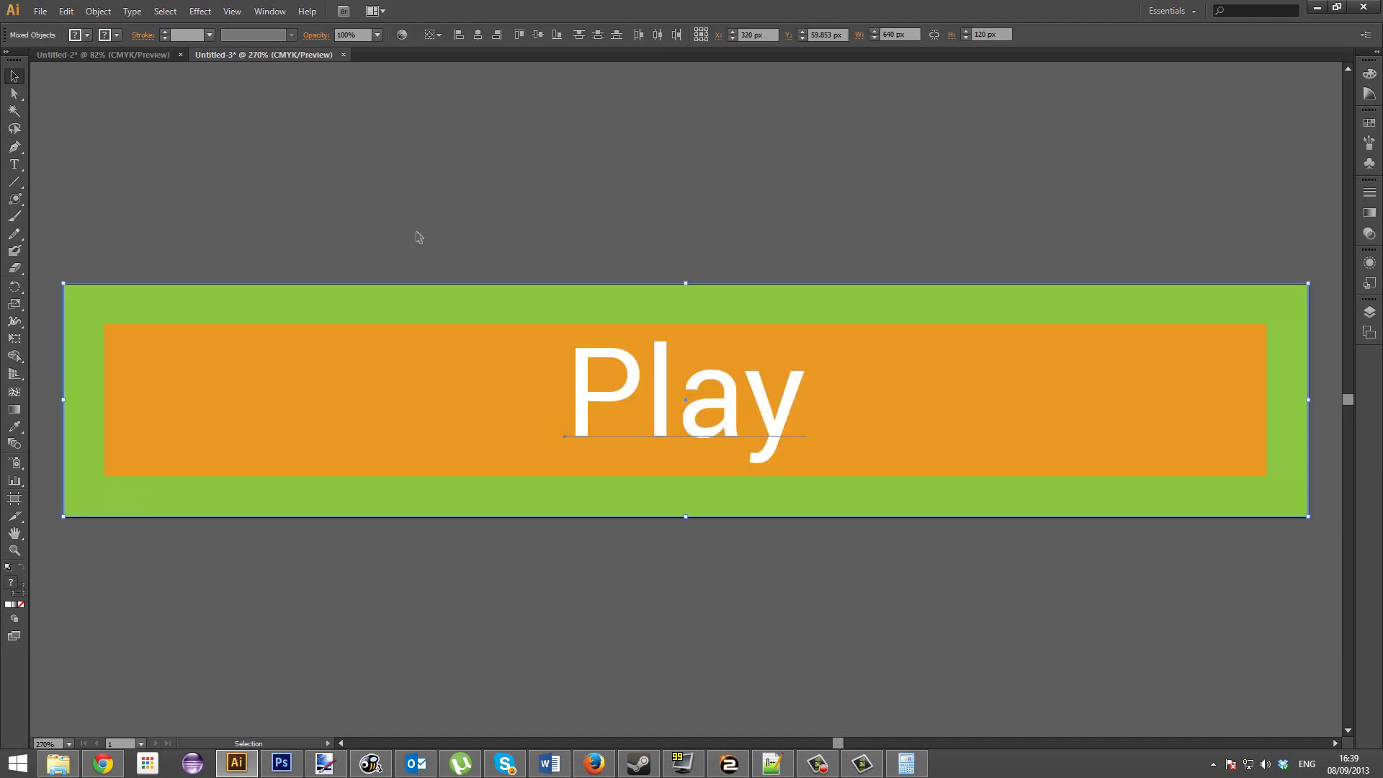
left_click(552, 249)
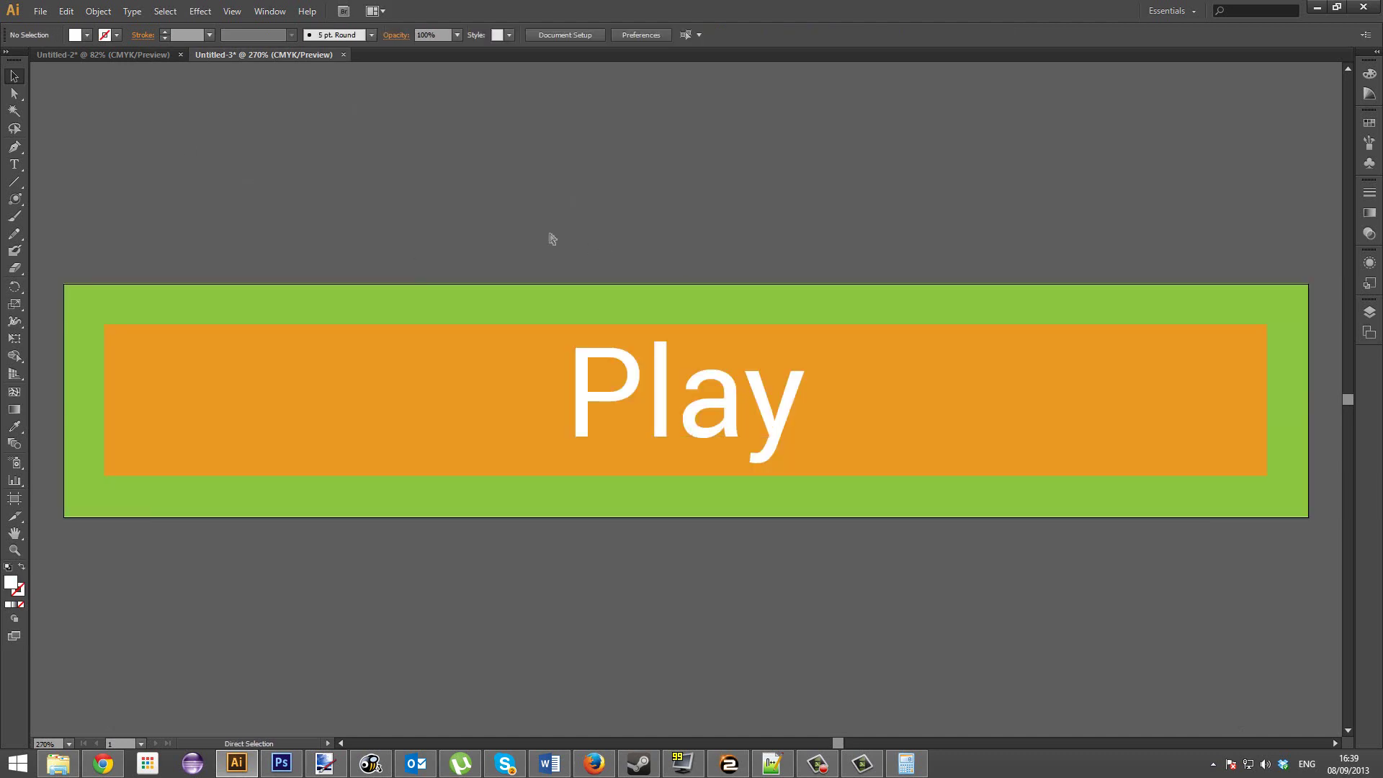
Export the button via Save for Web as a PNG-24 image.
key("ctrl+alt+shift+s")
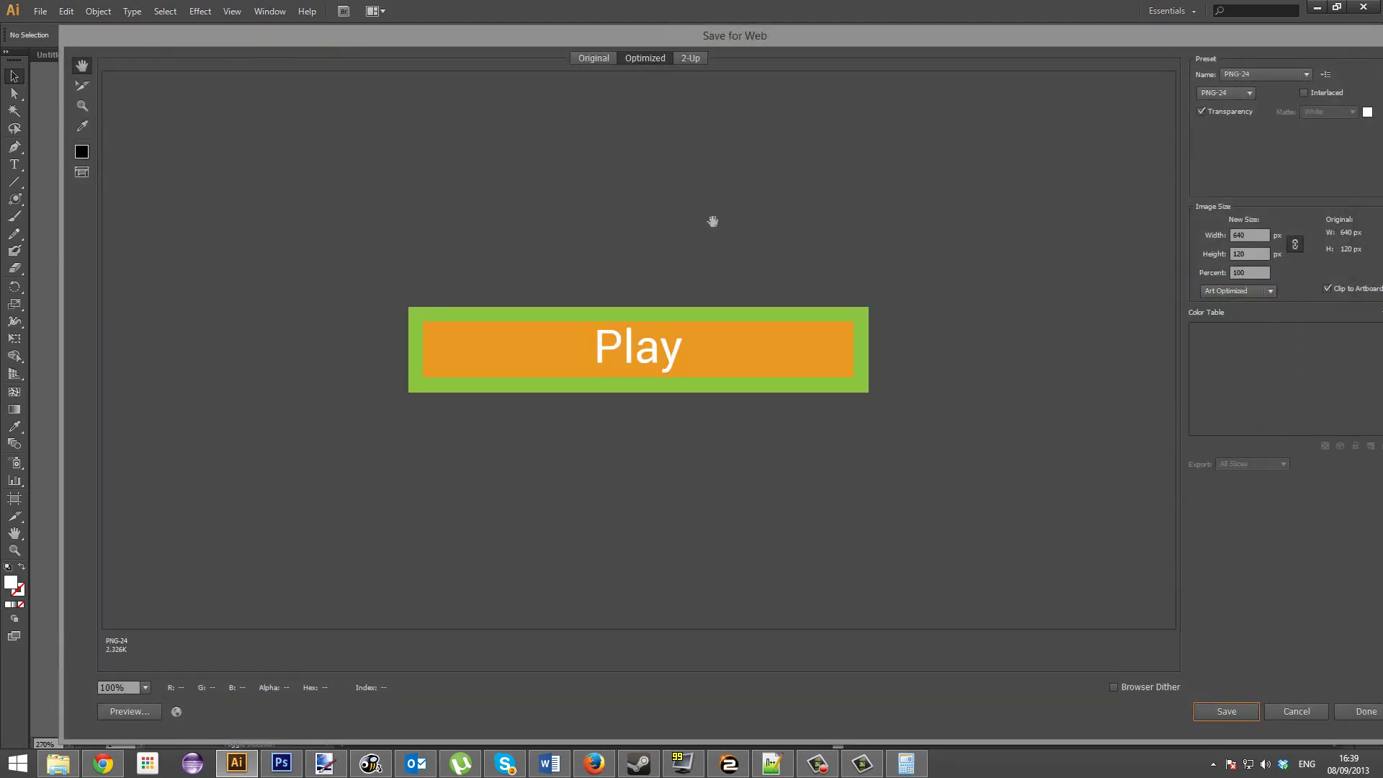
left_click(1271, 74)
left_click(1219, 89)
left_click(1222, 92)
left_click(1224, 156)
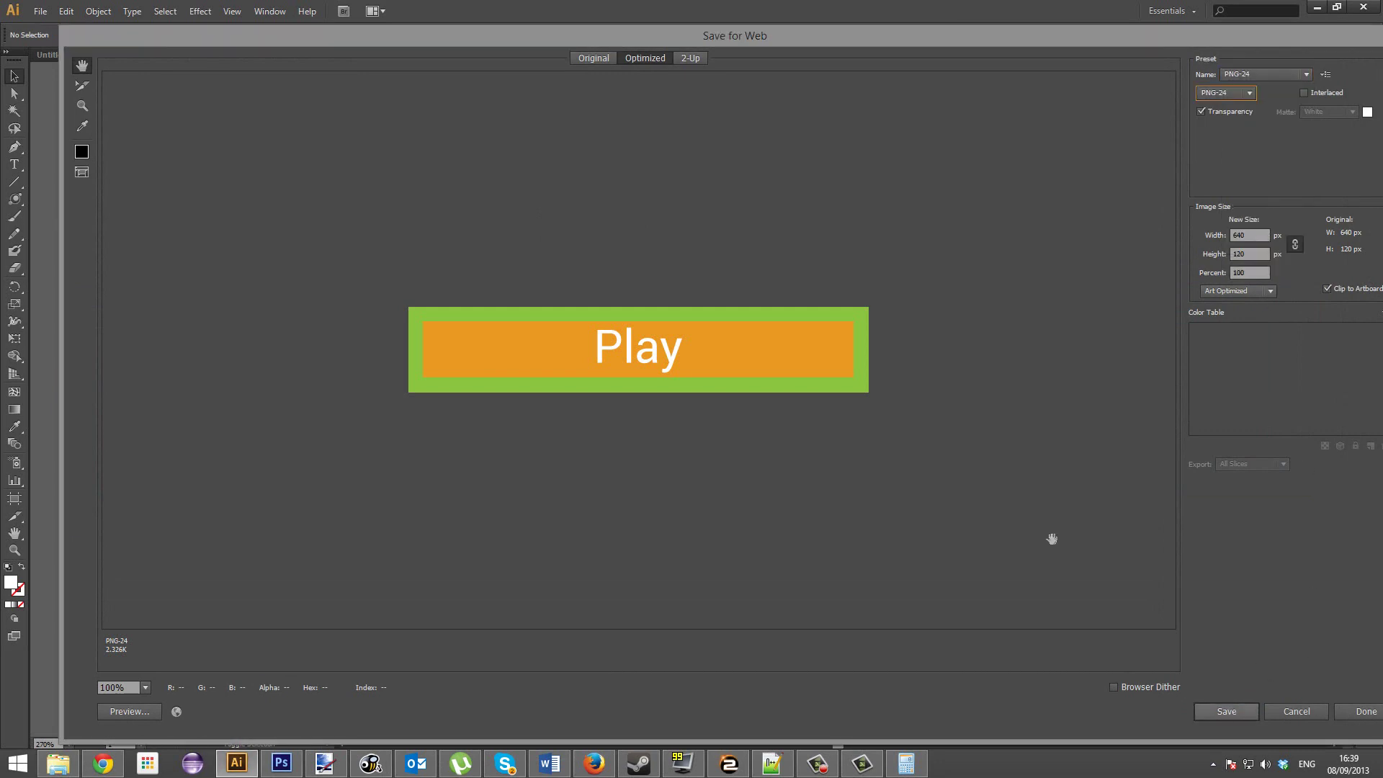
left_click(1286, 711)
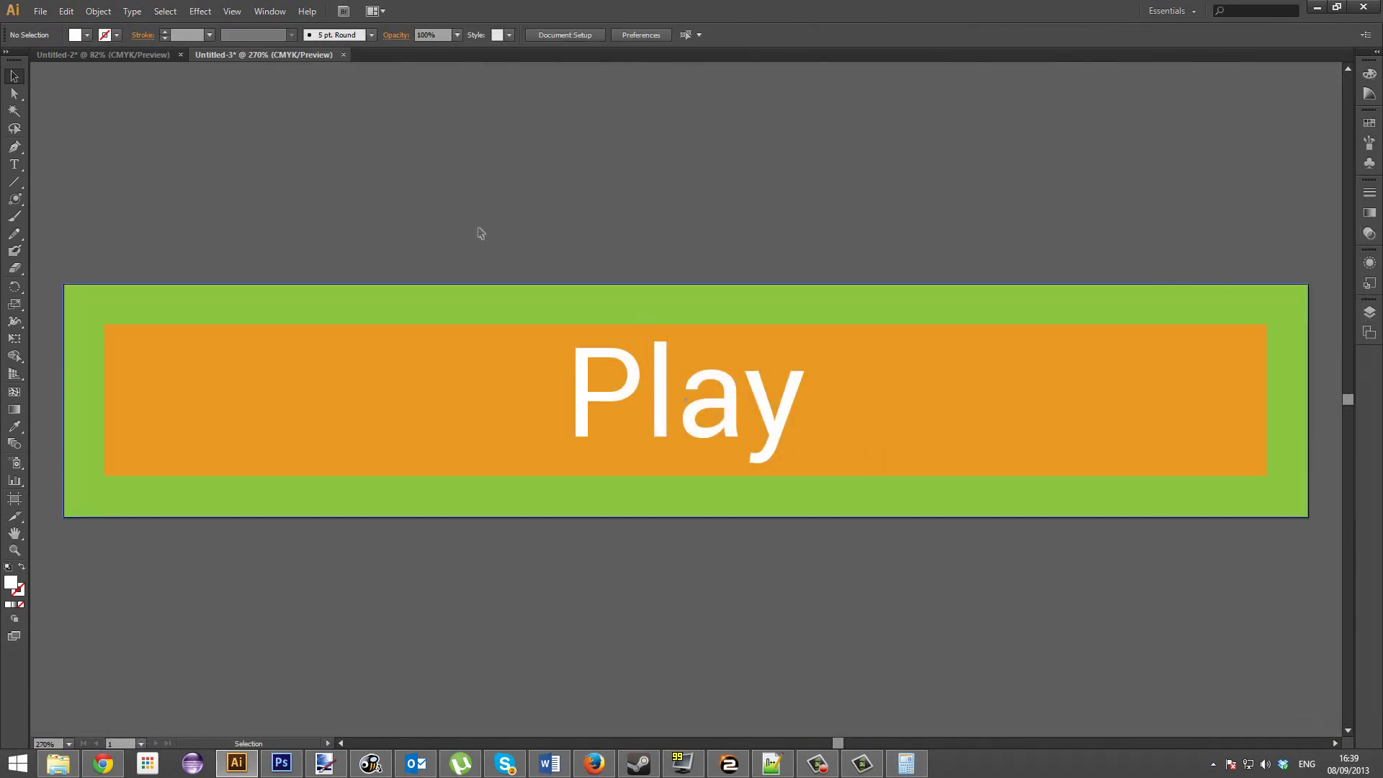
left_click(115, 52)
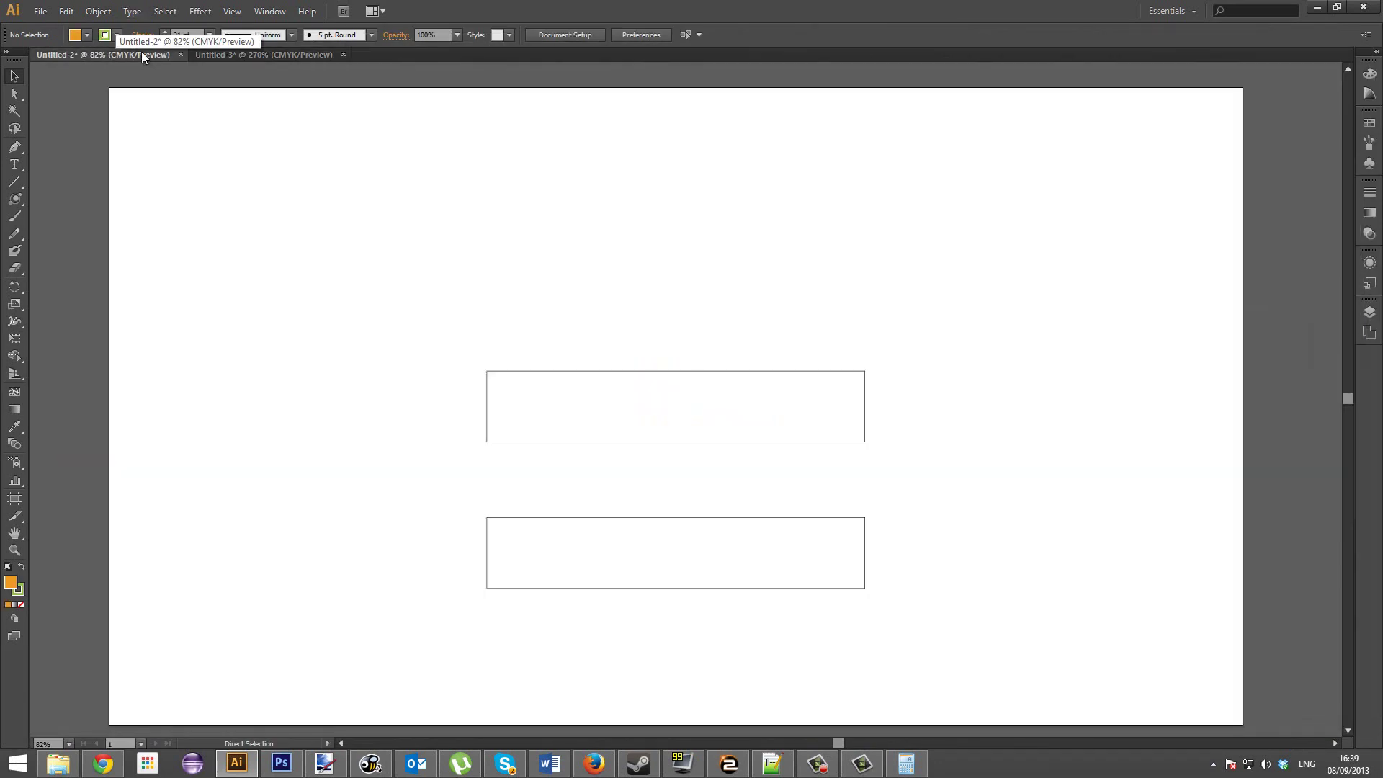
Switch to Photoshop and start a new document using the Custom preset.
key("alt+Tab")
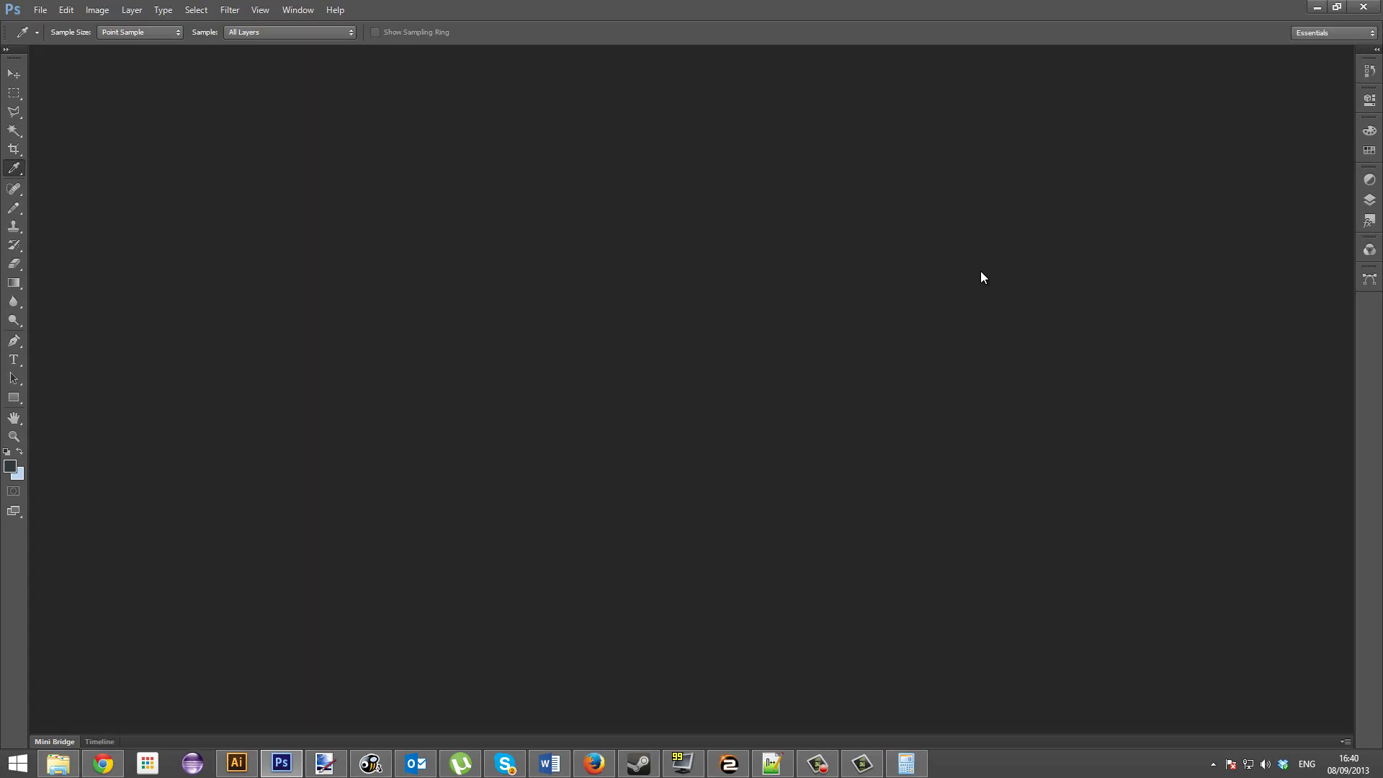
left_click(40, 9)
left_click(65, 27)
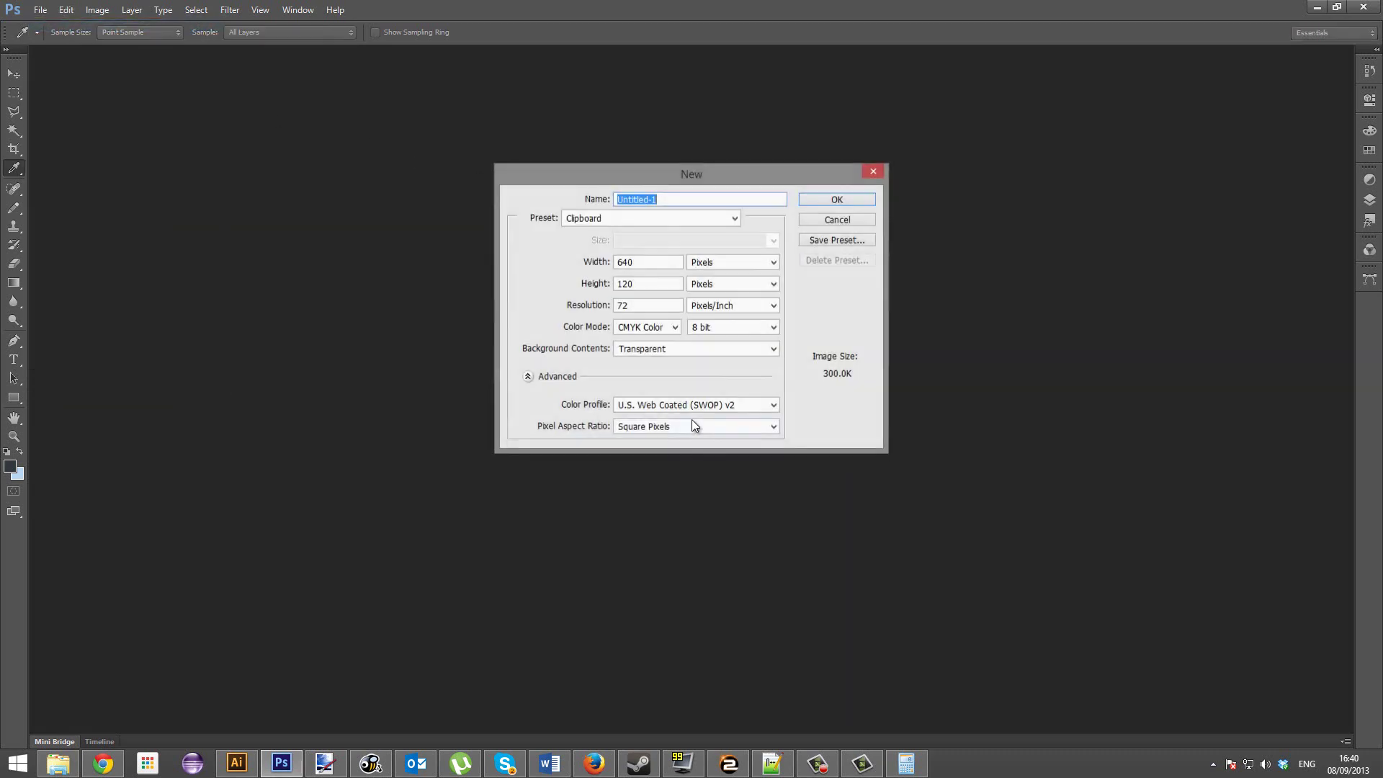
left_click(635, 225)
left_click(612, 359)
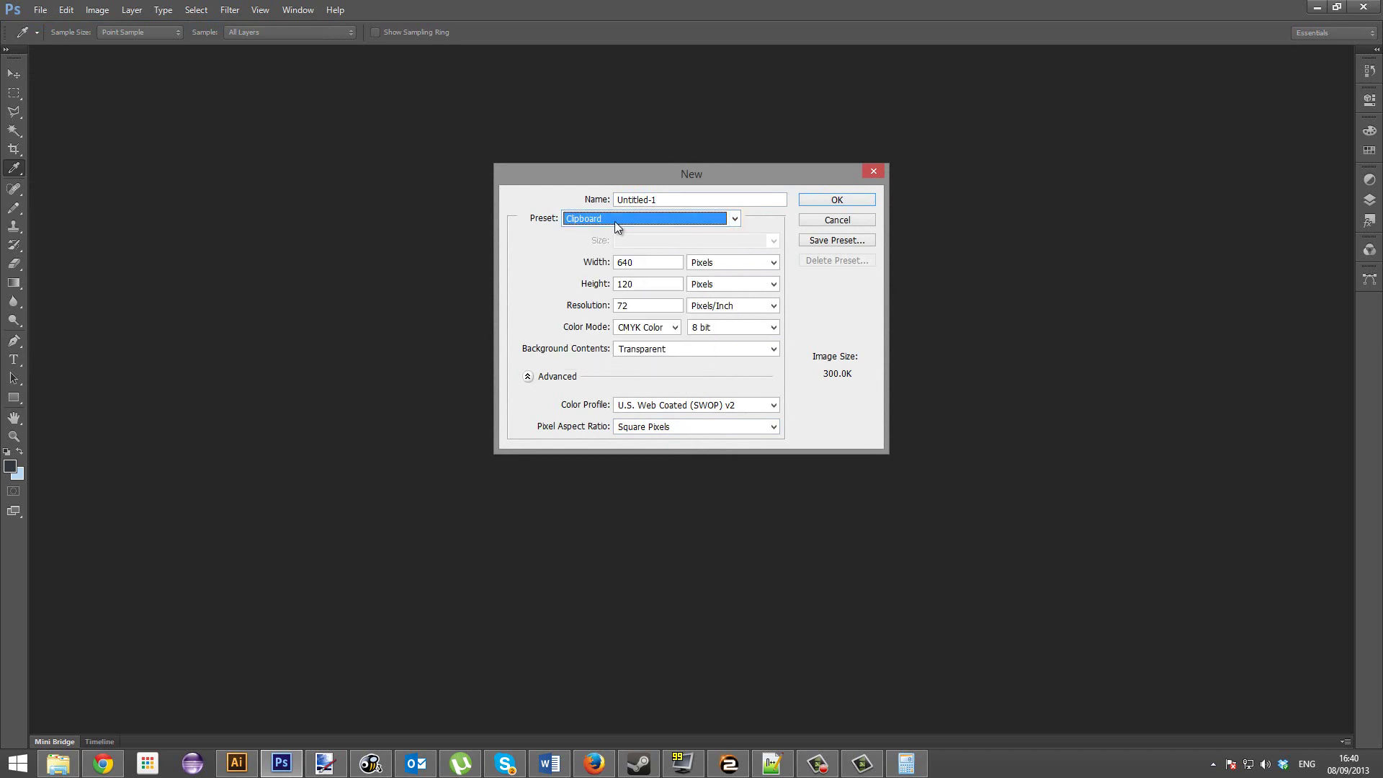
left_click(615, 222)
left_click(595, 356)
Set width and height to 16 px and RGB Color mode, then create the document.
left_click(645, 262)
type("16")
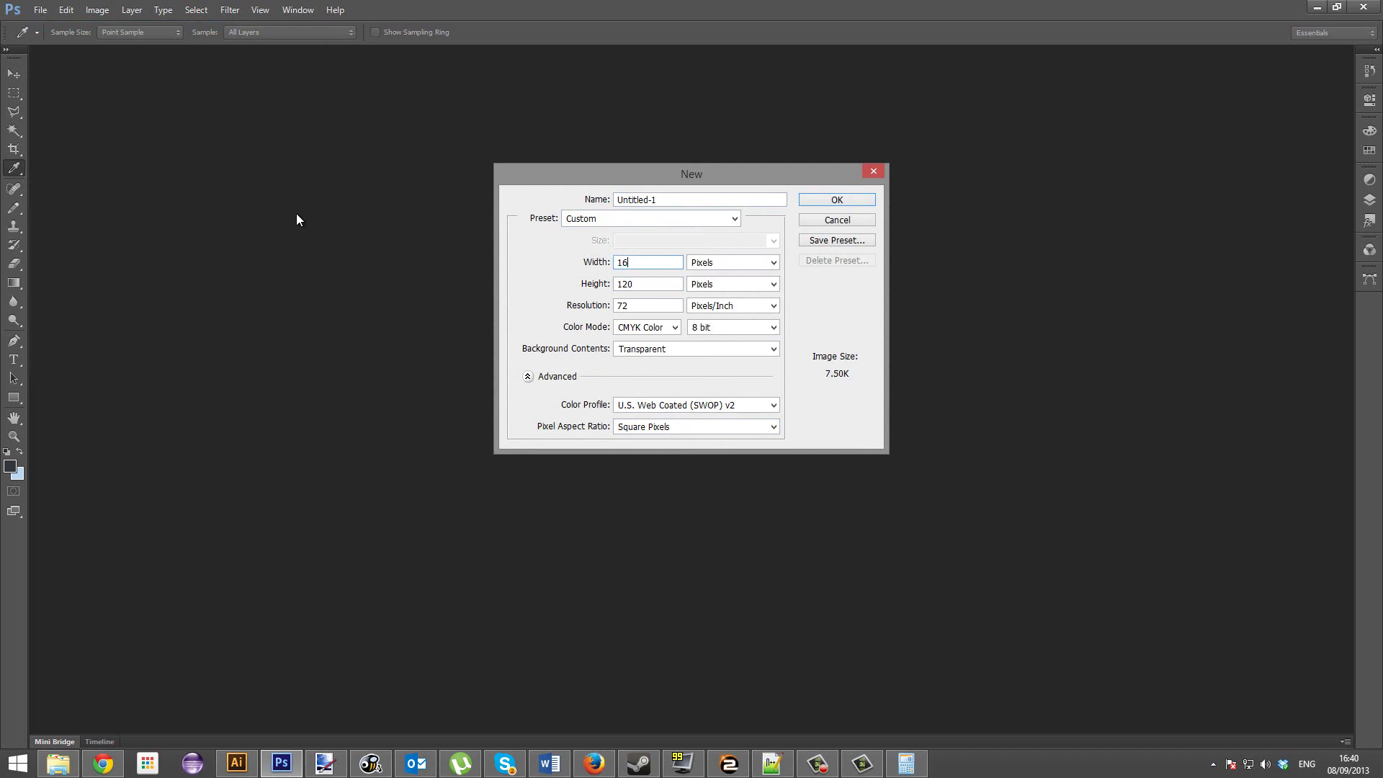
key("Tab")
key("Tab")
type("16")
left_click(663, 327)
left_click(648, 364)
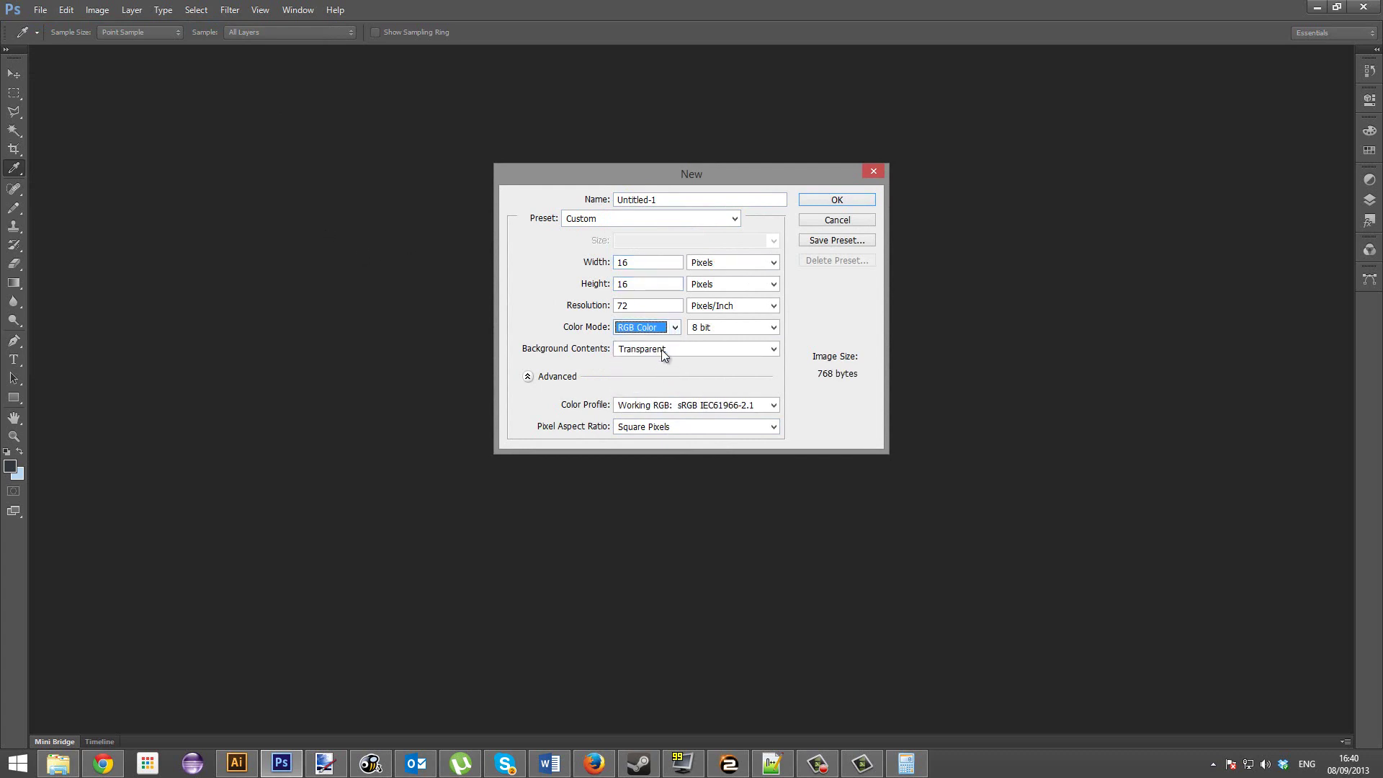
left_click(834, 198)
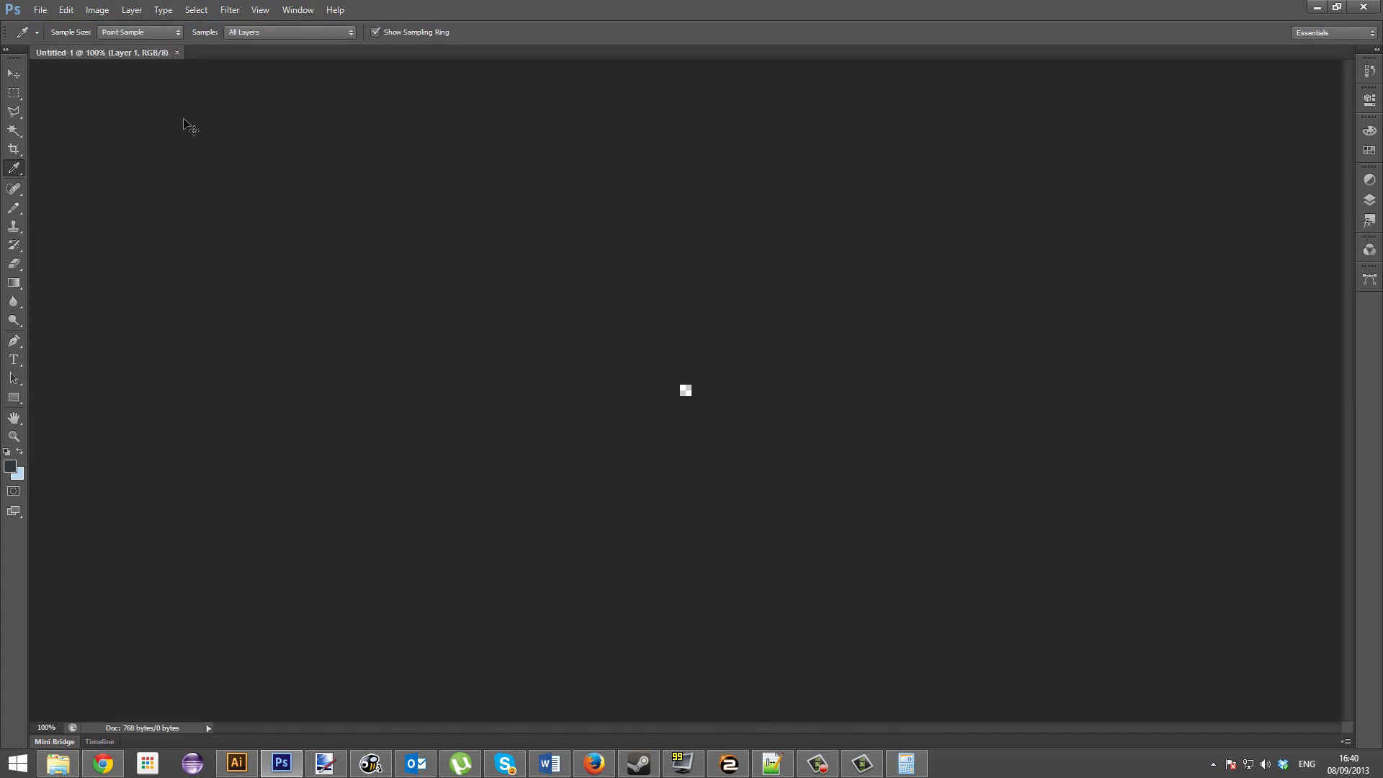
Zoom in, pick the 1 px Pencil, and confirm the light-blue 57b0d1 foreground colour.
key("ctrl+0")
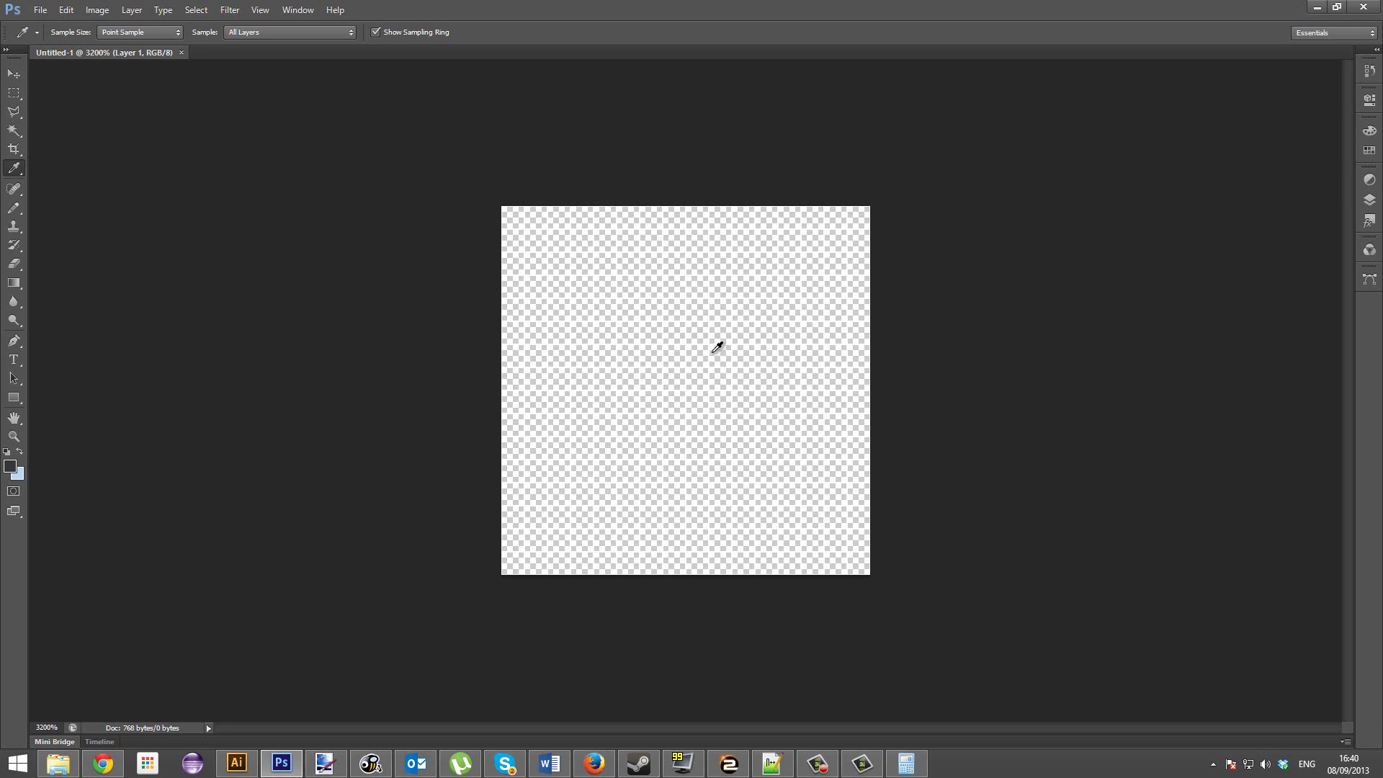
left_click(14, 208)
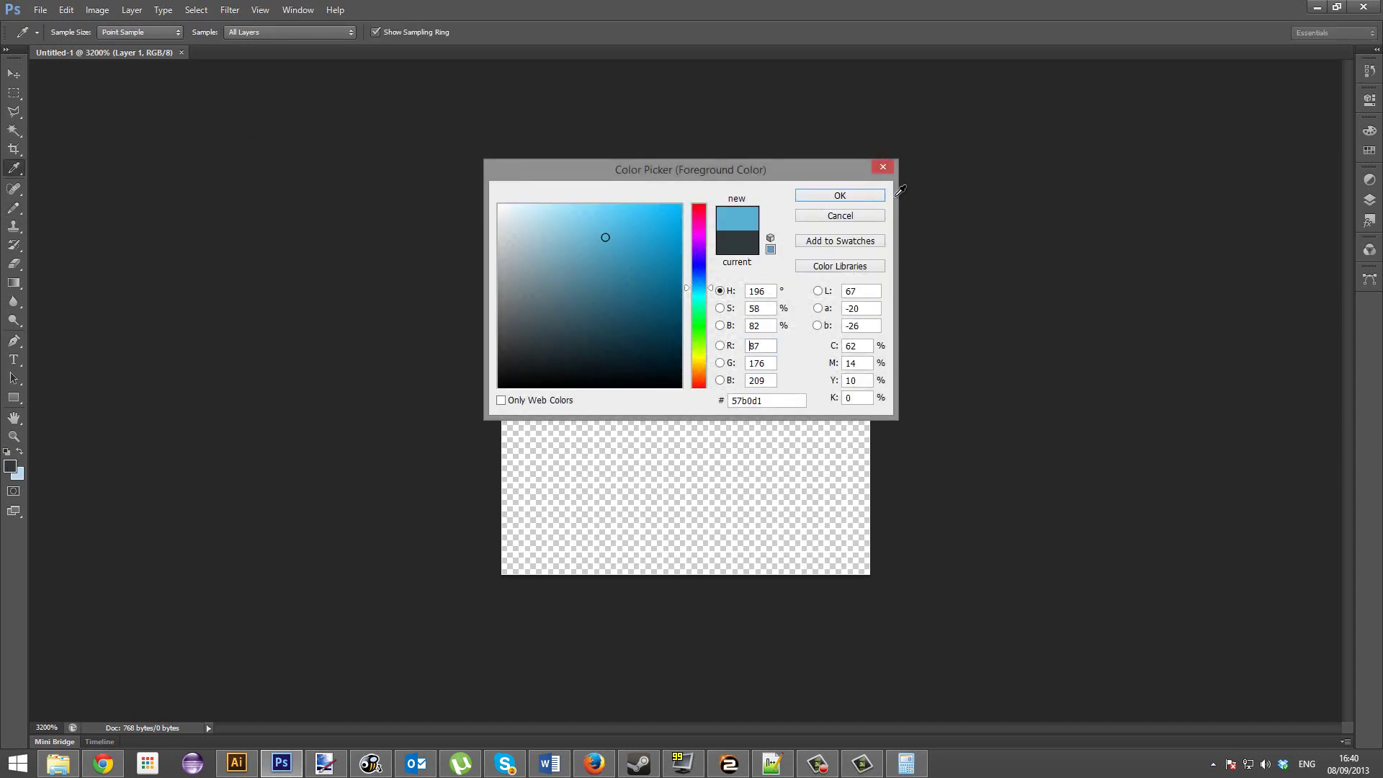
left_click(840, 206)
Draw the figure's square head, body, legs and outstretched arms in blue pixels.
mouse_move(652, 218)
left_mouse_down()
mouse_move(644, 279)
mouse_move(686, 294)
mouse_move(720, 273)
mouse_move(714, 216)
mouse_move(687, 210)
mouse_move(683, 260)
mouse_move(707, 228)
left_mouse_up()
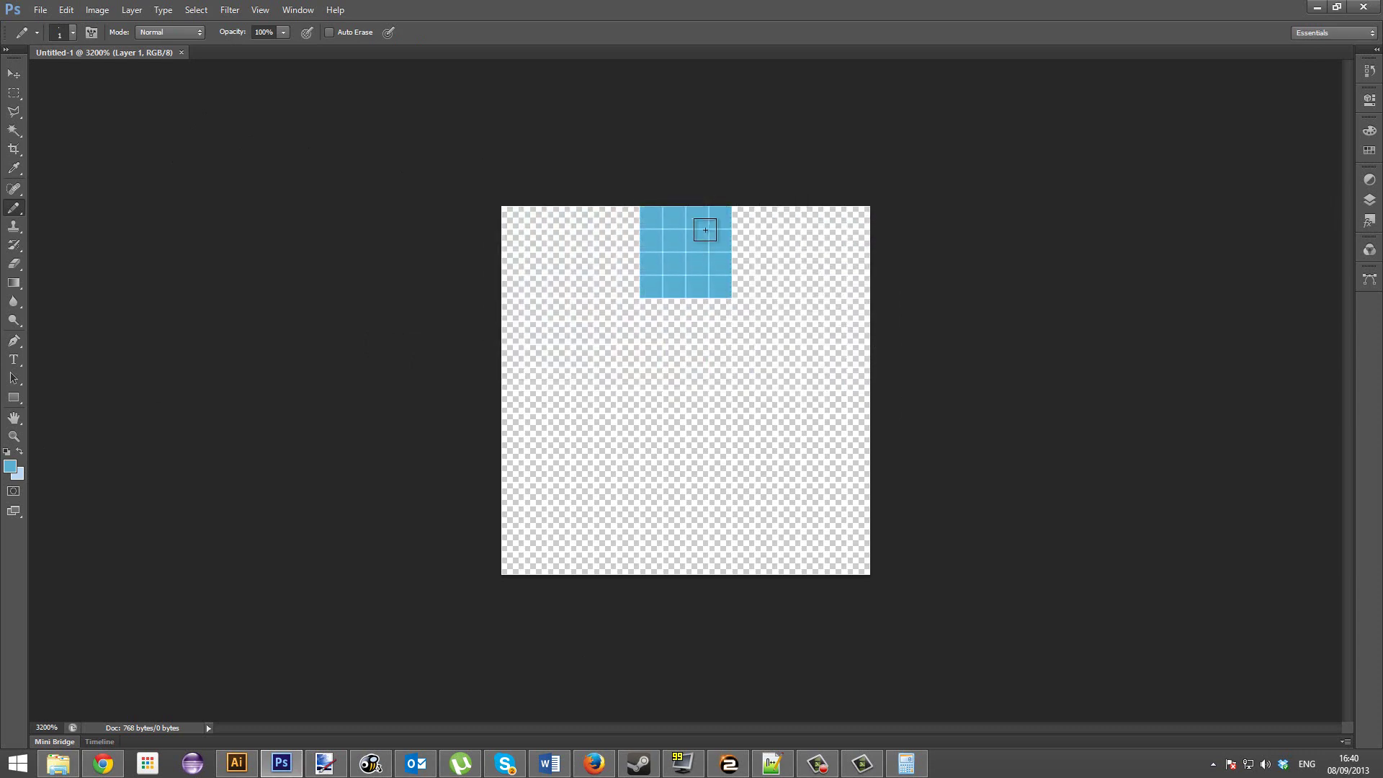
mouse_move(698, 304)
left_mouse_down()
mouse_move(675, 307)
mouse_move(690, 353)
mouse_move(673, 355)
mouse_move(667, 466)
mouse_move(624, 473)
mouse_move(628, 572)
left_mouse_up()
mouse_move(688, 388)
left_mouse_down()
mouse_move(697, 467)
mouse_move(733, 470)
mouse_move(744, 571)
left_mouse_up()
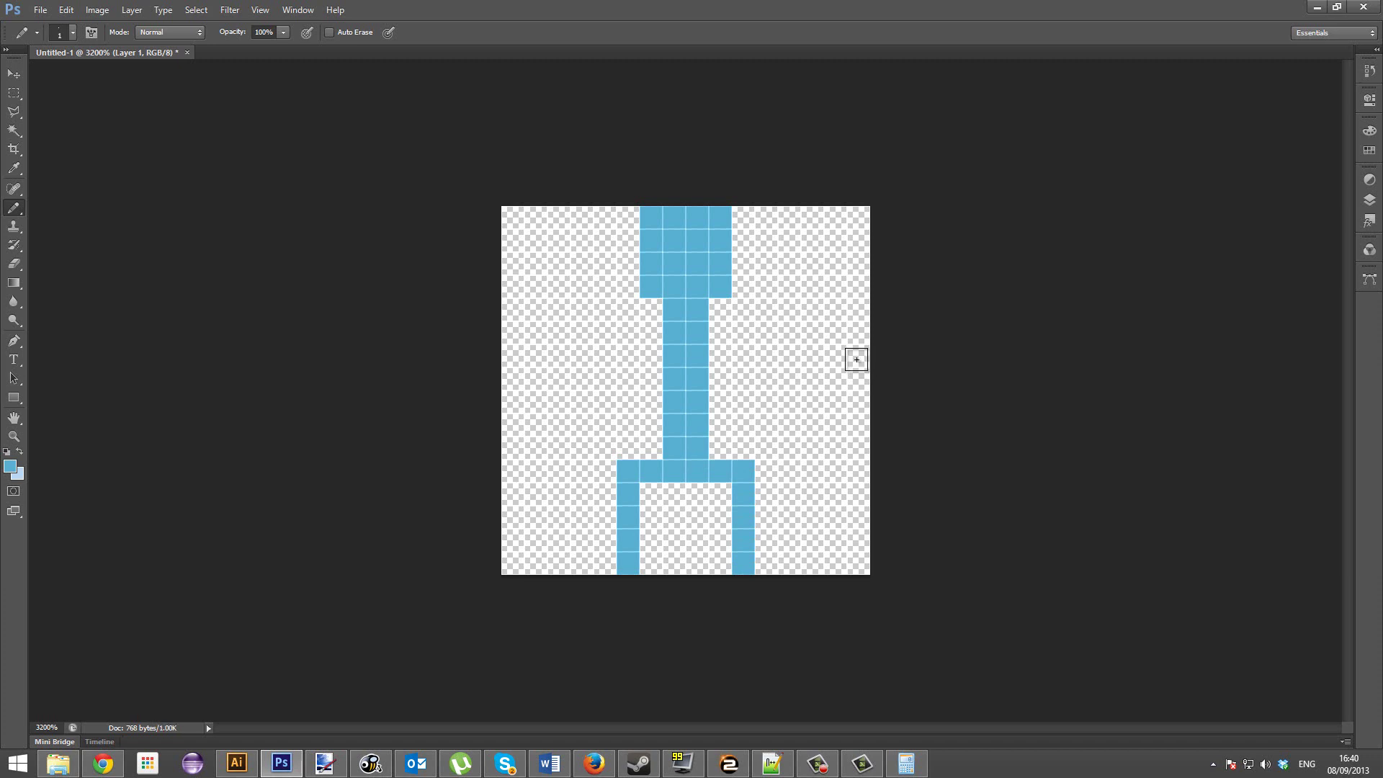
left_click_drag(855, 355, 580, 355)
left_click_drag(458, 350, 62, 242)
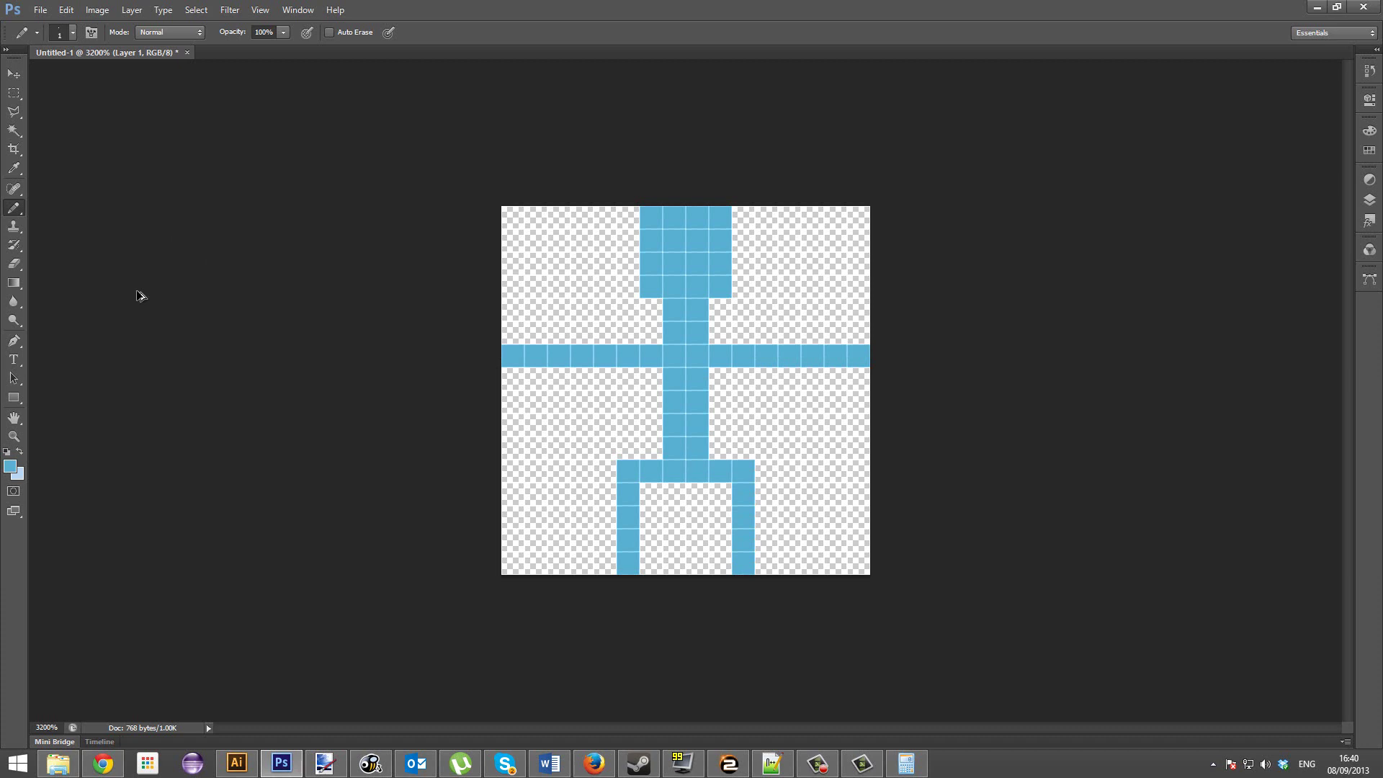
key("ctrl+alt+shift+s")
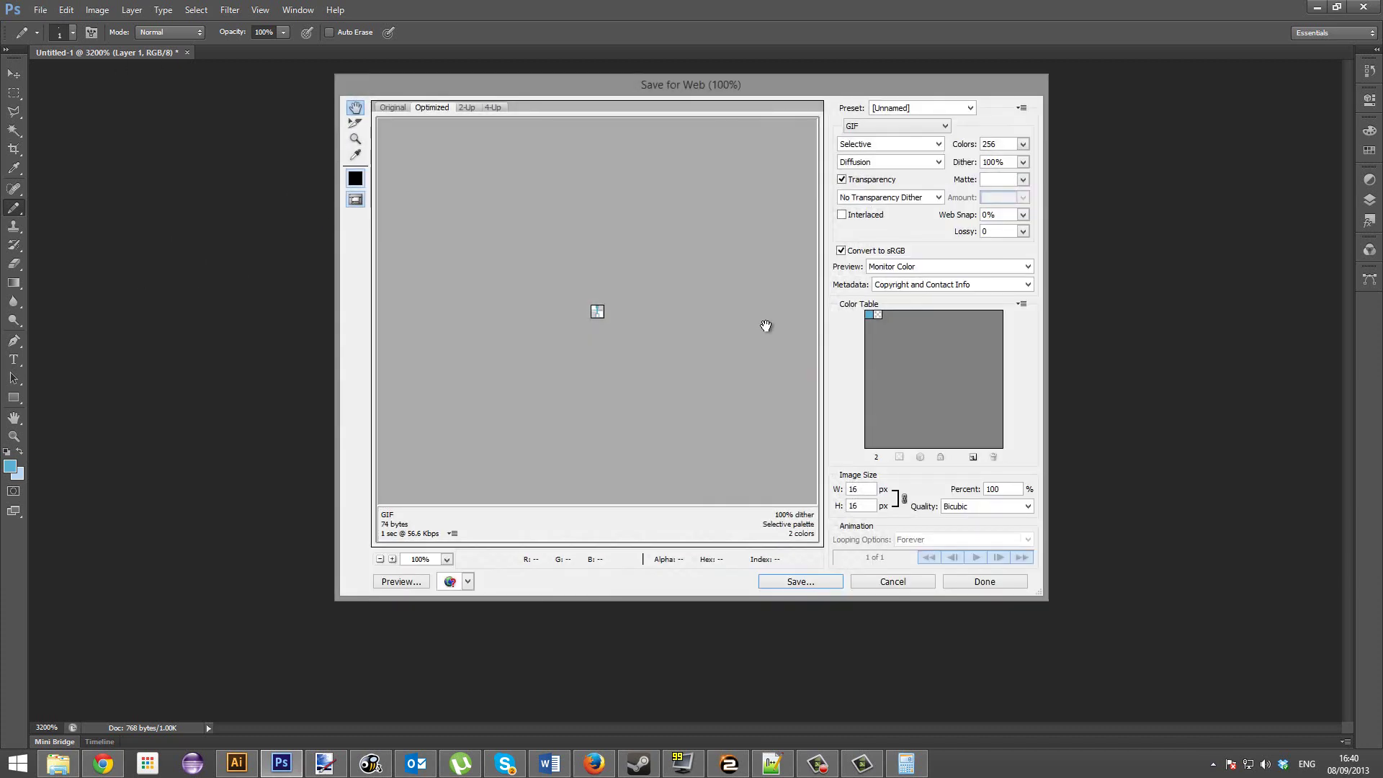
left_click(888, 127)
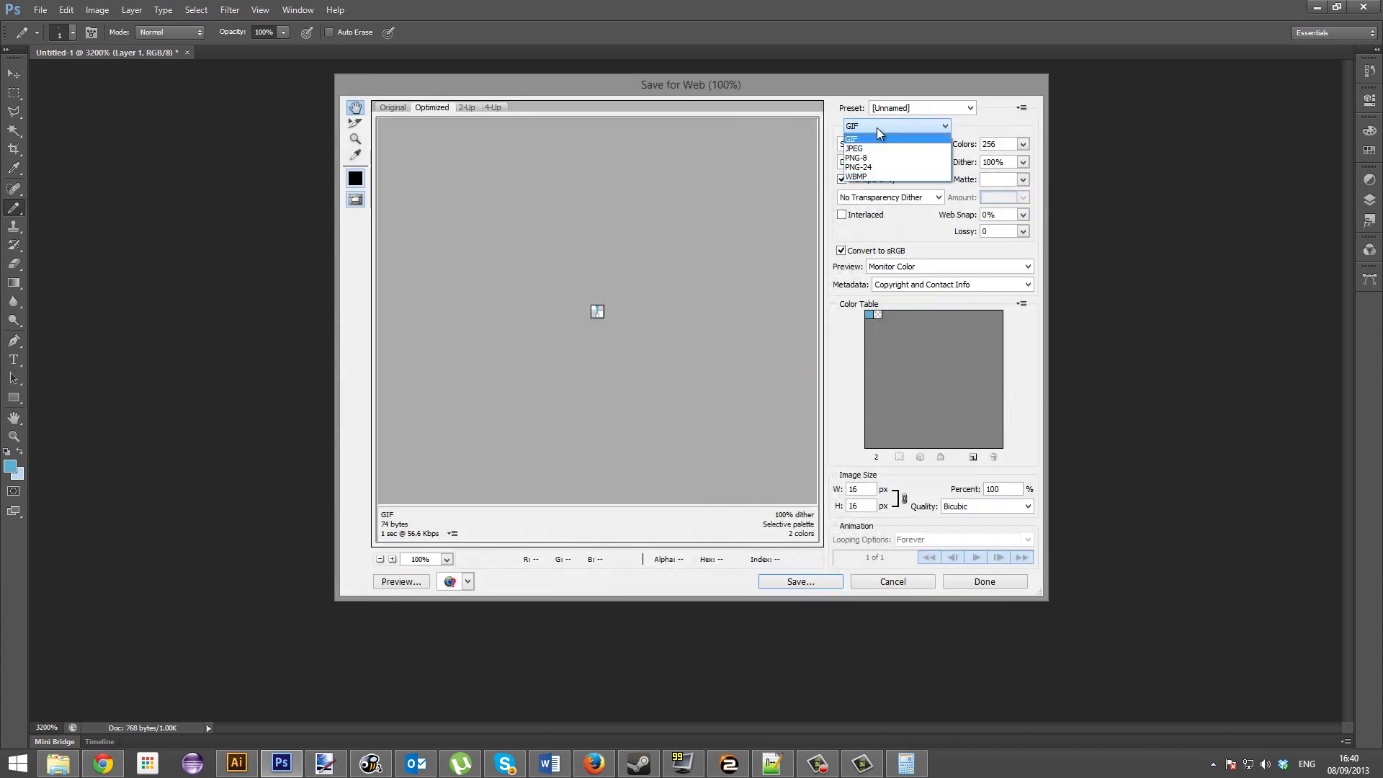
left_click(861, 167)
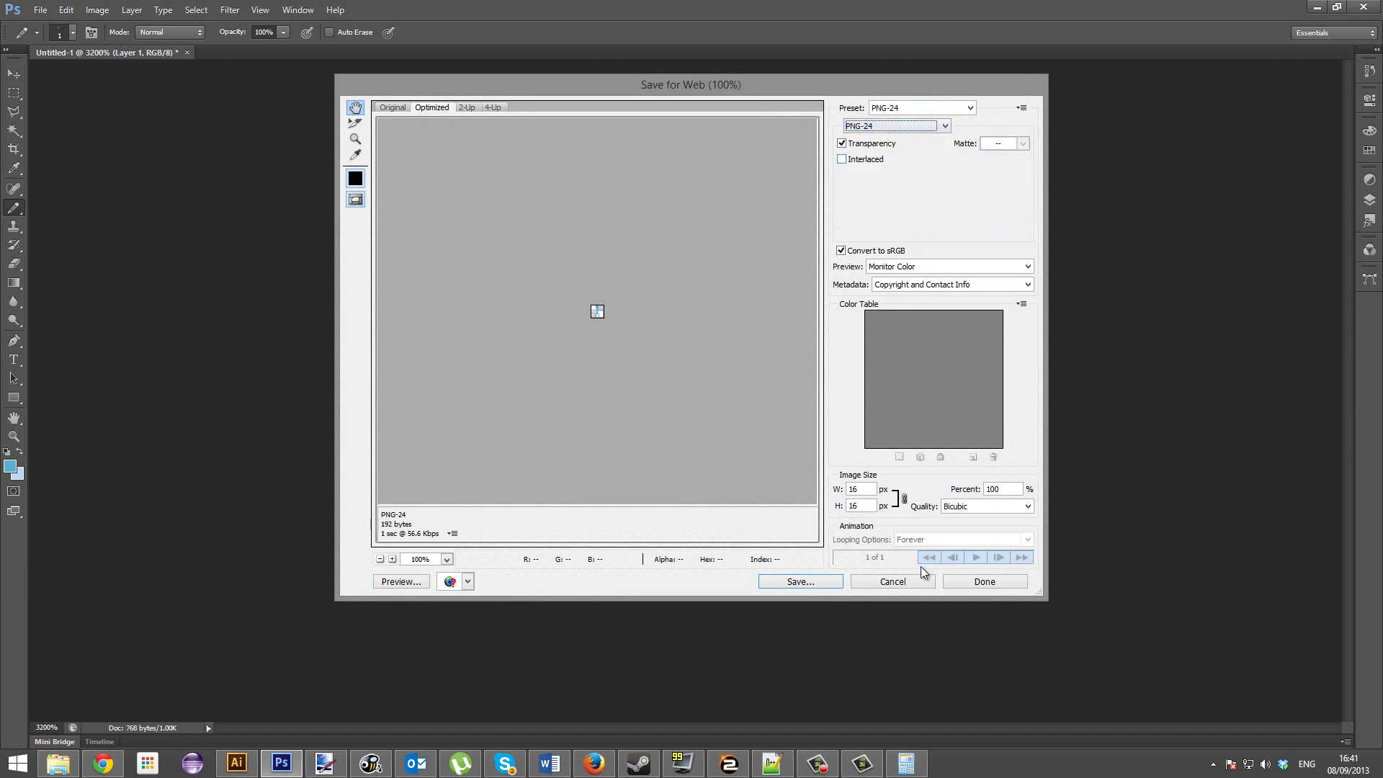
left_click(917, 583)
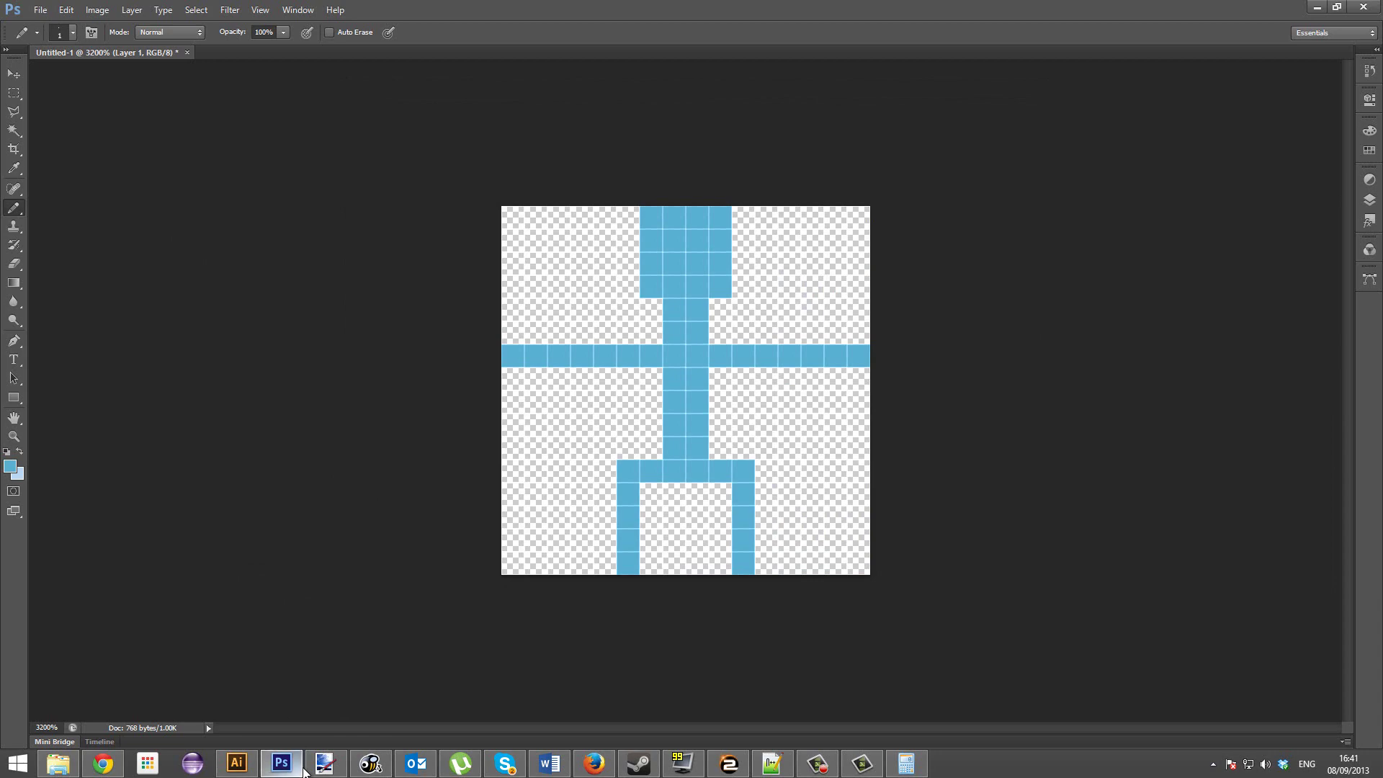
Switch to Paint.NET and create a new image with width 16 and height 16 px.
left_click(324, 758)
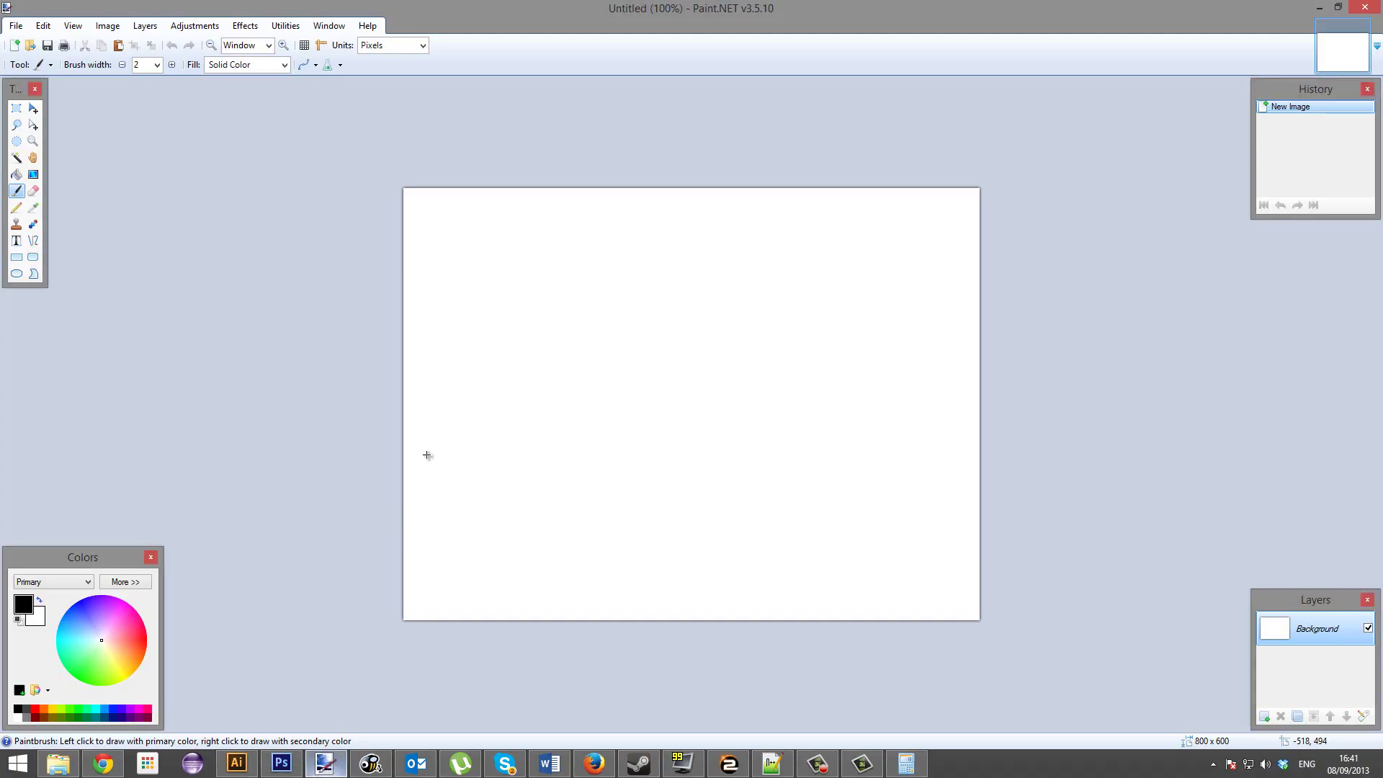
left_click(41, 26)
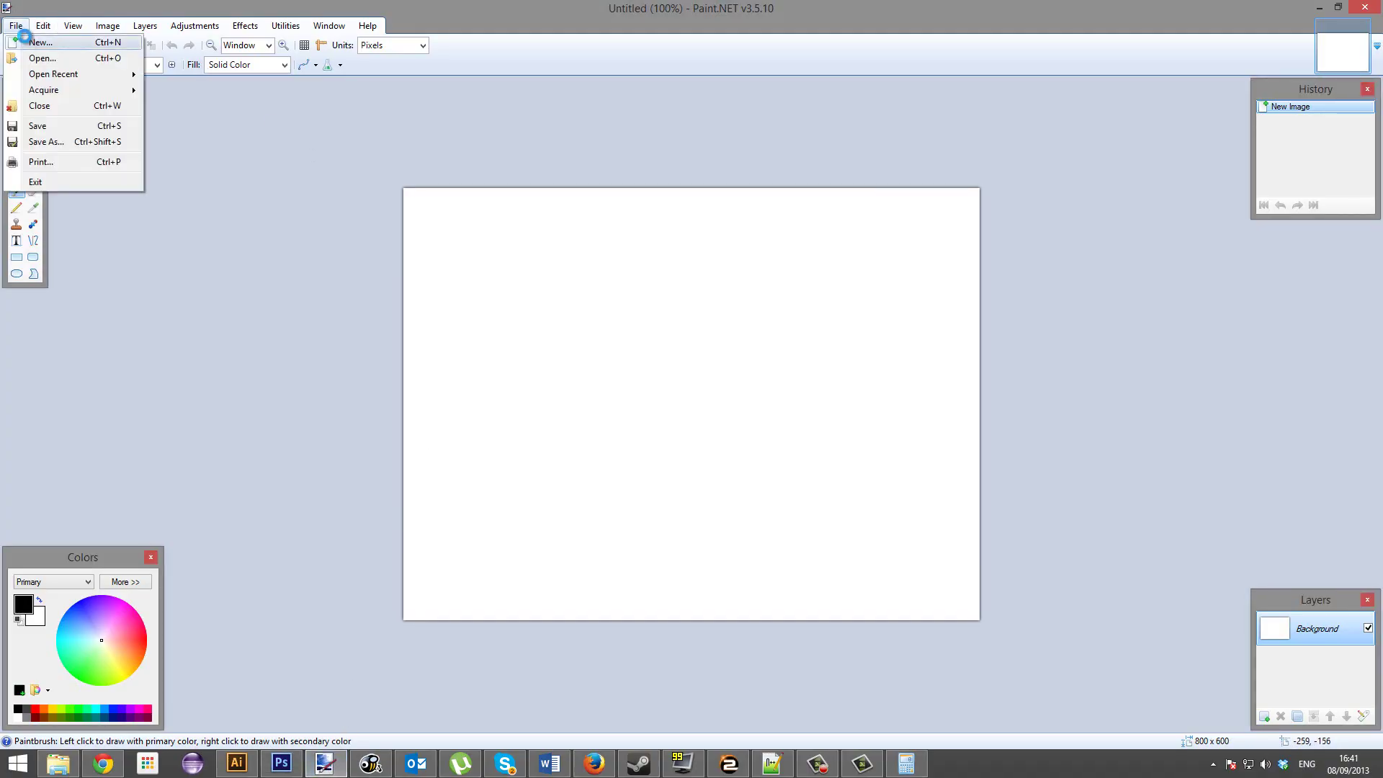
left_click(29, 41)
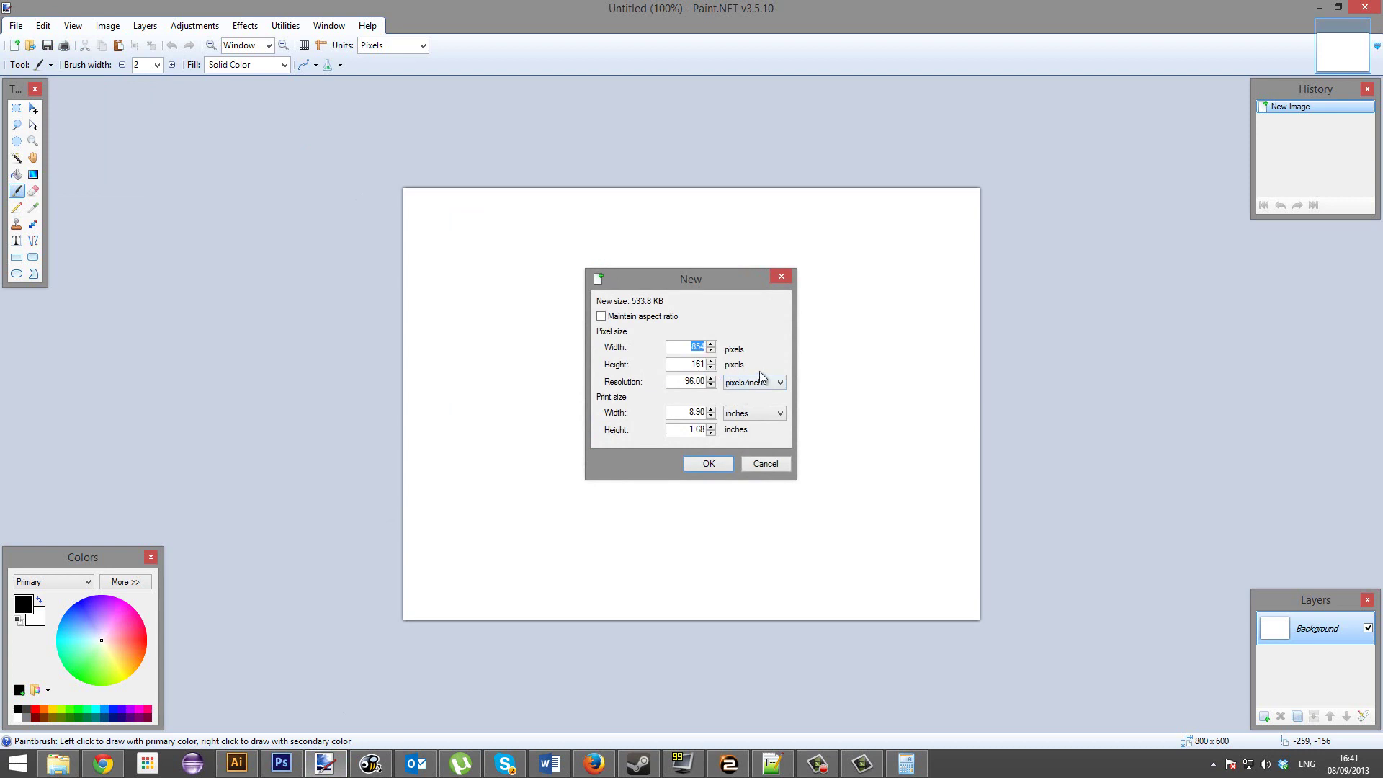
type("16")
key("Tab")
type("16")
key("Return")
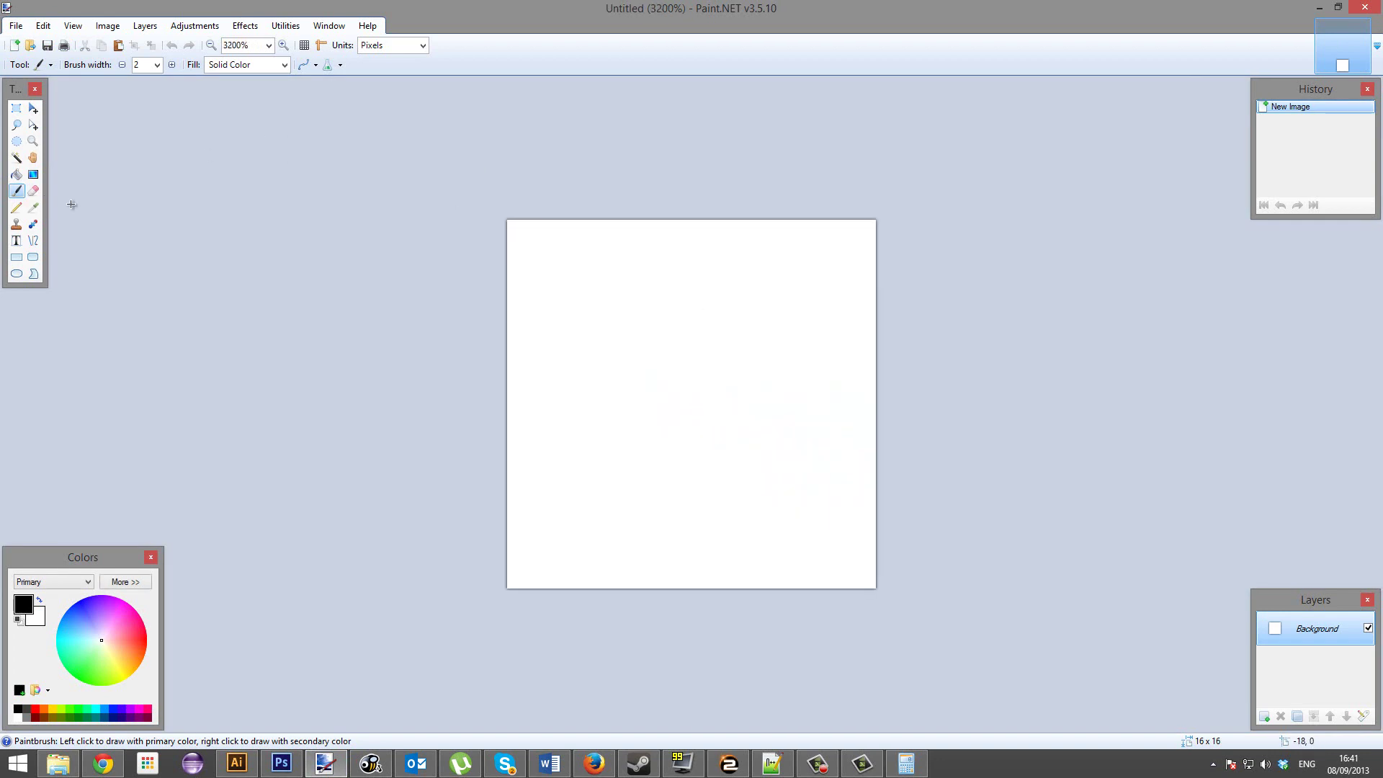
Scatter black test pixels across the 16 × 16 canvas with the Pencil tool.
left_click(16, 207)
left_click_drag(519, 230, 559, 245)
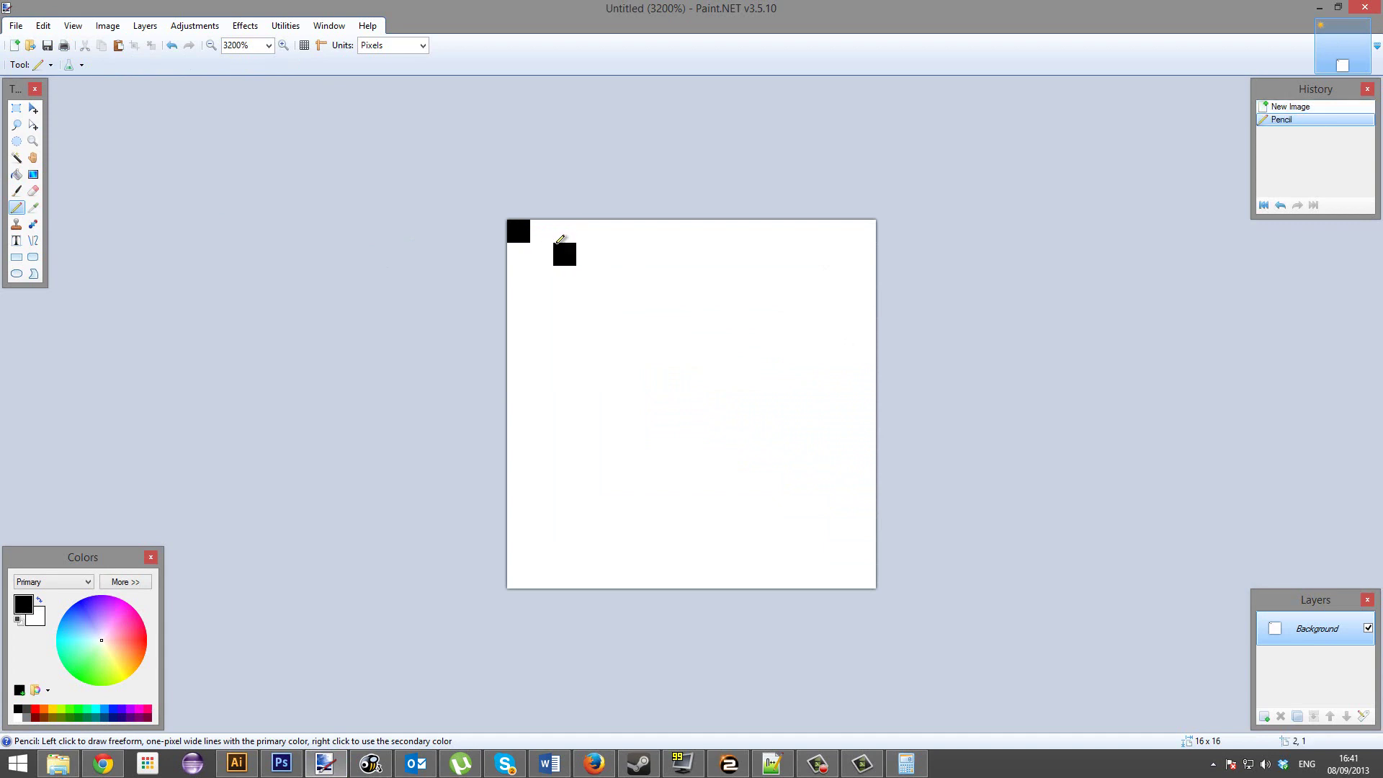
left_click(611, 276)
left_click(703, 276)
left_click(657, 253)
left_click(657, 277)
left_click(680, 323)
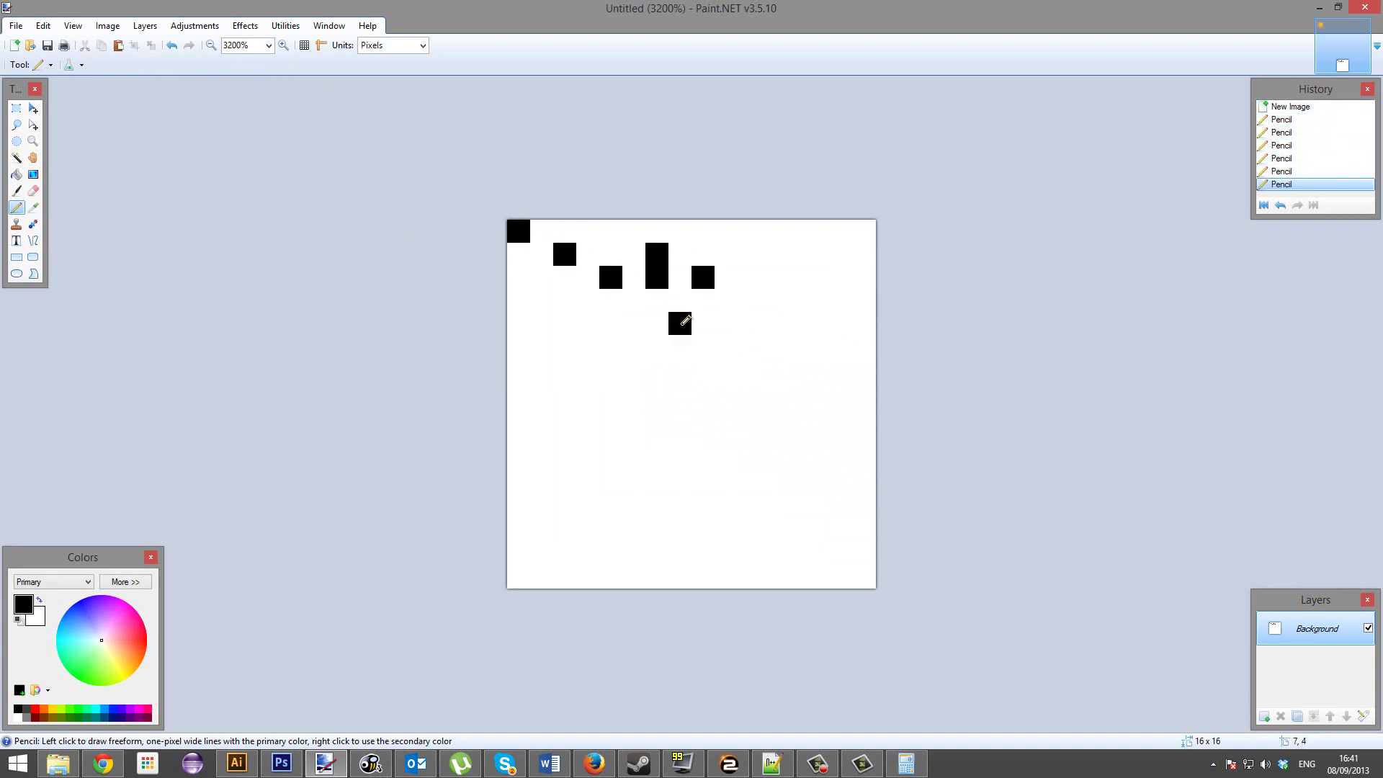
left_click(796, 415)
left_click(865, 484)
left_click(680, 507)
left_click(657, 415)
left_click(634, 369)
left_click(542, 323)
left_click(565, 415)
left_click(565, 507)
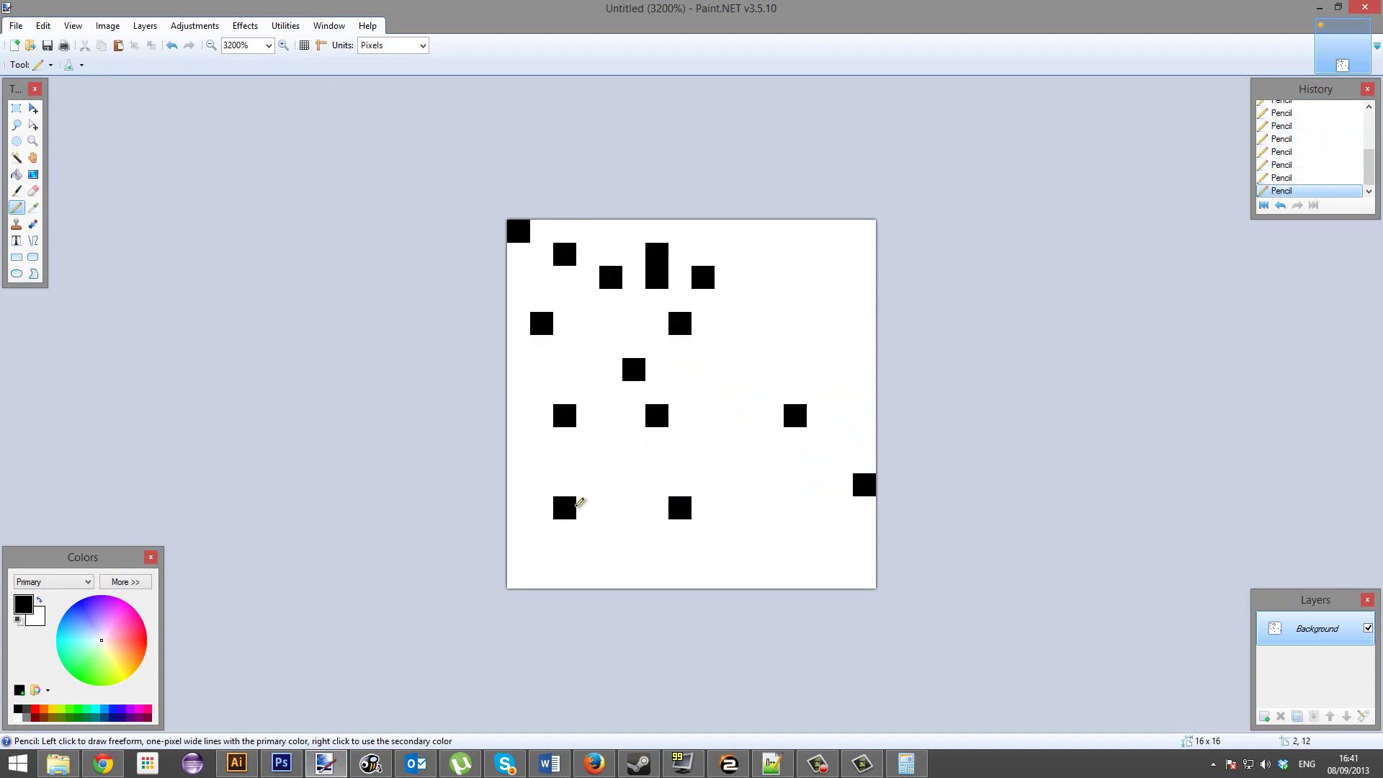
left_click(703, 576)
left_click(842, 507)
left_click(772, 253)
left_click(842, 322)
left_click(749, 323)
left_click(749, 392)
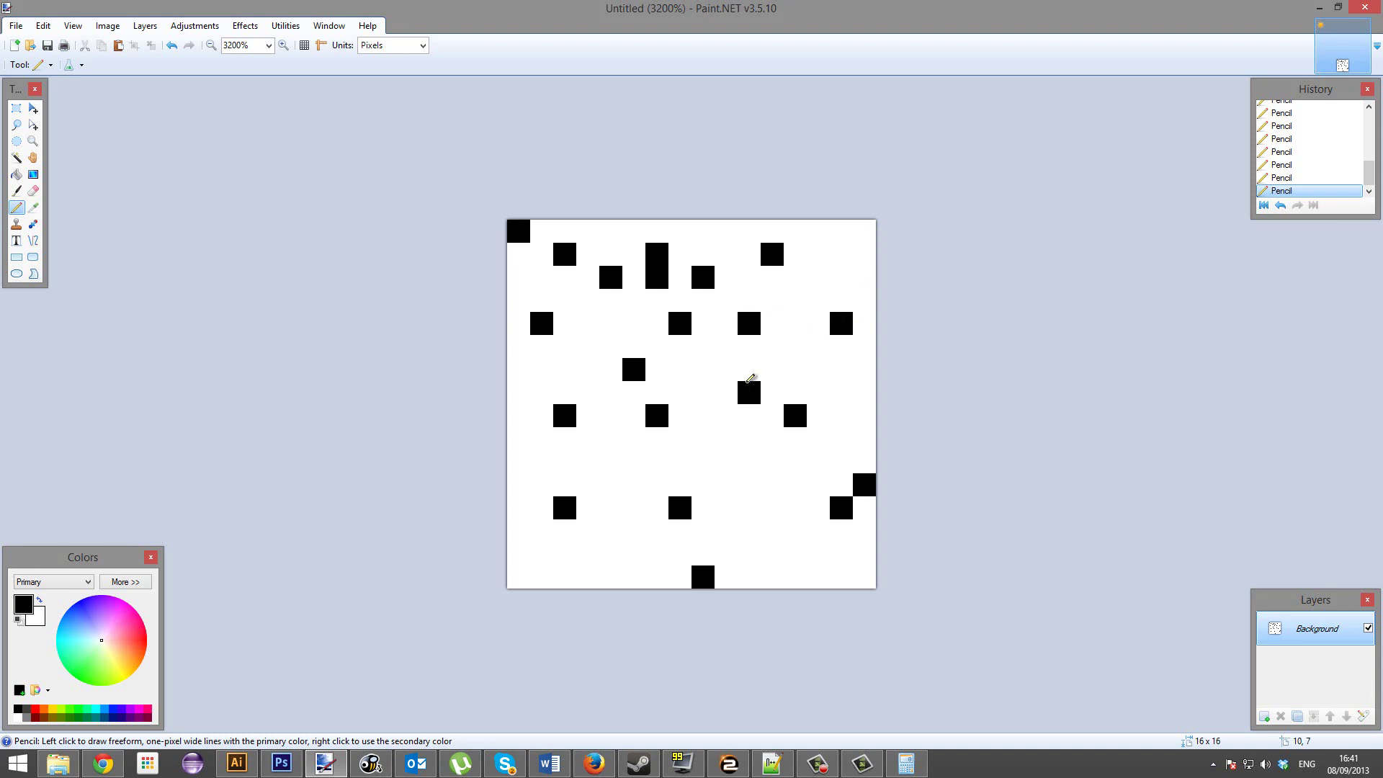
Select the whole canvas and delete it, leaving it fully transparent.
left_click(16, 108)
left_click_drag(527, 163, 1027, 618)
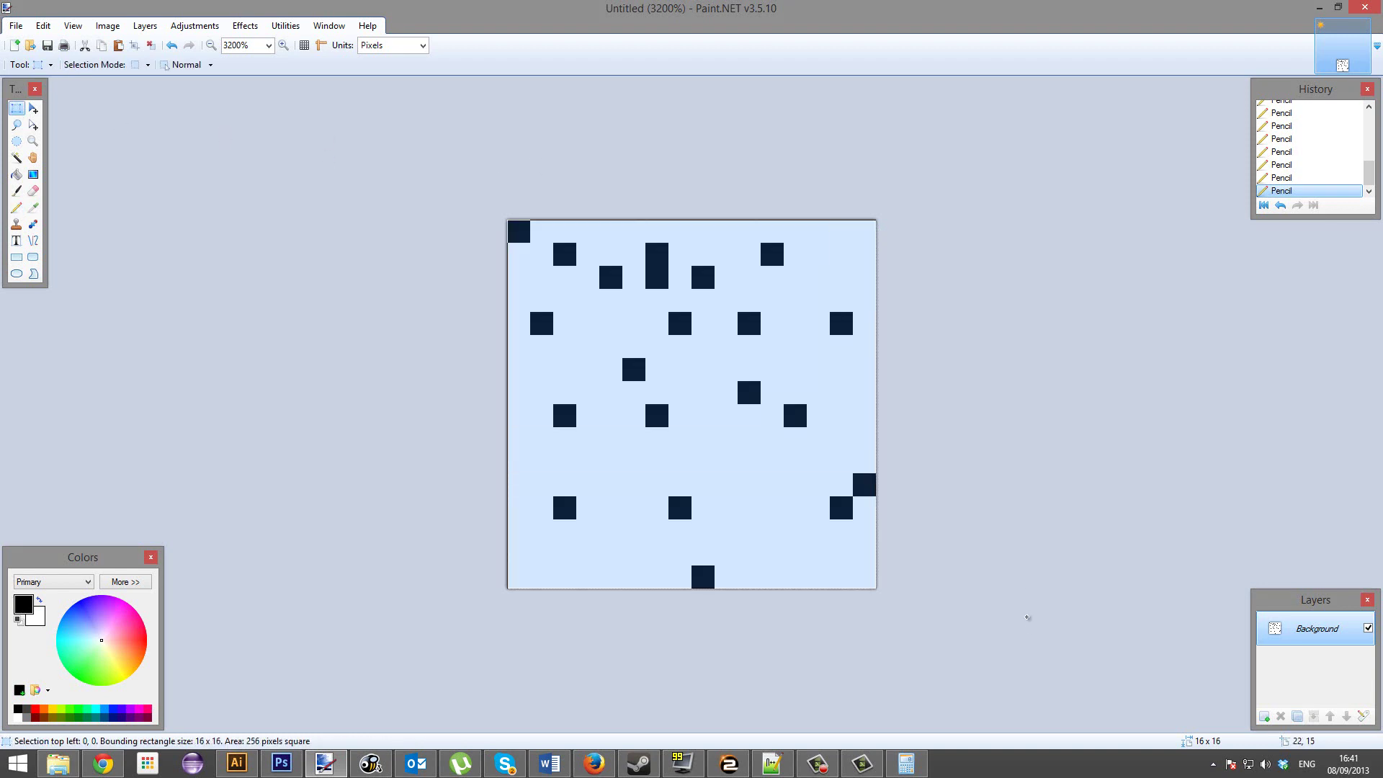
key("Delete")
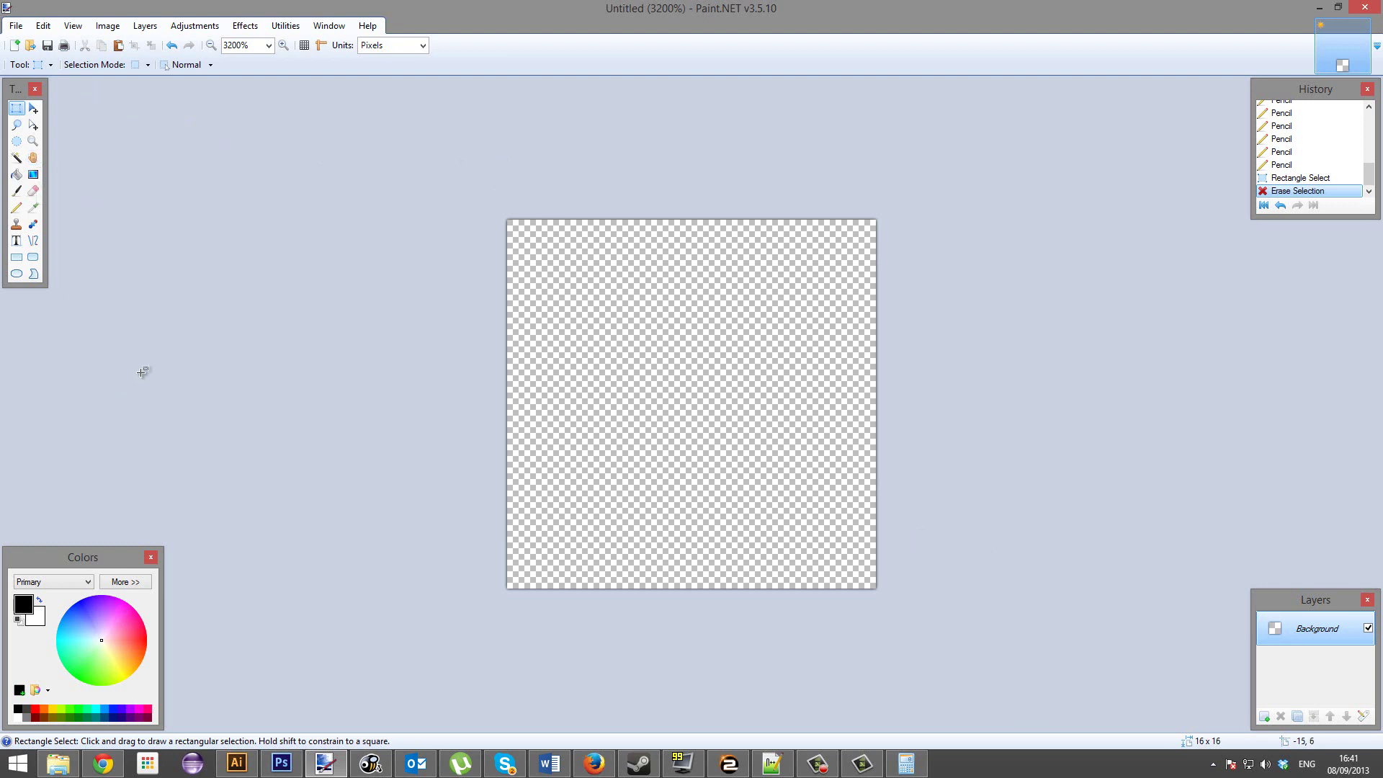
Fill the canvas with the olive dark-yellow palette colour using the Paint Bucket.
left_click(54, 719)
left_click(16, 174)
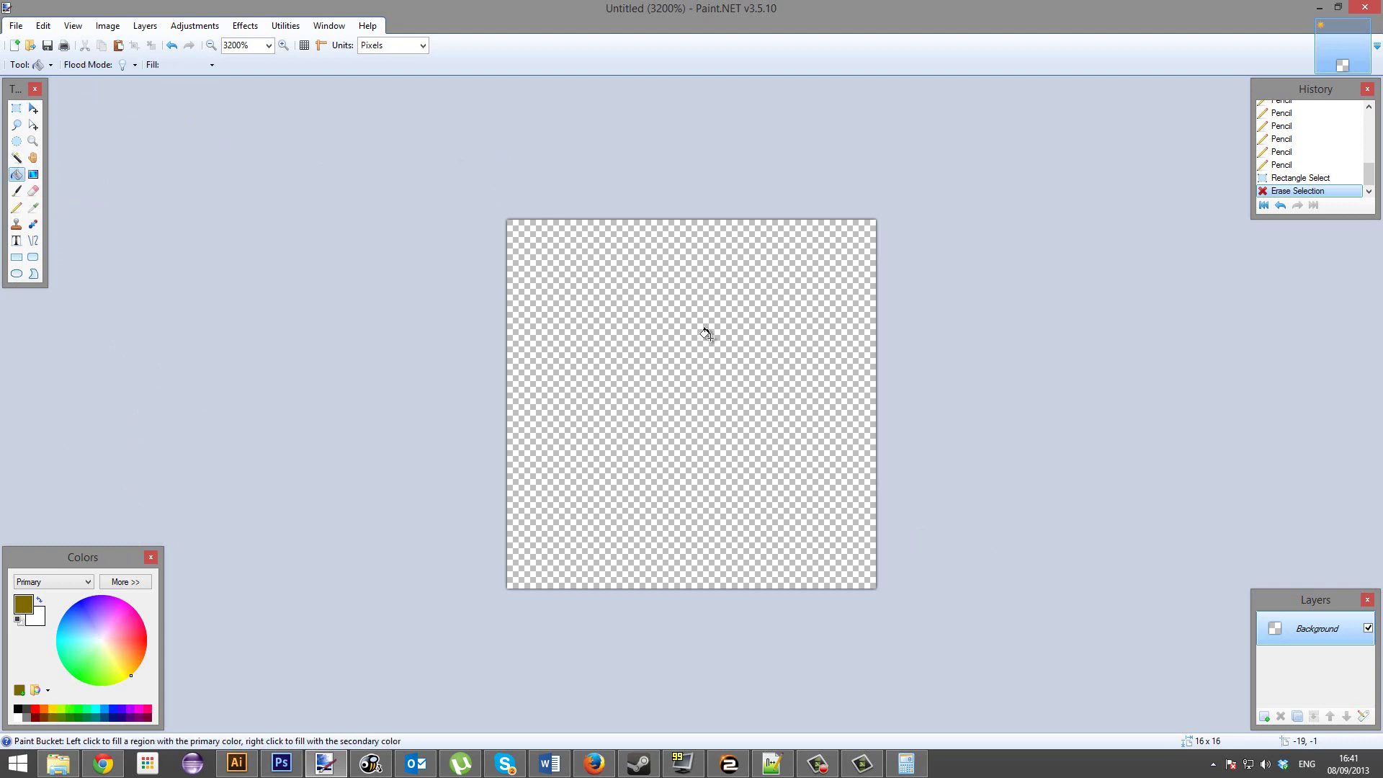
left_click(704, 332)
Select the whole tile, apply Add Noise with saturation 0 and intensity 22, then deselect.
left_click(16, 108)
left_click_drag(531, 220, 784, 520)
left_click_drag(716, 443, 997, 648)
left_click(230, 27)
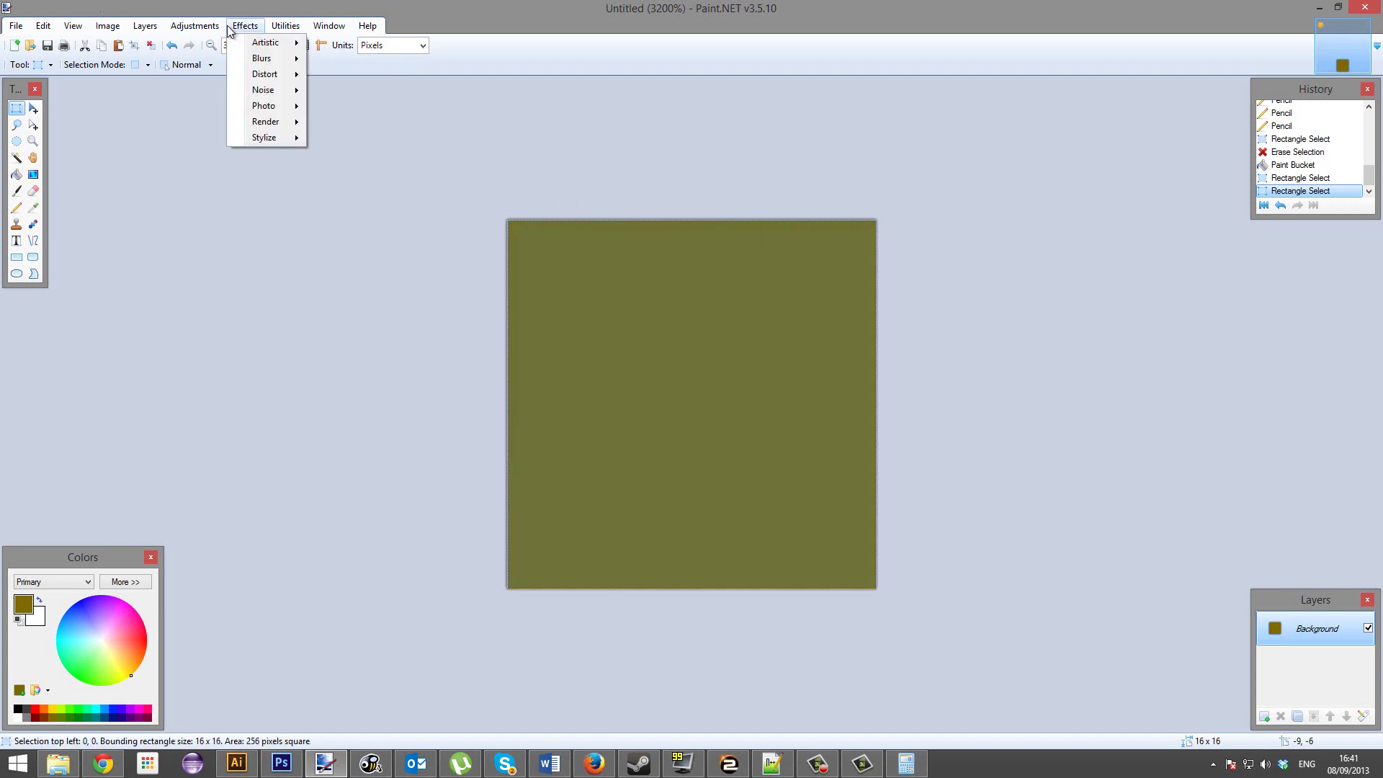
mouse_move(244, 75)
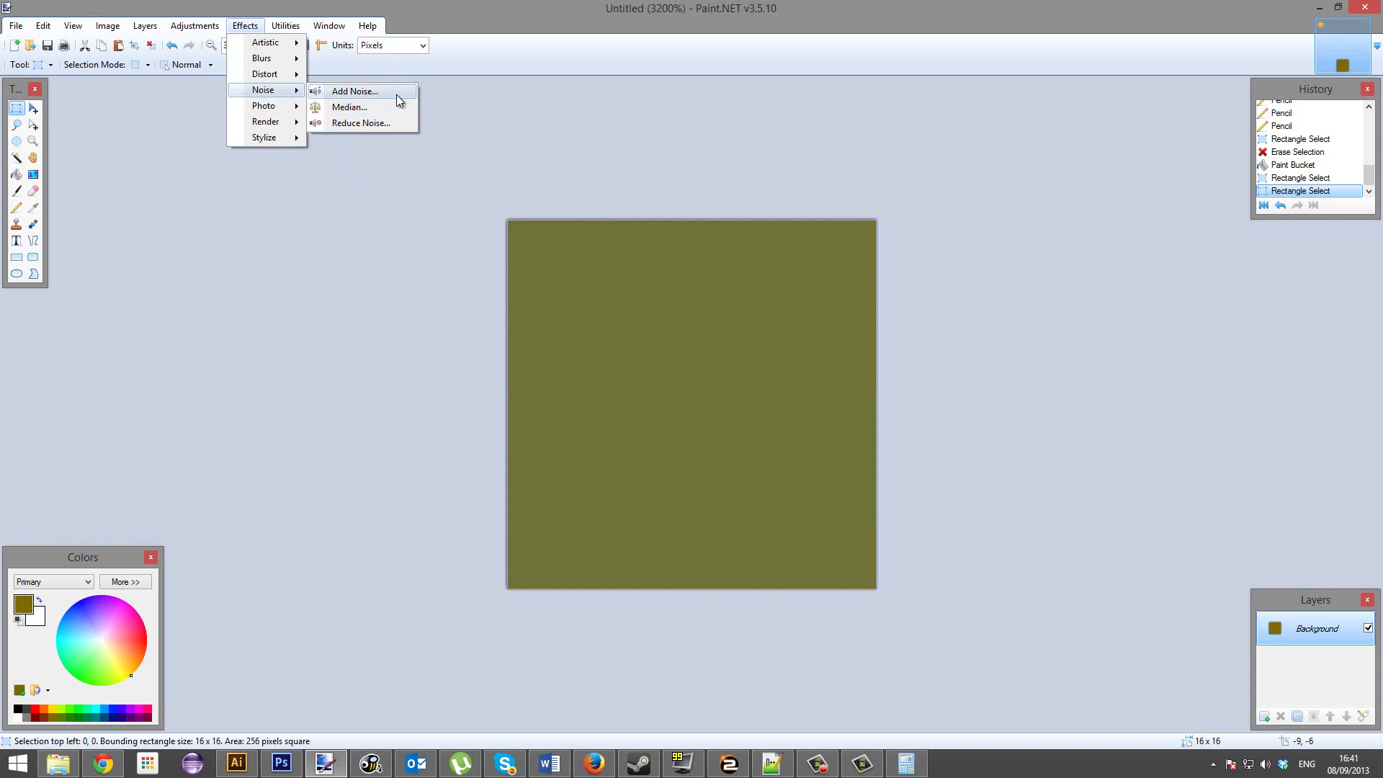
left_click(350, 91)
left_click_drag(693, 304, 245, 252)
left_click_drag(171, 322, 106, 330)
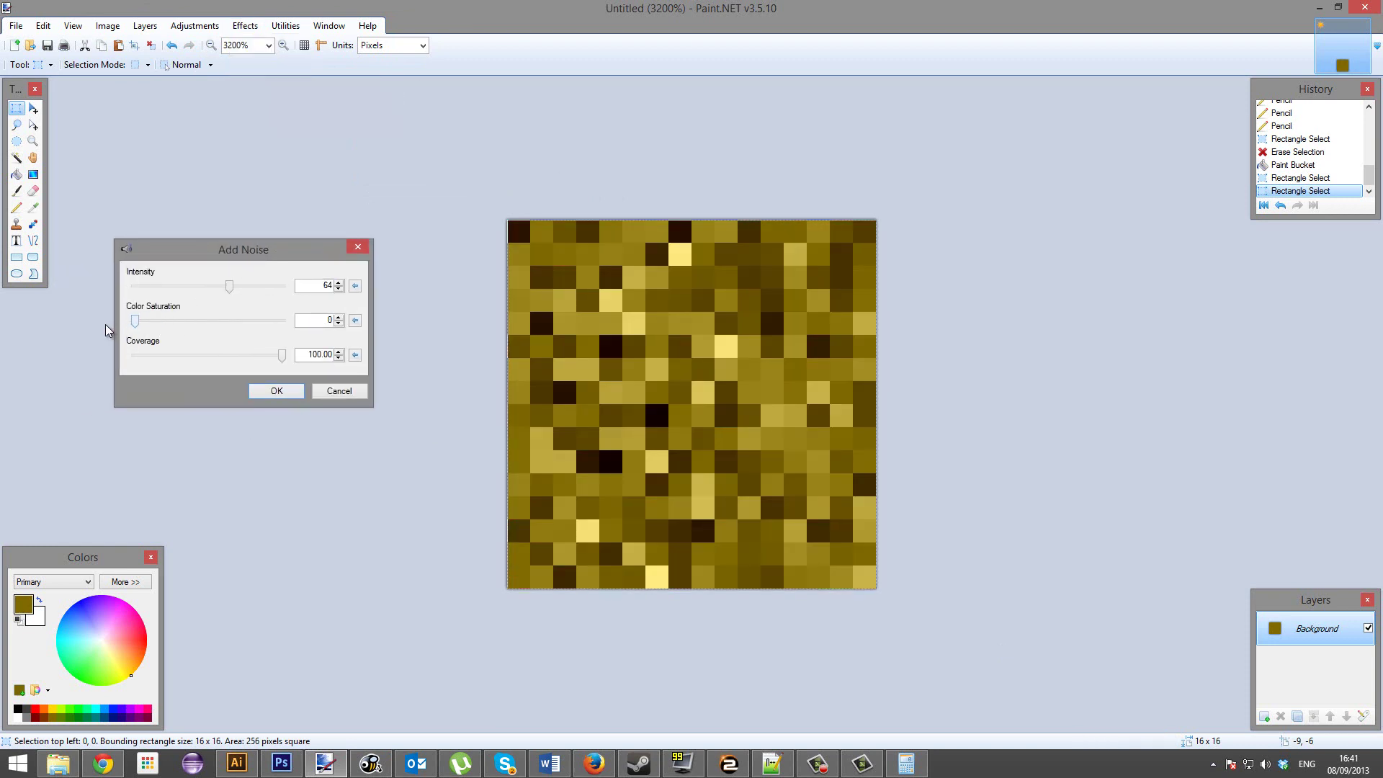
left_click_drag(230, 285, 180, 289)
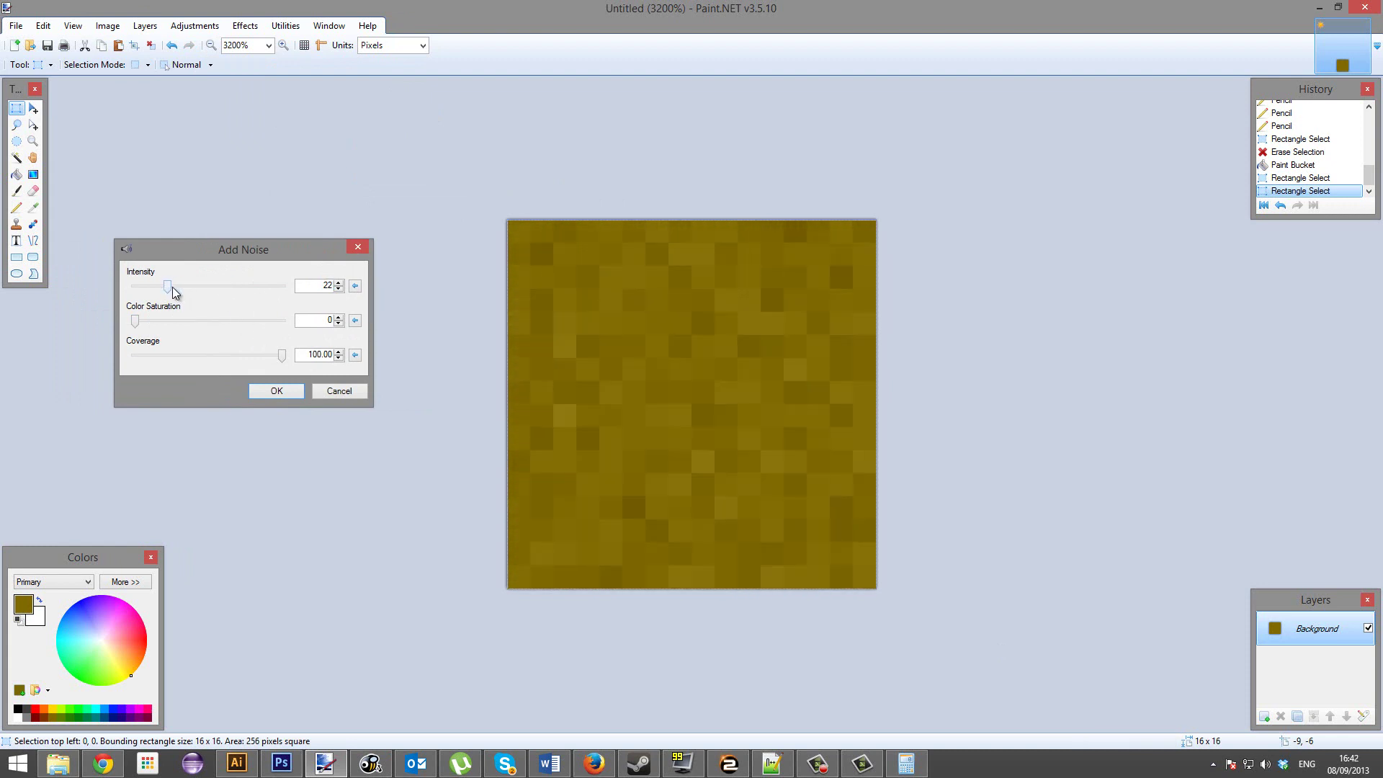
left_click(276, 390)
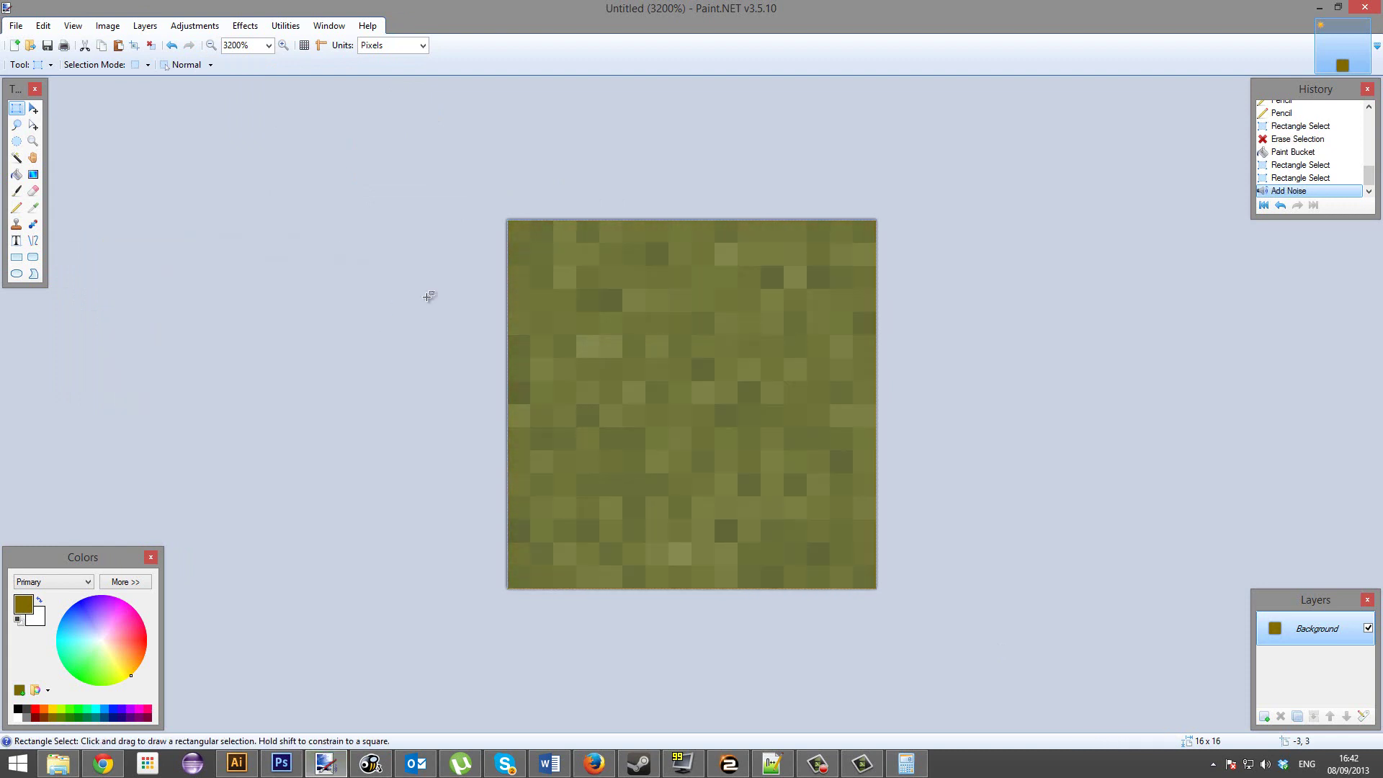
left_click(441, 341)
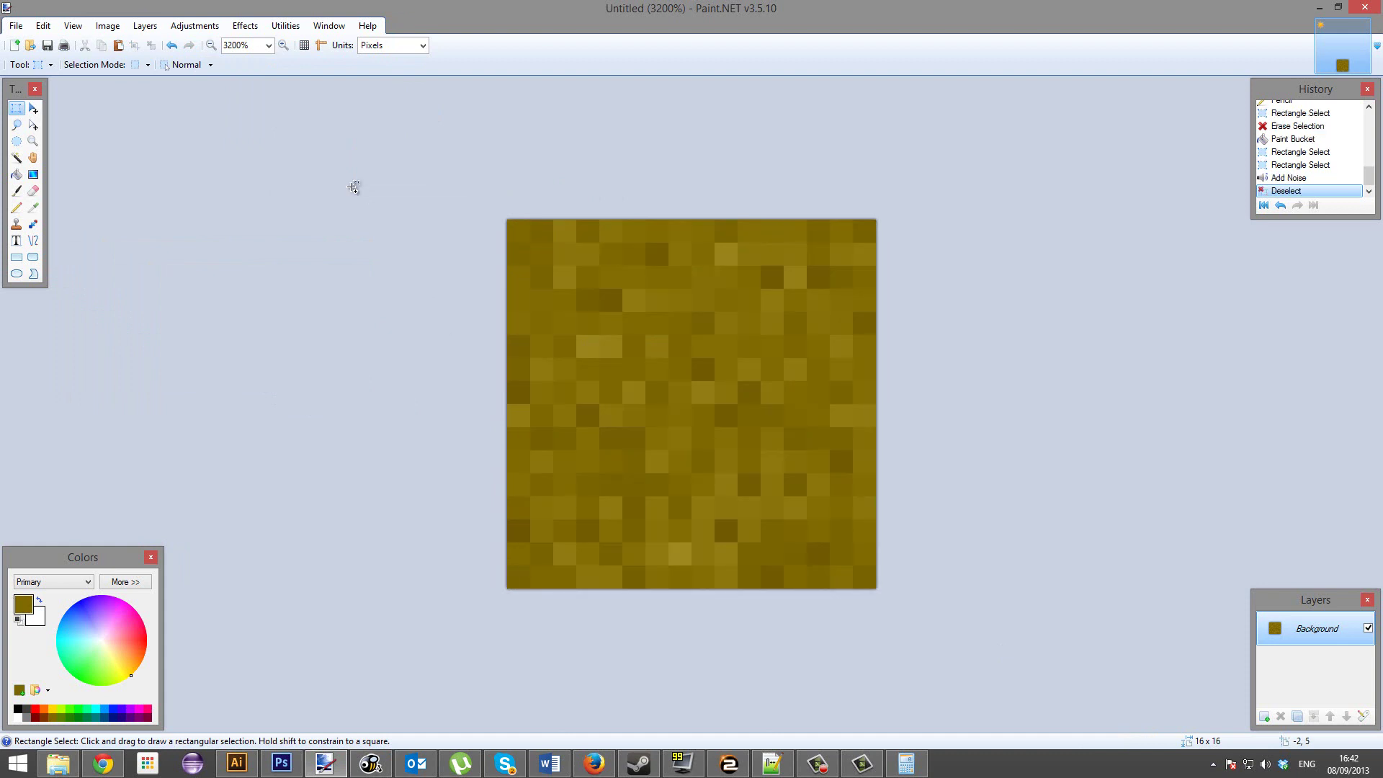